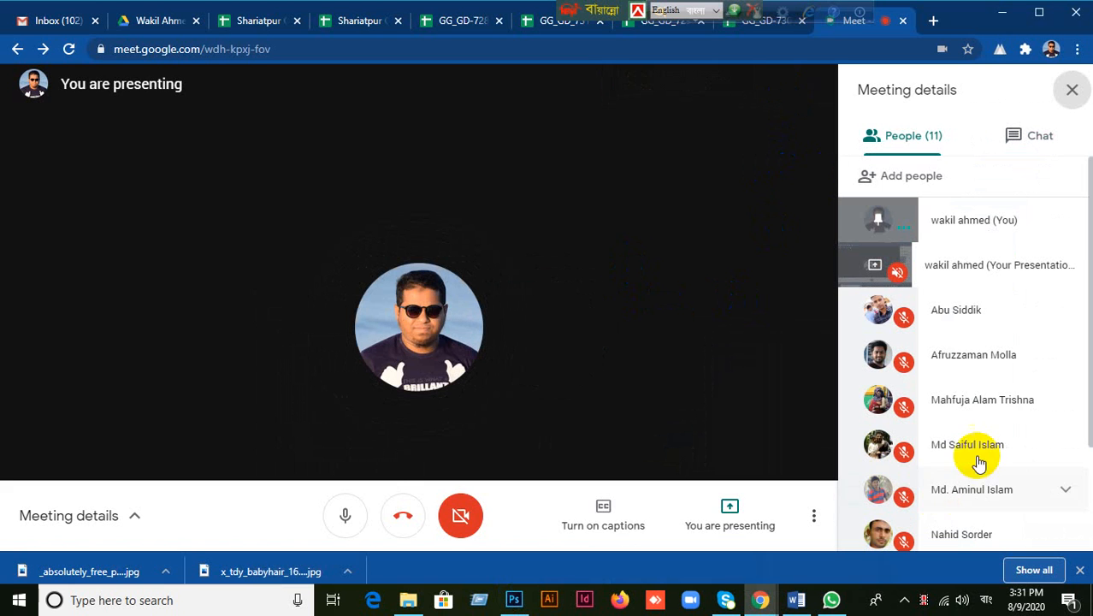
Step: Look through the meeting's participant list and move the floating language toolbar away from the meeting's browser tab
scroll(1013, 439, down, 2)
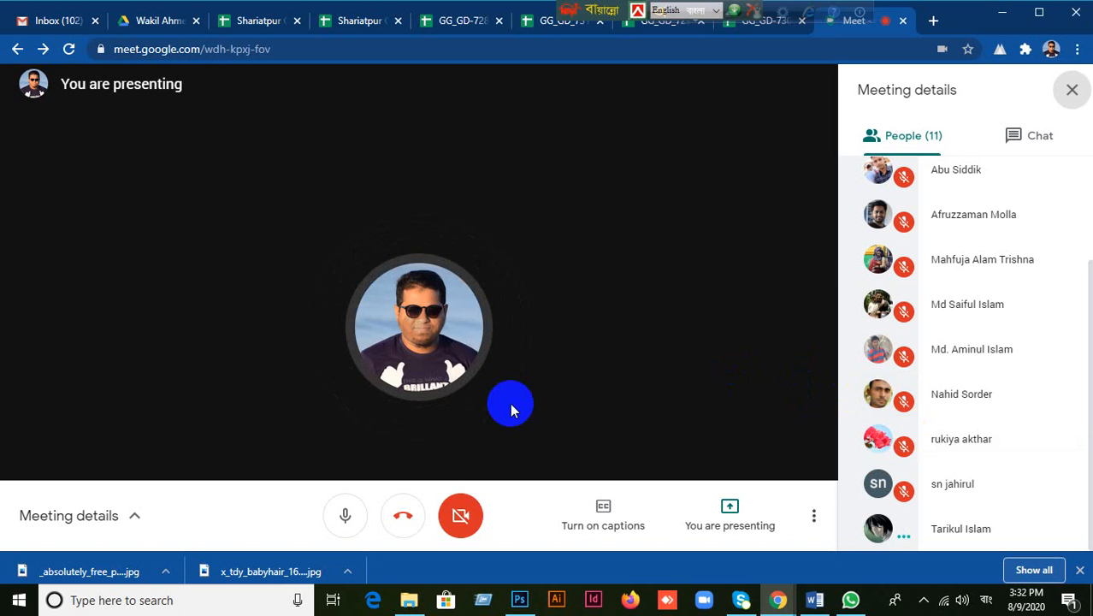
drag(586, 9, 186, 10)
drag(654, 10, 252, 8)
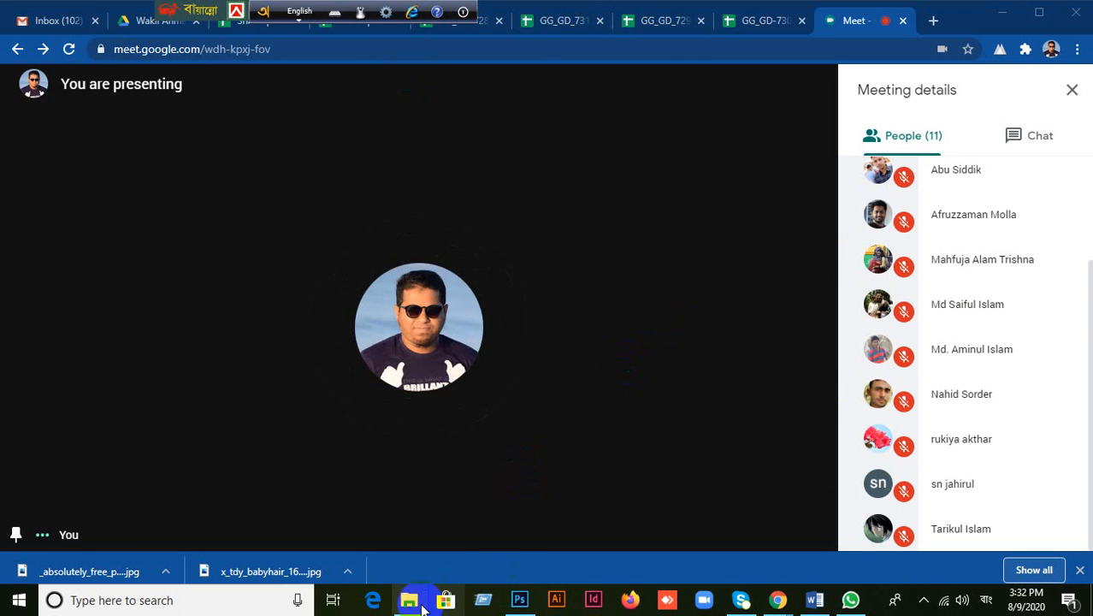
Step: Open the gold necklace image from the Sample Image folder in Photoshop as a new document
click(410, 601)
scroll(782, 358, up, 2)
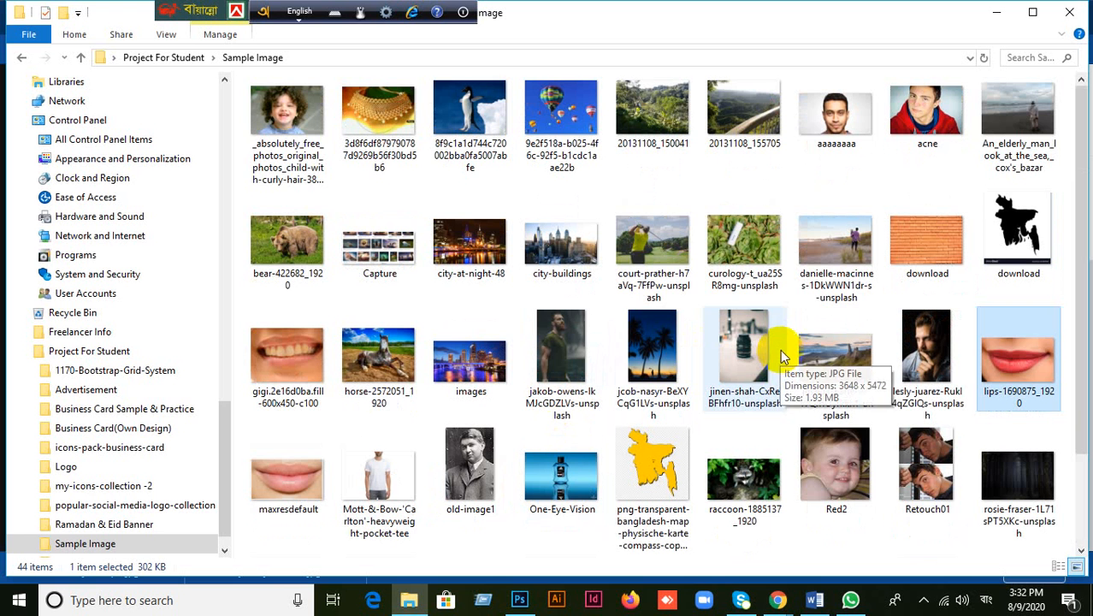
mouse_move(376, 129)
mouse_down()
mouse_move(564, 182)
mouse_move(521, 598)
mouse_move(658, 137)
mouse_move(658, 7)
mouse_up()
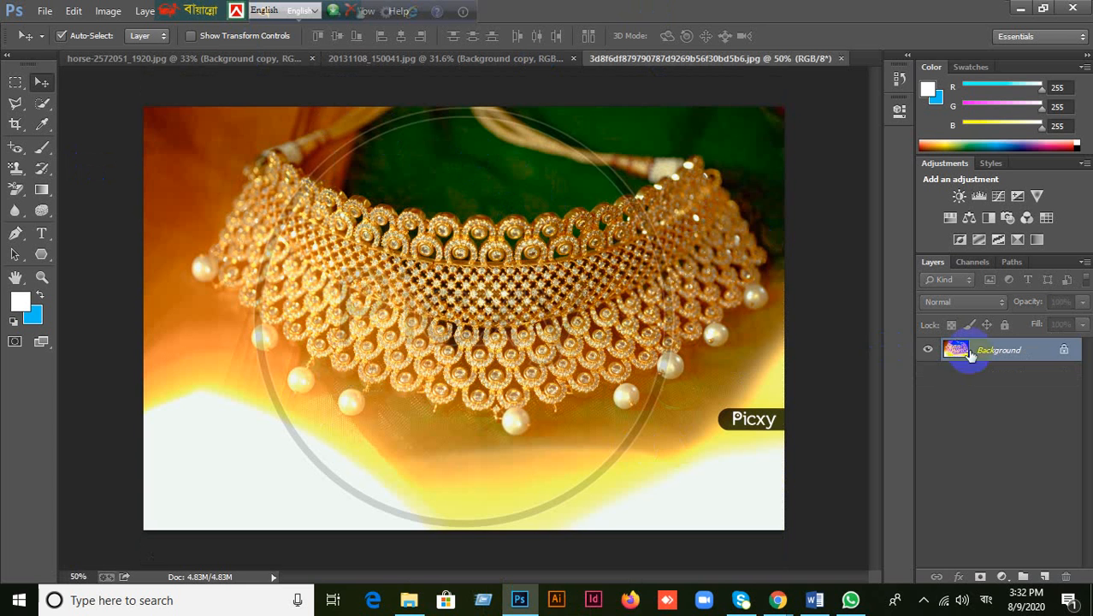
Step: Duplicate the necklace photo's Background layer
drag(1041, 357, 1044, 576)
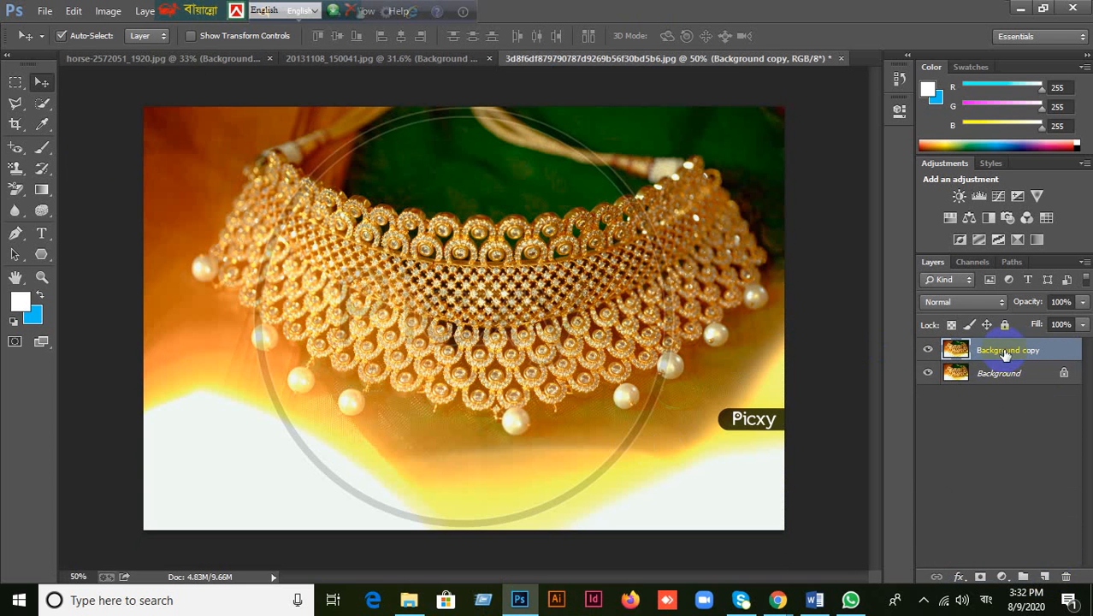
click(928, 351)
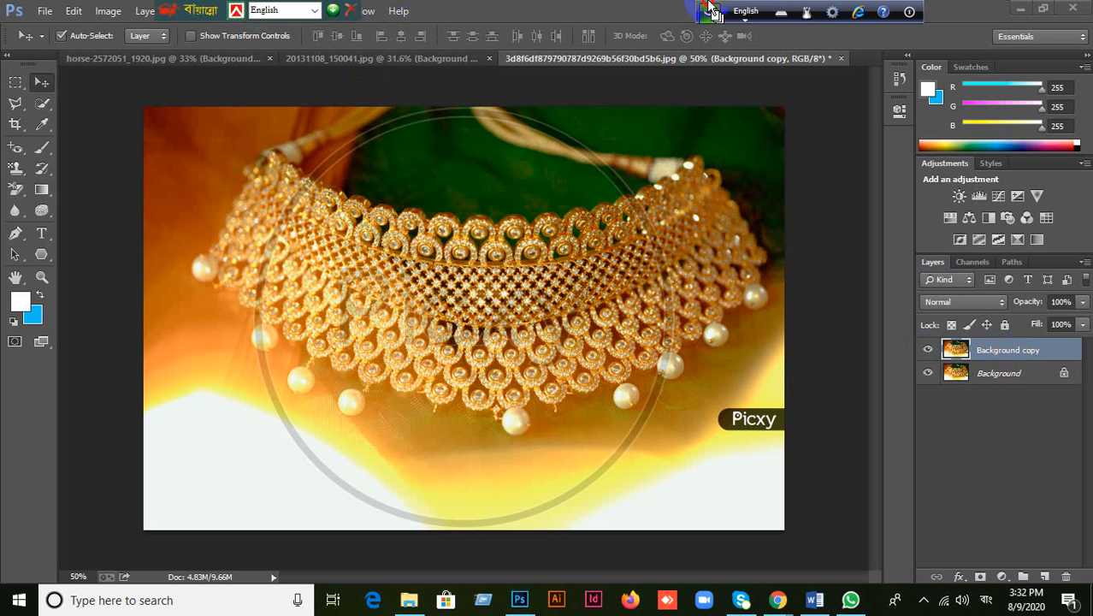
Step: Clear the floating language toolbar off the menus and convert the Background copy layer to black and white with the Auto mix
drag(195, 8, 768, 6)
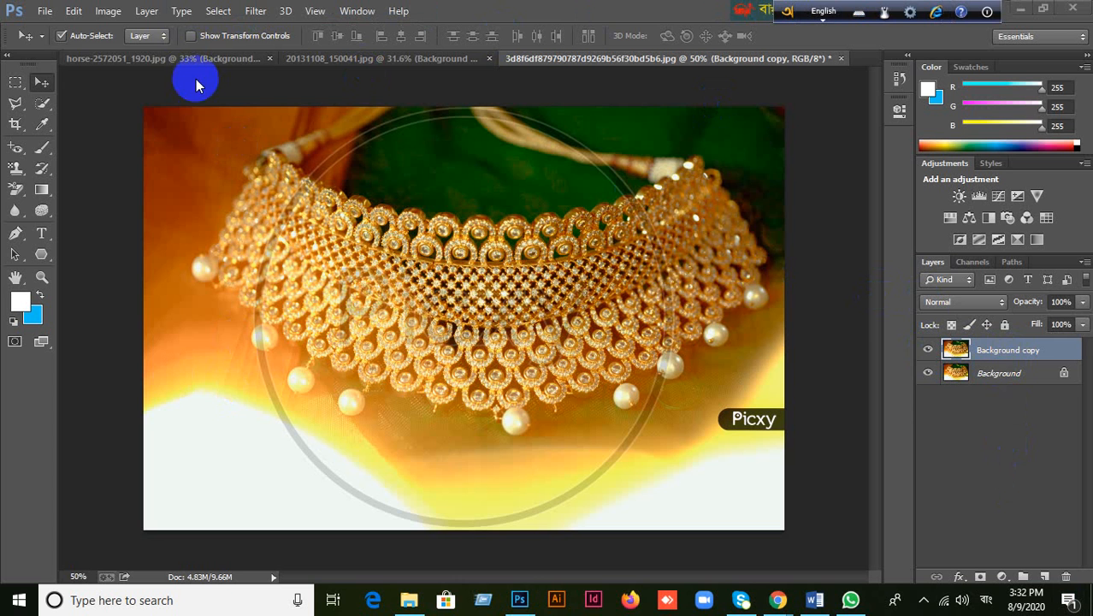
click(106, 10)
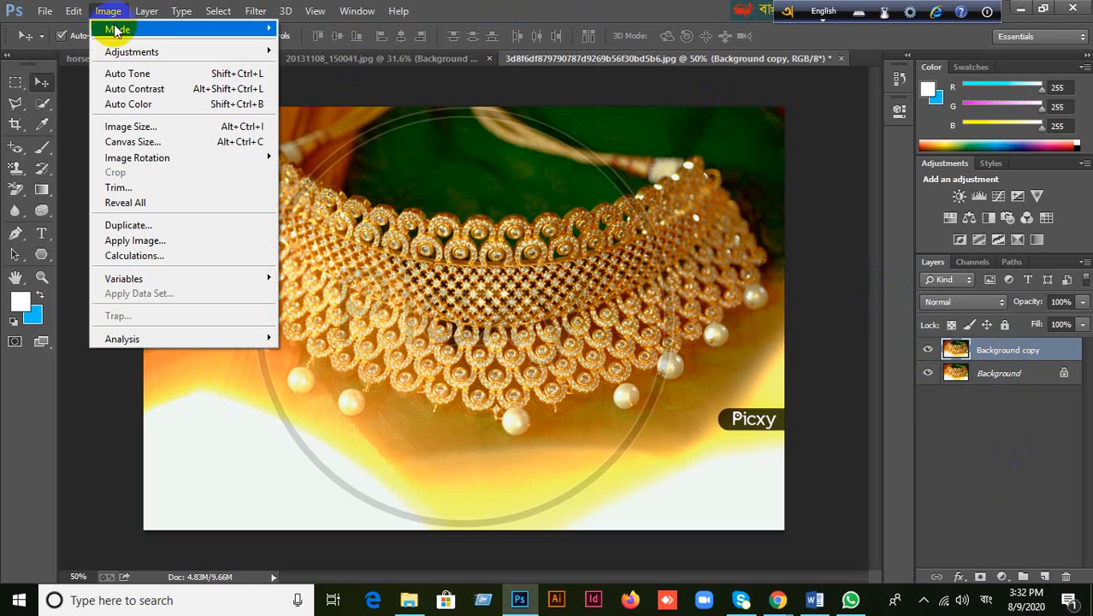
mouse_move(126, 56)
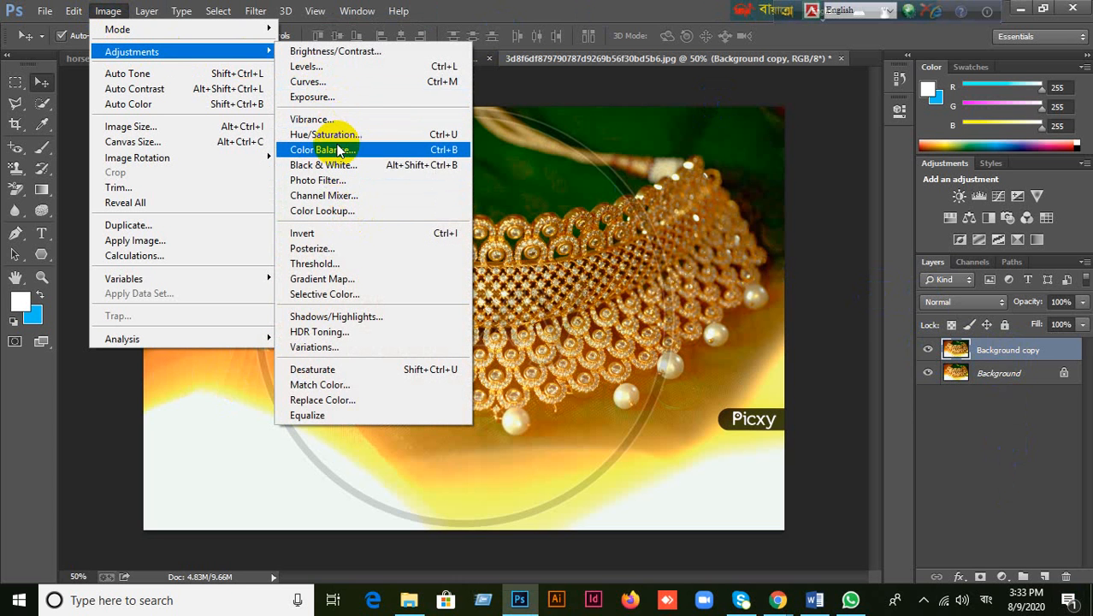
click(384, 192)
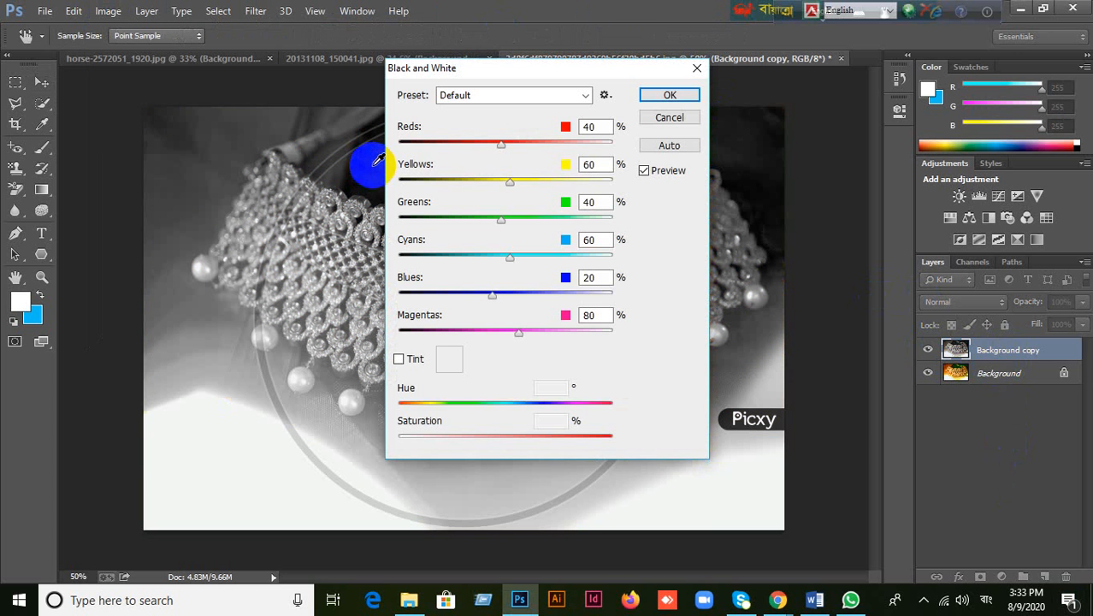
click(668, 147)
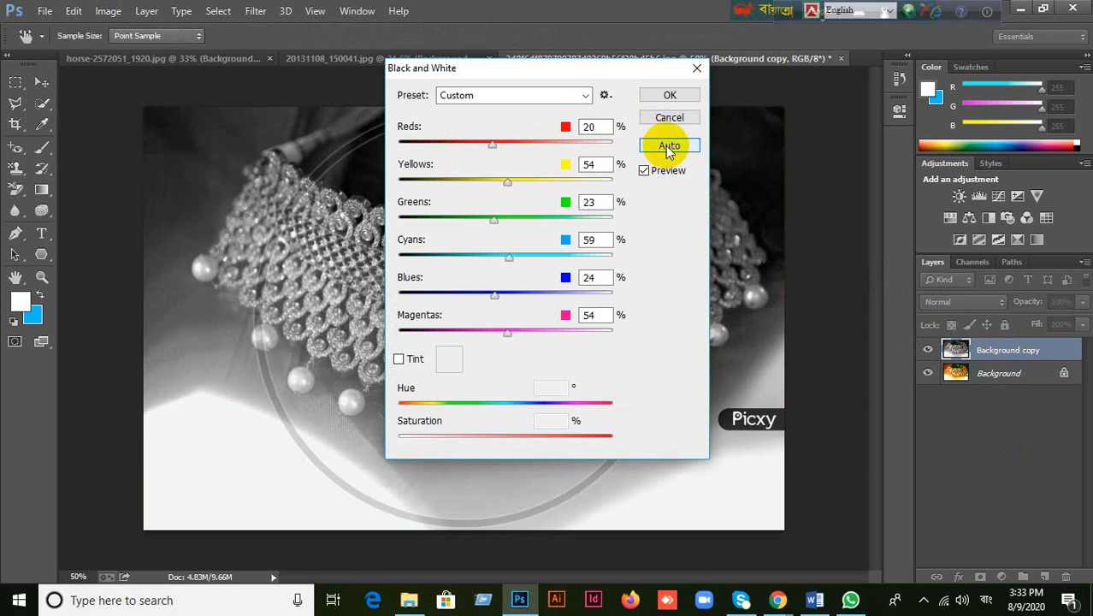
click(680, 97)
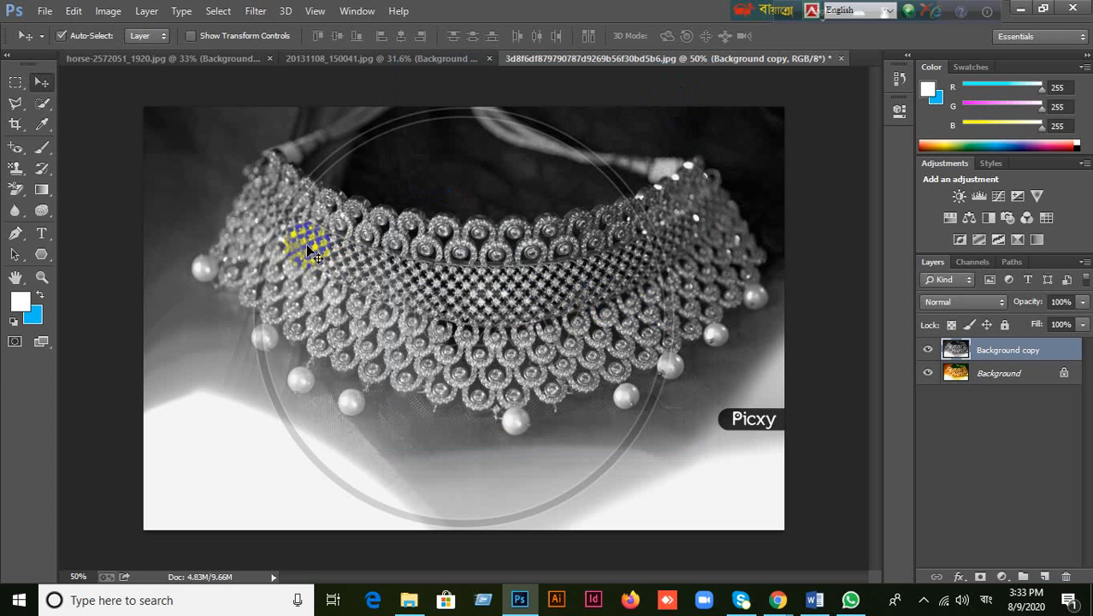
Step: Restore the gold colour along the necklace's upper edge and right half with the History Brush Tool
click(41, 169)
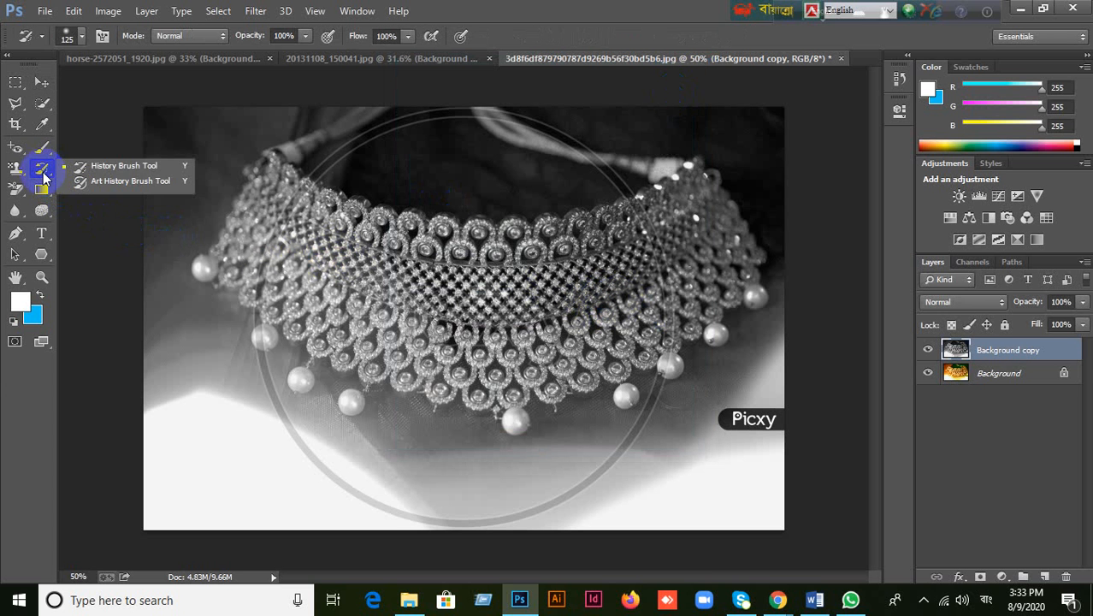
click(122, 168)
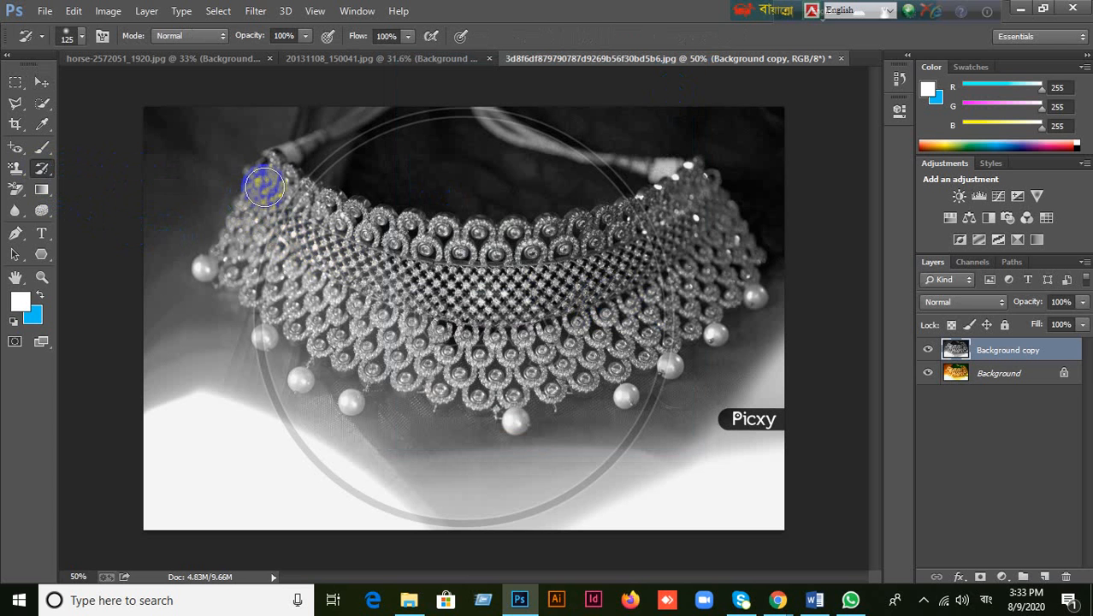
mouse_move(270, 187)
mouse_down()
mouse_move(366, 232)
mouse_move(457, 246)
mouse_move(531, 243)
mouse_move(699, 184)
mouse_move(741, 259)
mouse_move(743, 285)
mouse_move(707, 292)
mouse_move(692, 323)
mouse_move(694, 254)
mouse_move(670, 218)
mouse_move(656, 316)
mouse_move(636, 278)
mouse_move(629, 337)
mouse_move(669, 344)
mouse_move(588, 360)
mouse_move(597, 272)
mouse_move(577, 263)
mouse_move(554, 277)
mouse_move(552, 378)
mouse_move(540, 378)
mouse_move(537, 263)
mouse_move(514, 268)
mouse_move(502, 400)
mouse_move(481, 270)
mouse_move(467, 273)
mouse_move(447, 357)
mouse_up()
Step: Switch to the Google Meet call, stop presenting the screen and close the meeting details
mouse_move(777, 600)
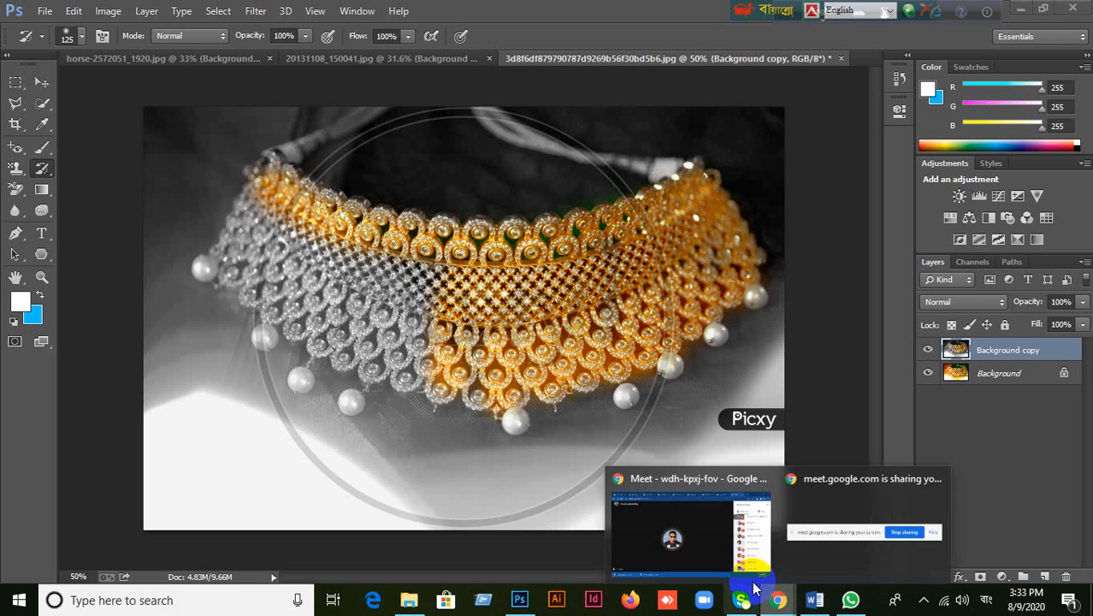
click(727, 556)
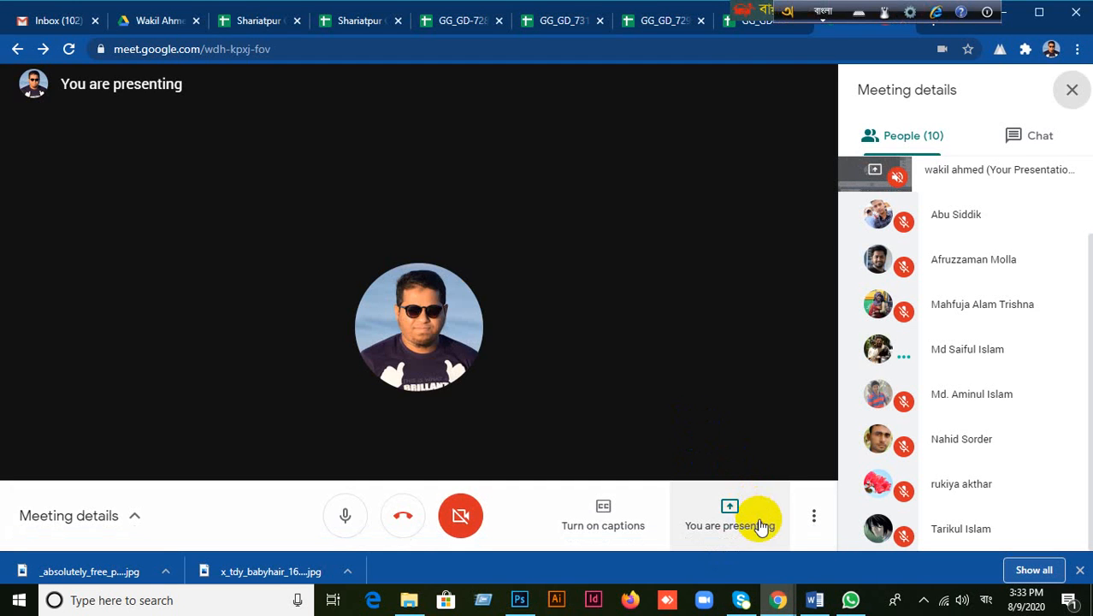
click(743, 522)
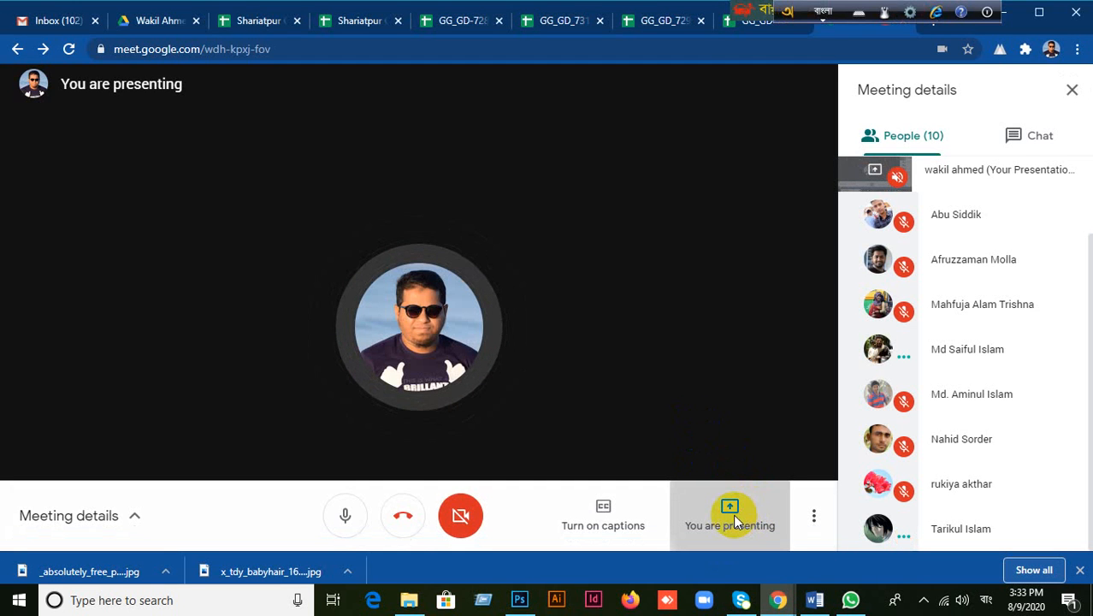
click(736, 521)
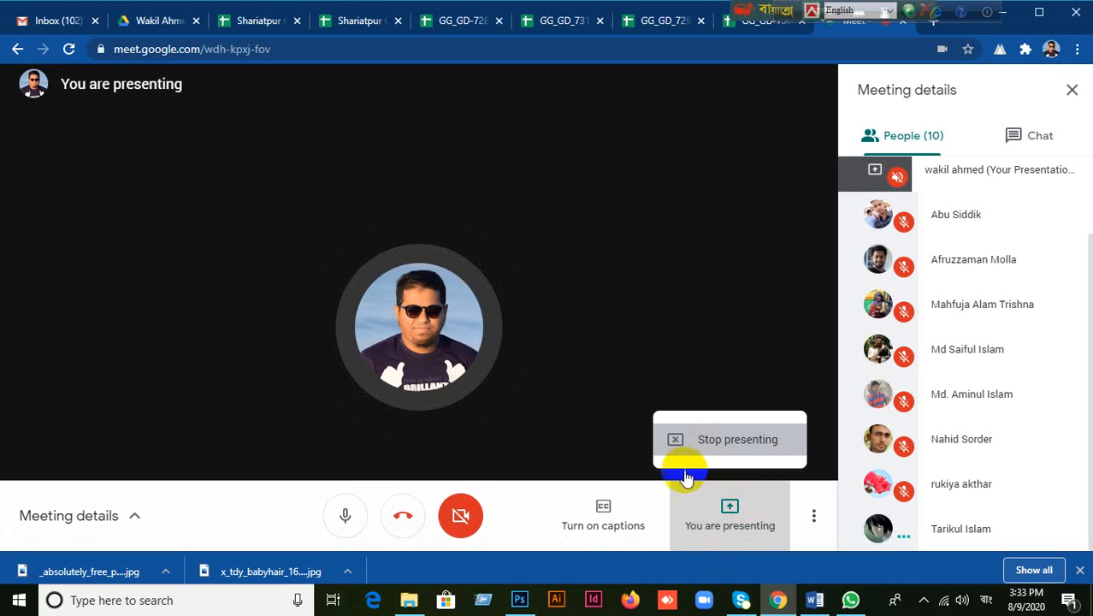
click(723, 450)
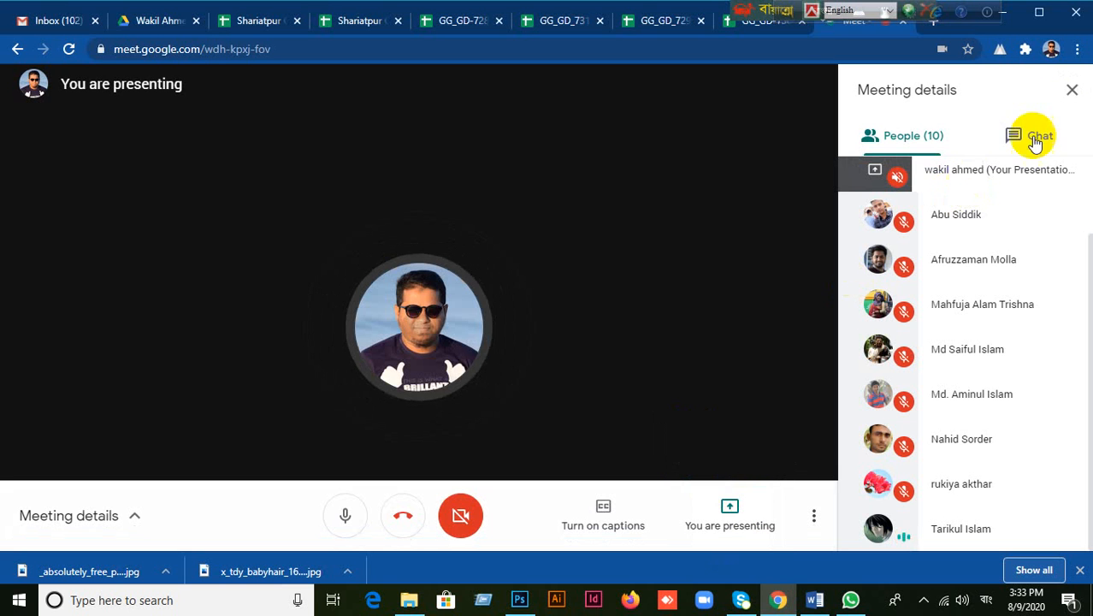
click(1071, 93)
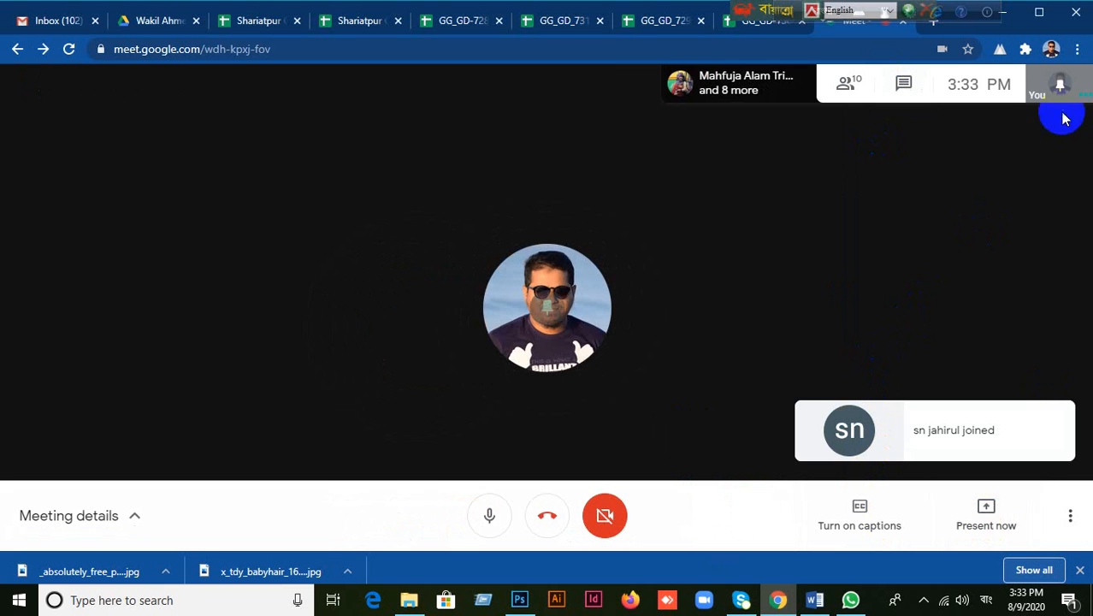
Step: Present the entire screen in the meeting and hide the screen-sharing notice
click(976, 529)
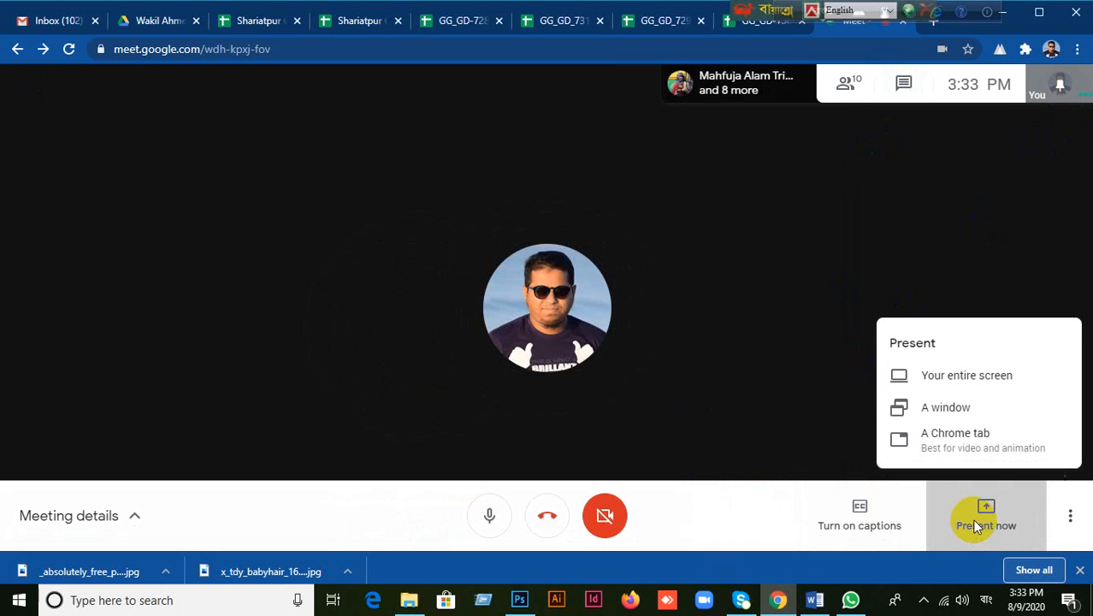
click(958, 381)
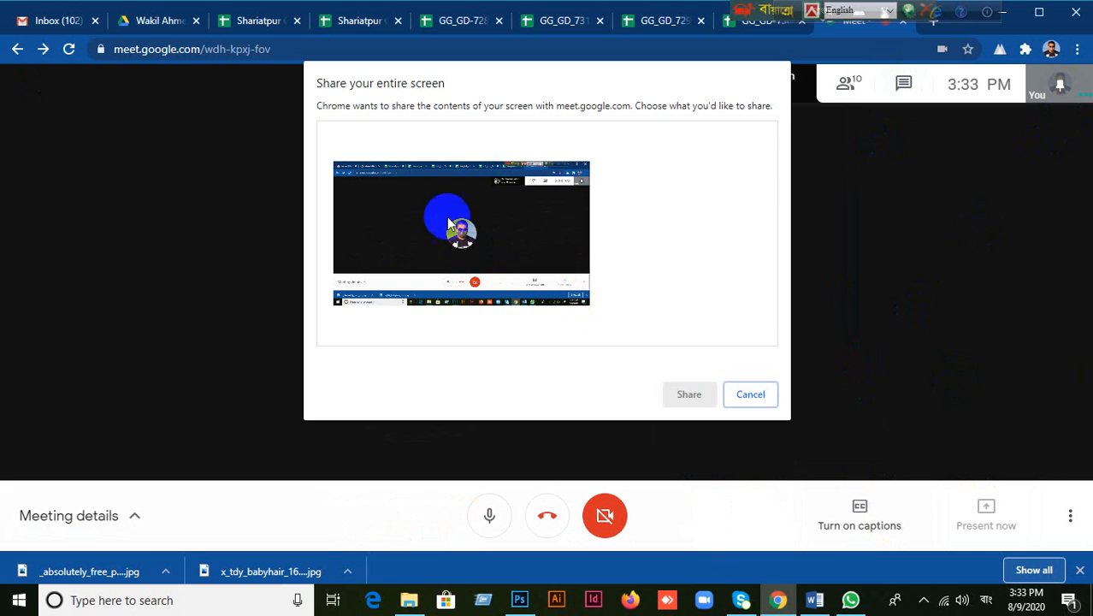
click(684, 399)
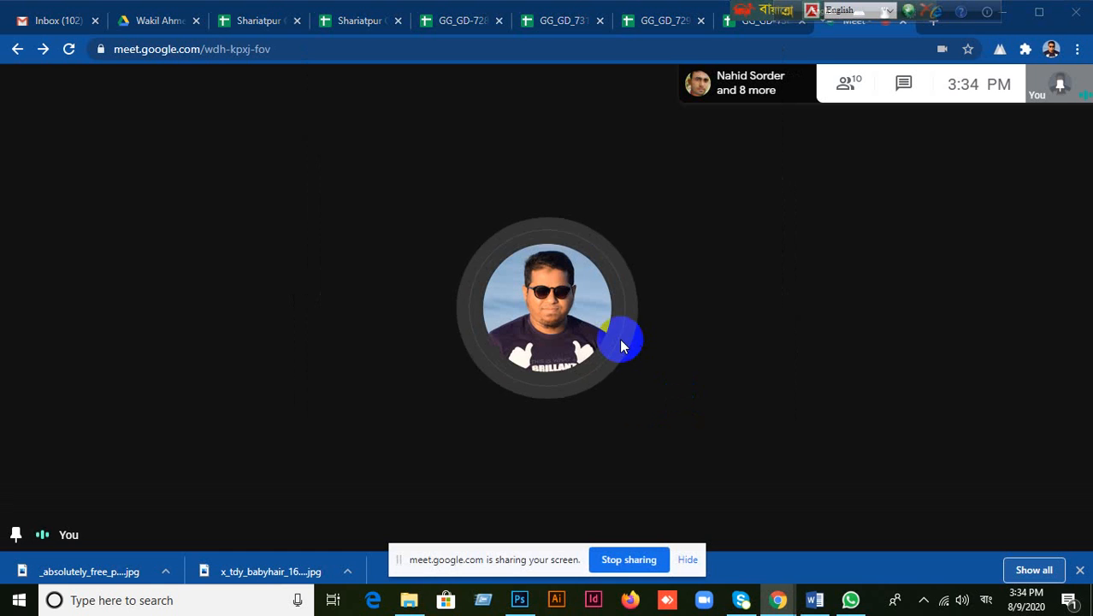
click(688, 560)
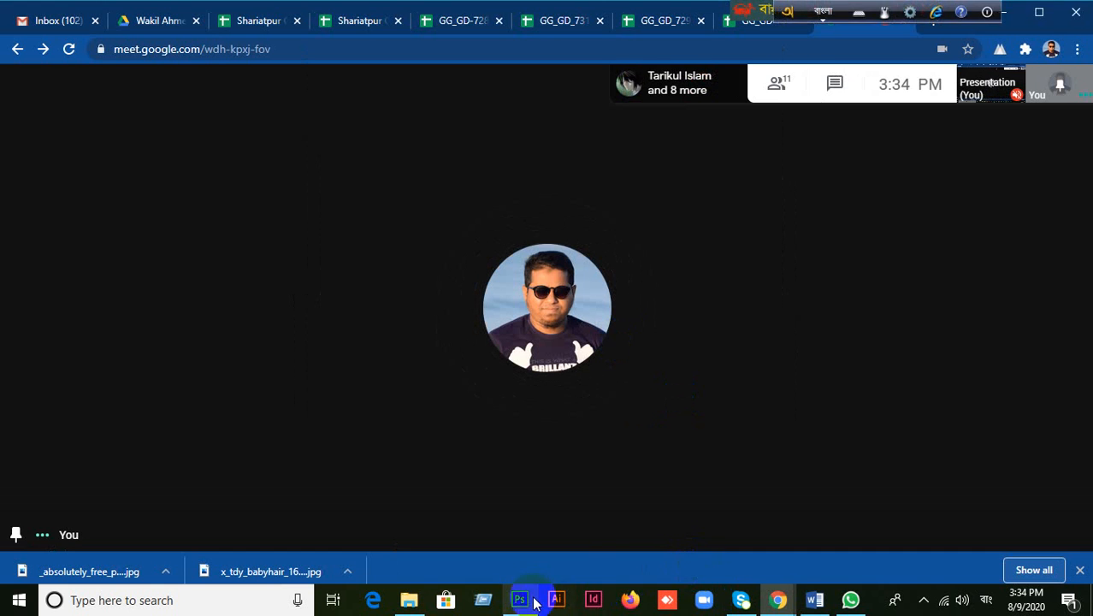
Step: Switch to Photoshop, check the presentation in the Google Meet call, and return to the necklace document
click(521, 597)
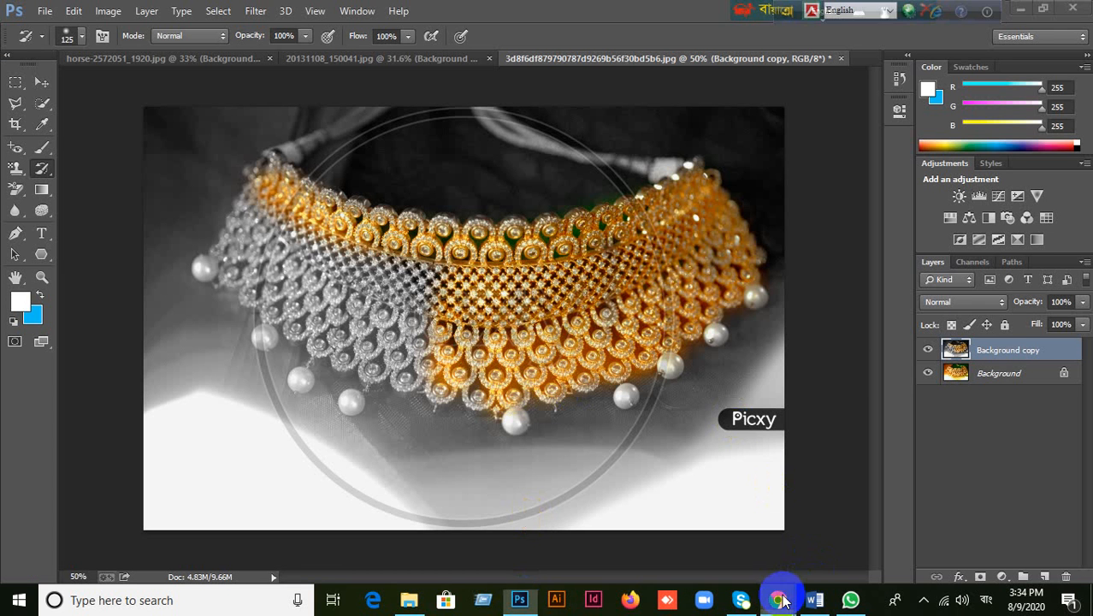
mouse_move(777, 596)
click(738, 540)
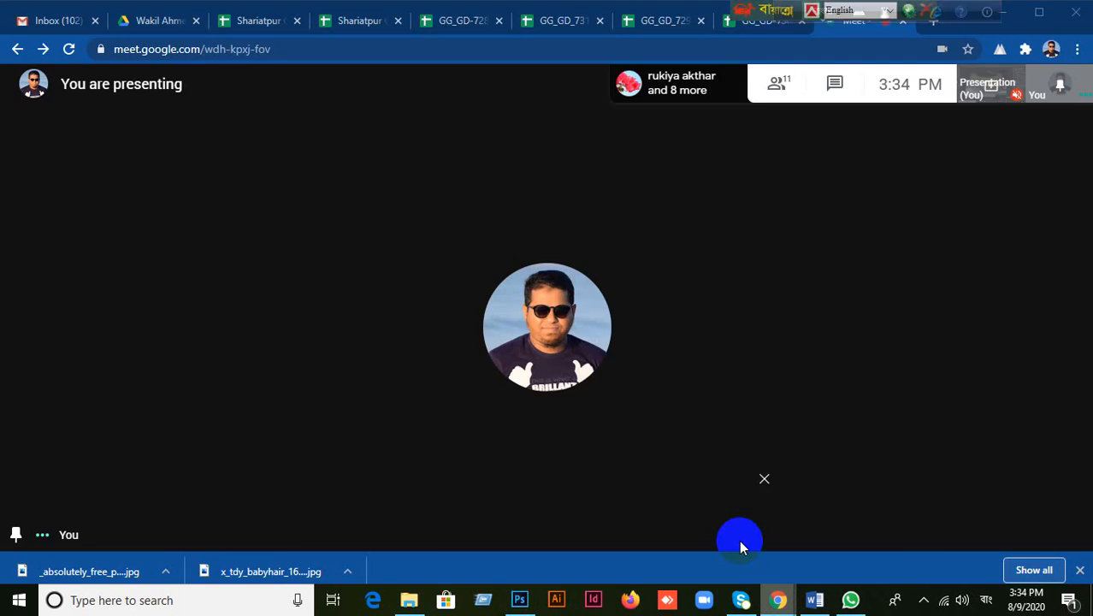
click(520, 598)
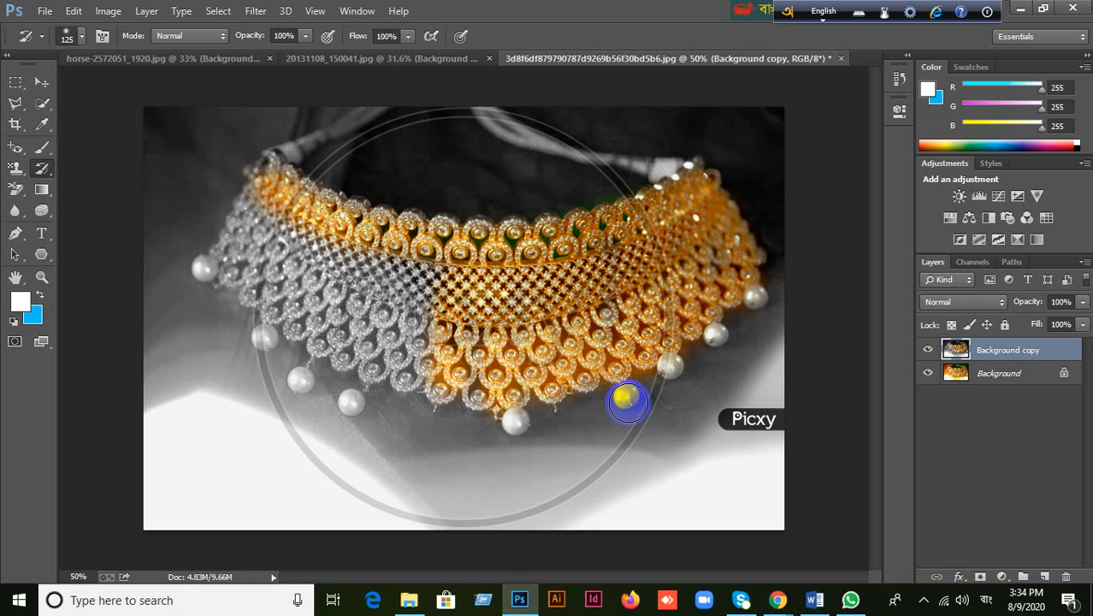
Step: Delete the partly recoloured Background copy layer and make a fresh duplicate of the Background layer
click(40, 83)
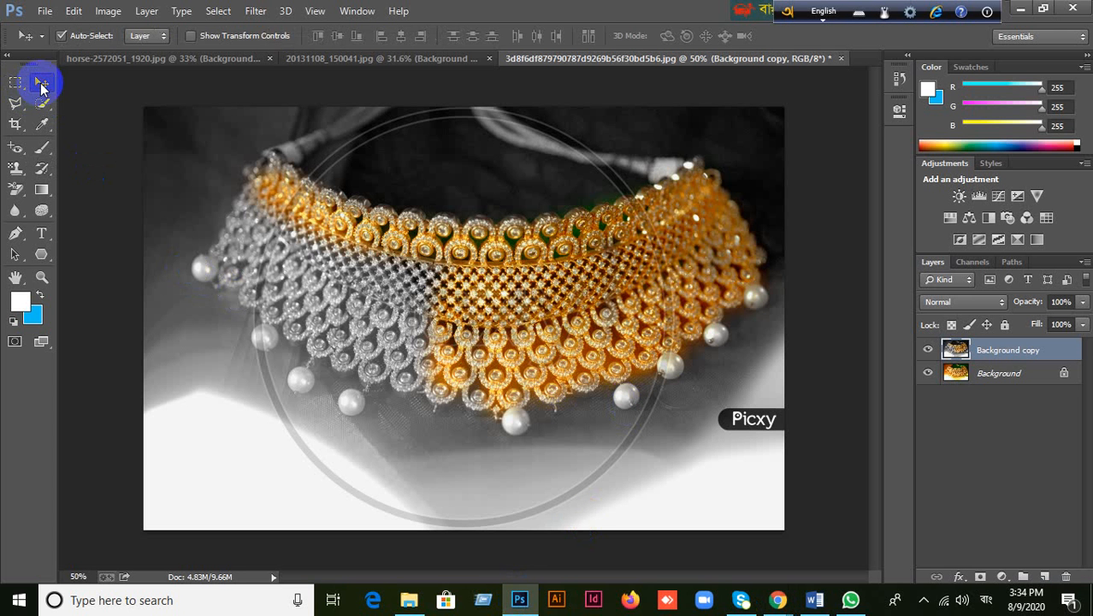
drag(1041, 352, 1075, 579)
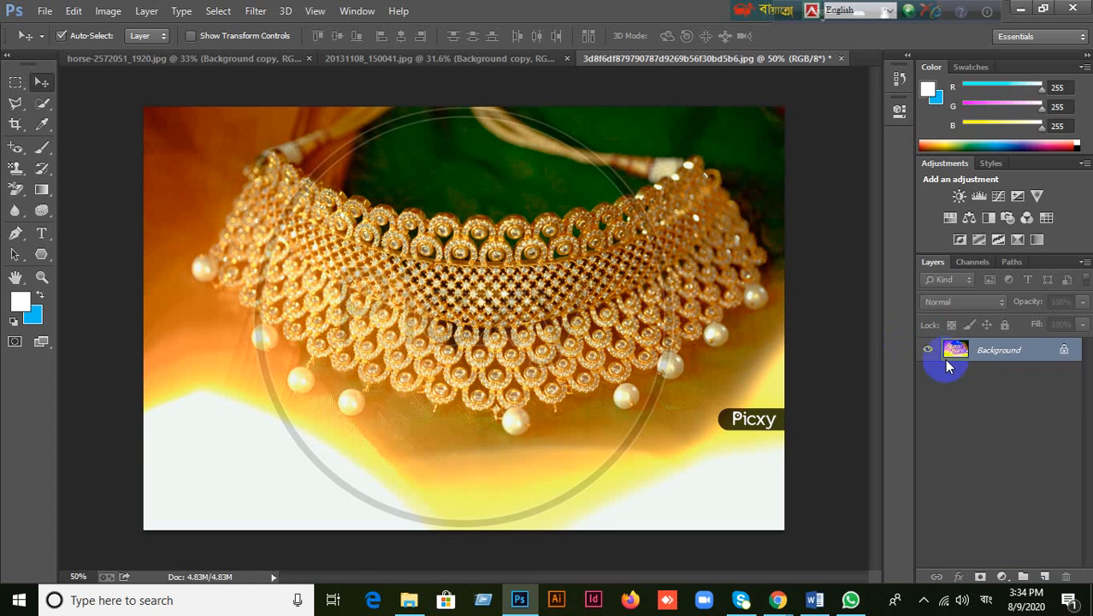
drag(1032, 355, 1045, 576)
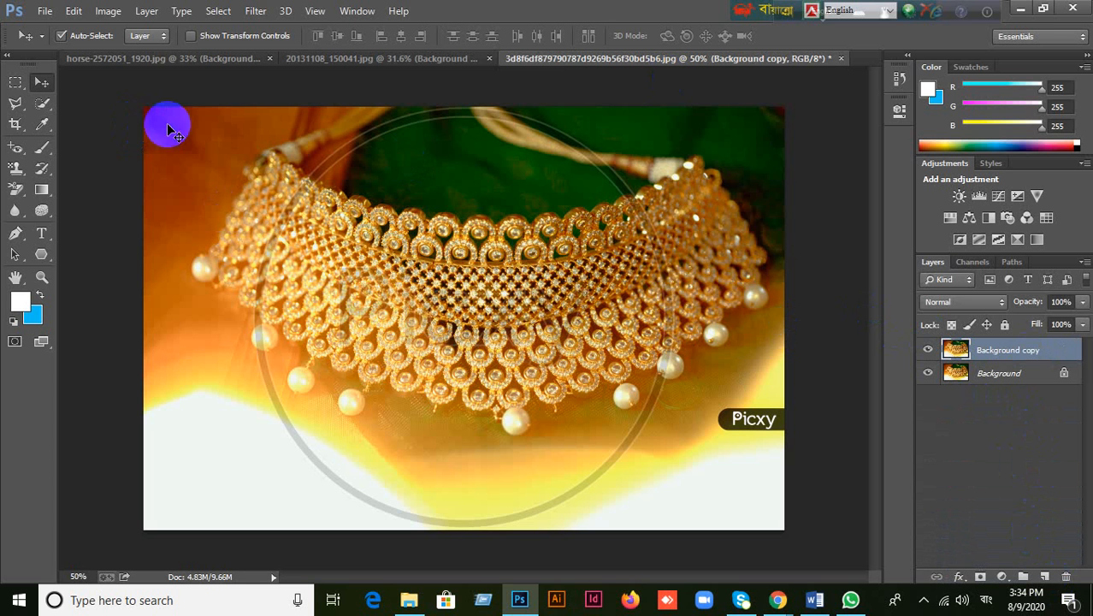
Step: Apply a Black & White adjustment with the Auto mix to the fresh Background copy layer
click(107, 19)
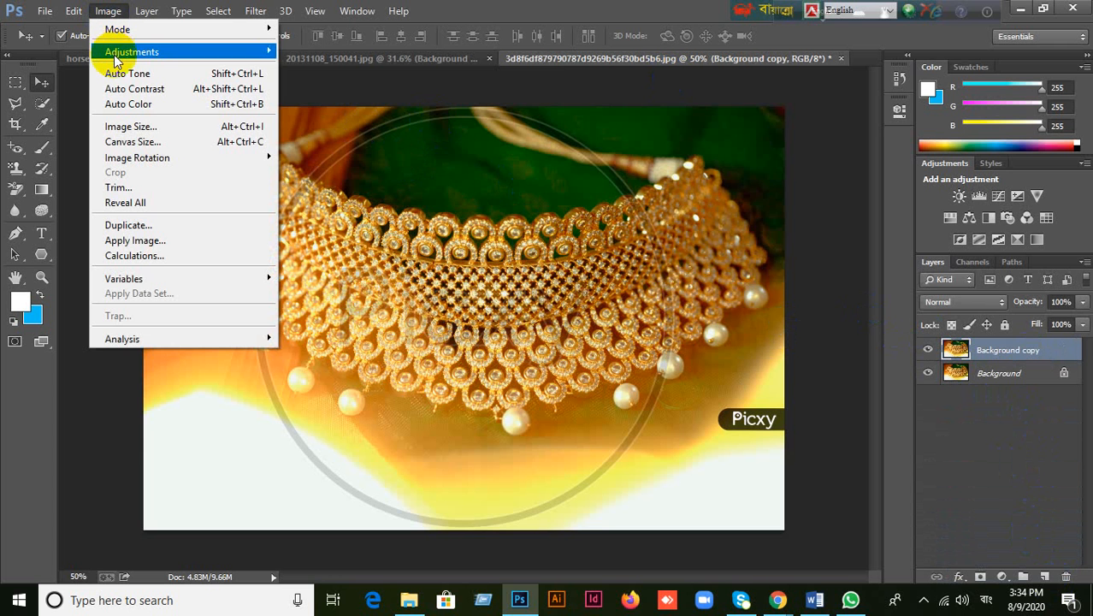
mouse_move(107, 50)
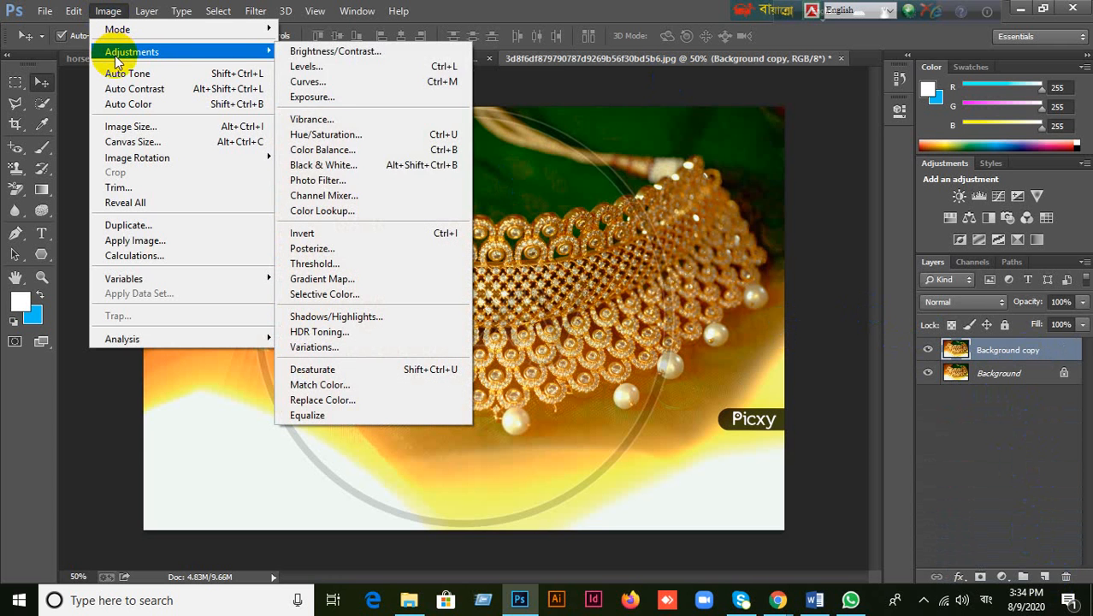
click(344, 172)
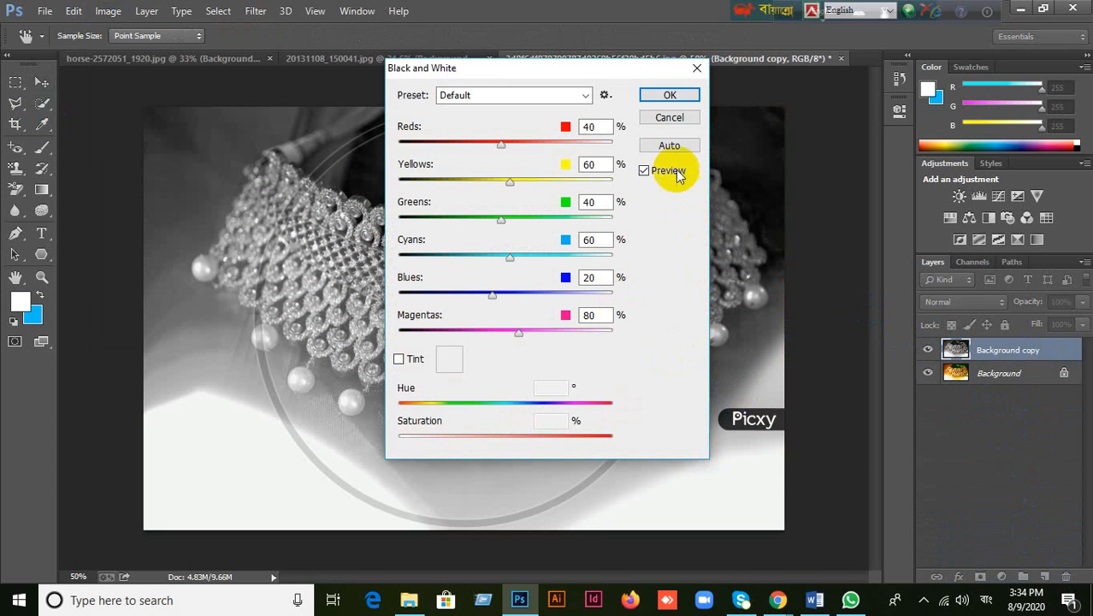
click(669, 146)
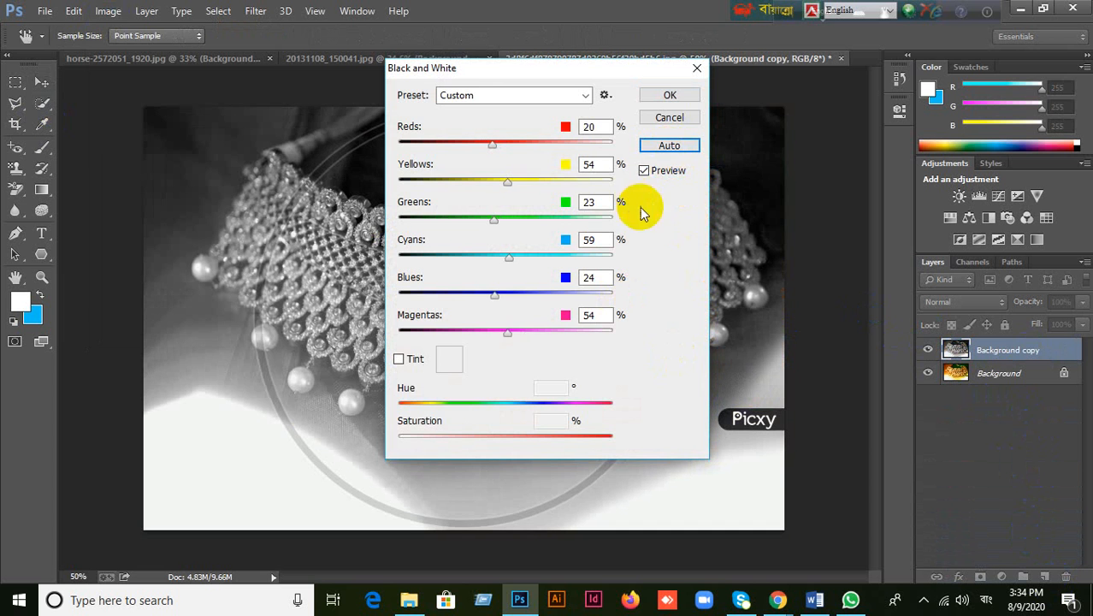
click(667, 95)
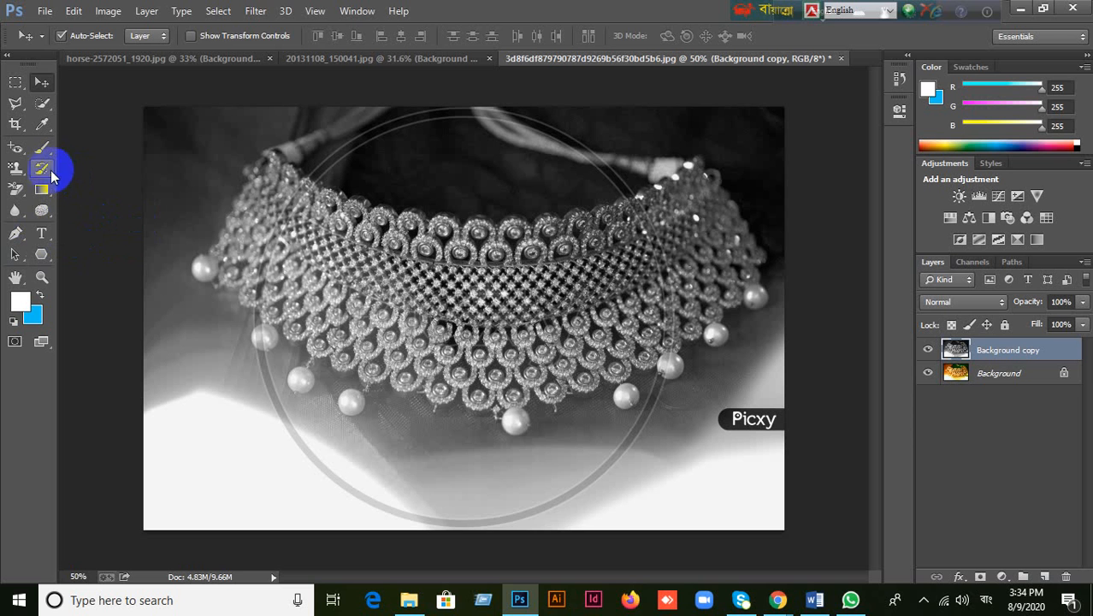
Step: Paint the original colour back over the black-and-white necklace with the History Brush, enlarging the brush to 250 partway through
mouse_move(47, 173)
mouse_down()
mouse_move(177, 175)
mouse_move(127, 169)
mouse_up()
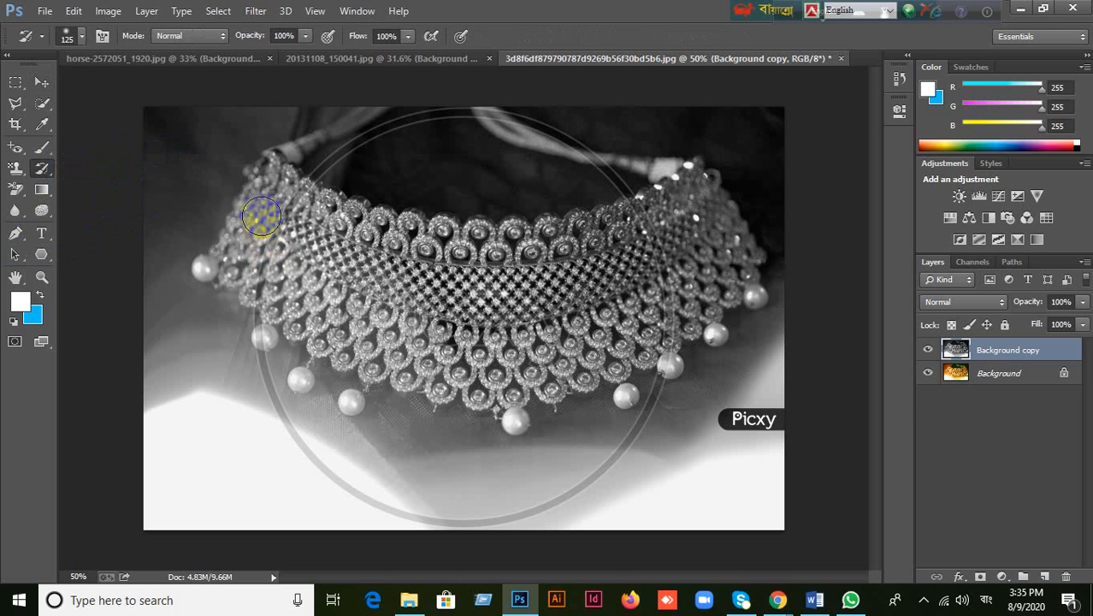
drag(264, 207, 257, 223)
mouse_move(260, 204)
mouse_down()
mouse_move(230, 251)
mouse_move(261, 282)
mouse_move(289, 245)
mouse_move(282, 284)
mouse_move(320, 217)
mouse_move(329, 257)
mouse_move(348, 233)
mouse_move(373, 268)
mouse_move(389, 274)
mouse_move(422, 254)
mouse_move(411, 252)
mouse_move(458, 279)
mouse_move(539, 261)
mouse_move(475, 261)
mouse_move(585, 240)
mouse_move(581, 249)
mouse_move(685, 214)
mouse_move(697, 189)
mouse_move(619, 226)
mouse_move(718, 246)
mouse_move(683, 286)
mouse_move(721, 214)
mouse_move(734, 262)
mouse_move(646, 305)
mouse_move(640, 287)
mouse_move(615, 346)
mouse_move(690, 336)
mouse_move(626, 331)
mouse_move(562, 283)
mouse_move(570, 262)
mouse_move(596, 306)
mouse_move(581, 363)
mouse_move(744, 300)
mouse_move(691, 344)
mouse_move(679, 372)
mouse_move(645, 384)
mouse_move(667, 363)
mouse_move(696, 368)
mouse_up()
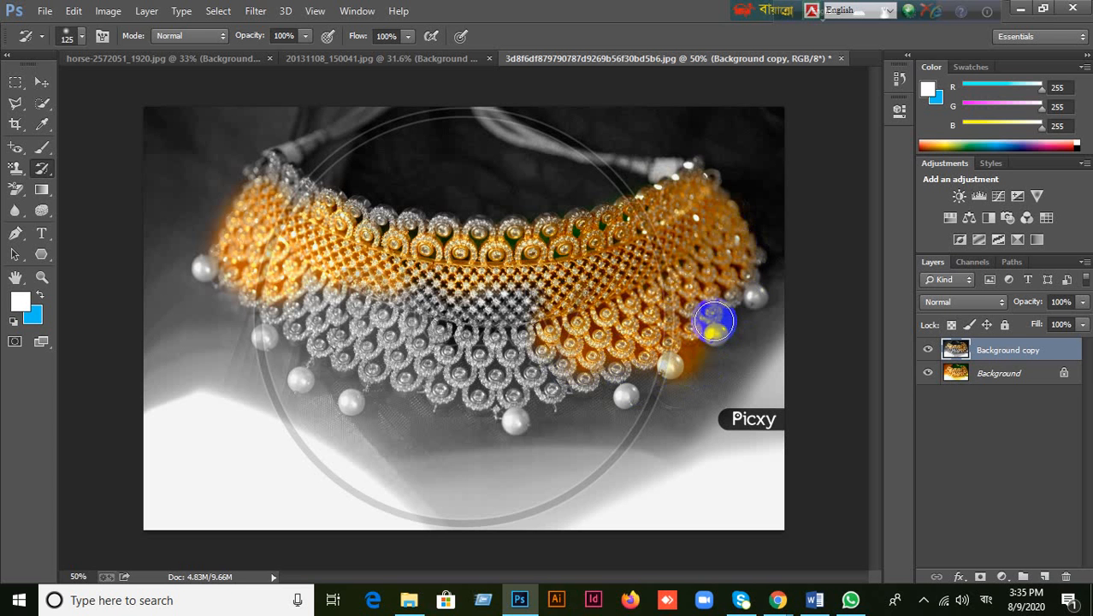
mouse_move(493, 373)
mouse_down()
mouse_move(552, 335)
mouse_move(530, 371)
mouse_move(516, 282)
mouse_move(459, 318)
mouse_move(438, 301)
mouse_move(413, 310)
mouse_move(428, 291)
mouse_move(429, 342)
mouse_move(356, 304)
mouse_move(310, 305)
mouse_move(296, 283)
mouse_move(339, 291)
mouse_move(277, 261)
mouse_move(412, 336)
mouse_move(509, 317)
mouse_move(492, 331)
mouse_move(491, 301)
mouse_move(469, 270)
mouse_move(355, 246)
mouse_move(275, 197)
mouse_move(274, 252)
mouse_move(255, 257)
mouse_move(315, 292)
mouse_move(483, 320)
mouse_move(492, 339)
mouse_move(480, 354)
mouse_move(509, 369)
mouse_move(634, 306)
mouse_move(676, 246)
mouse_move(632, 328)
mouse_move(540, 356)
mouse_move(406, 350)
mouse_move(346, 329)
mouse_move(305, 300)
mouse_move(278, 260)
mouse_move(527, 323)
mouse_move(396, 335)
mouse_move(522, 288)
mouse_up()
key(bracketright)
key(bracketright)
key(bracketright)
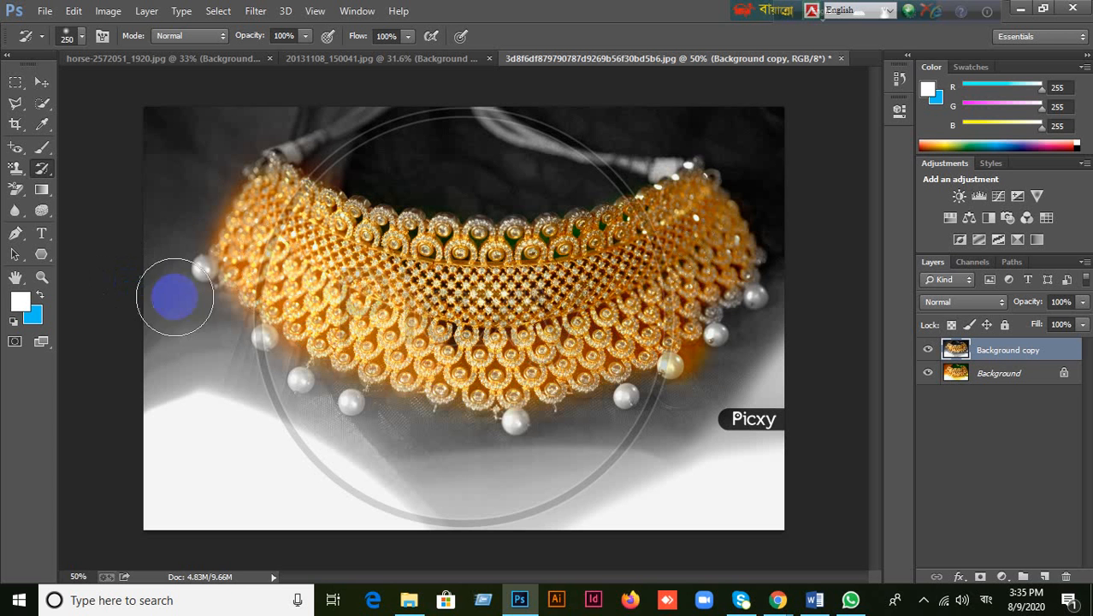
click(41, 83)
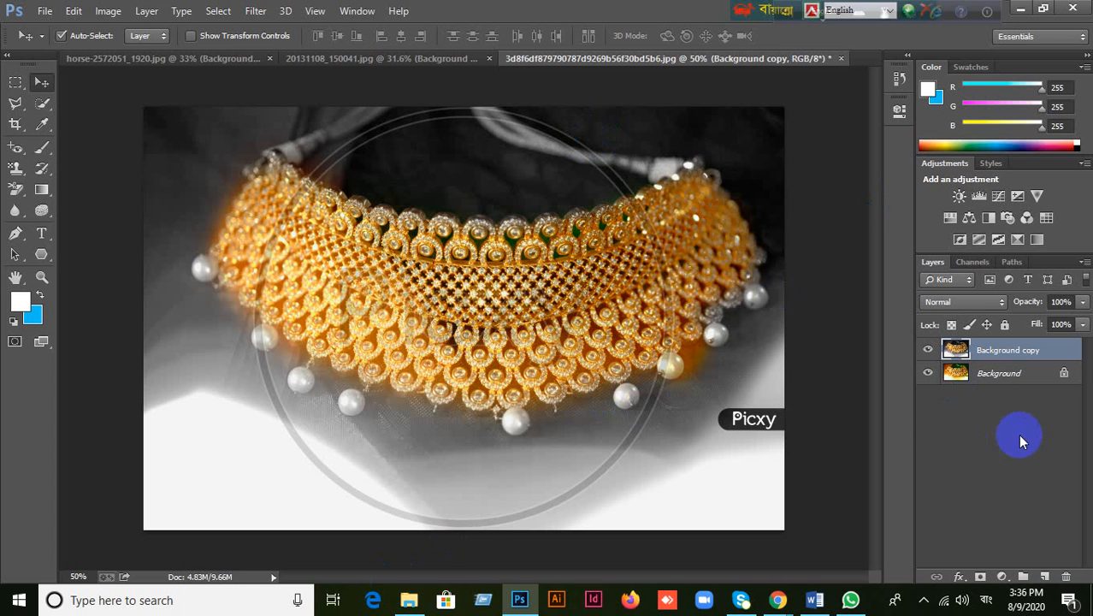
Step: Delete the recoloured Background copy layer
drag(1038, 356, 1013, 387)
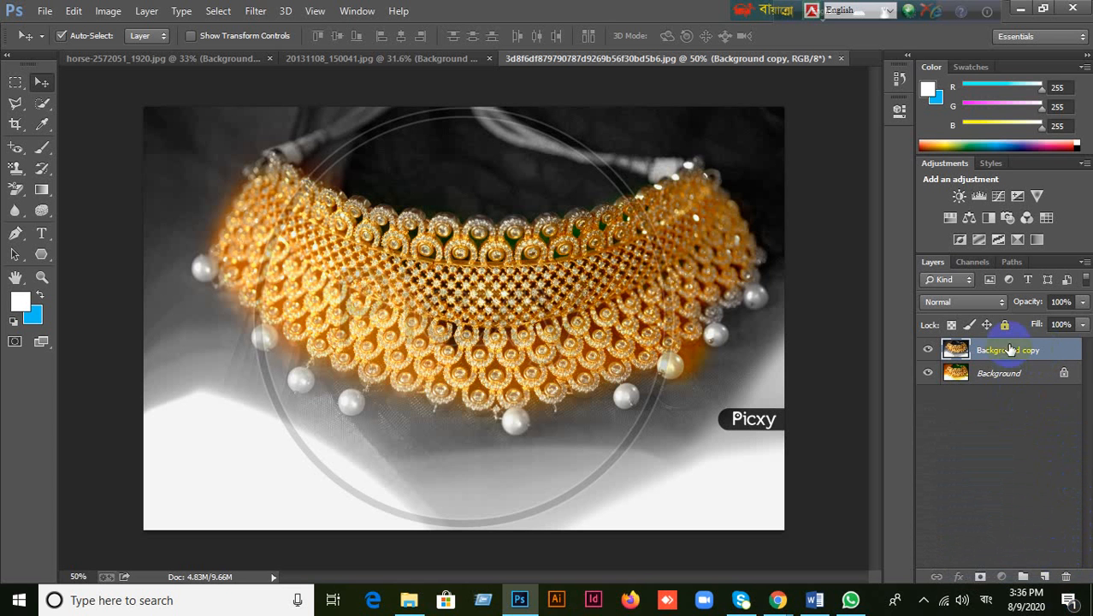
drag(1004, 349, 1066, 577)
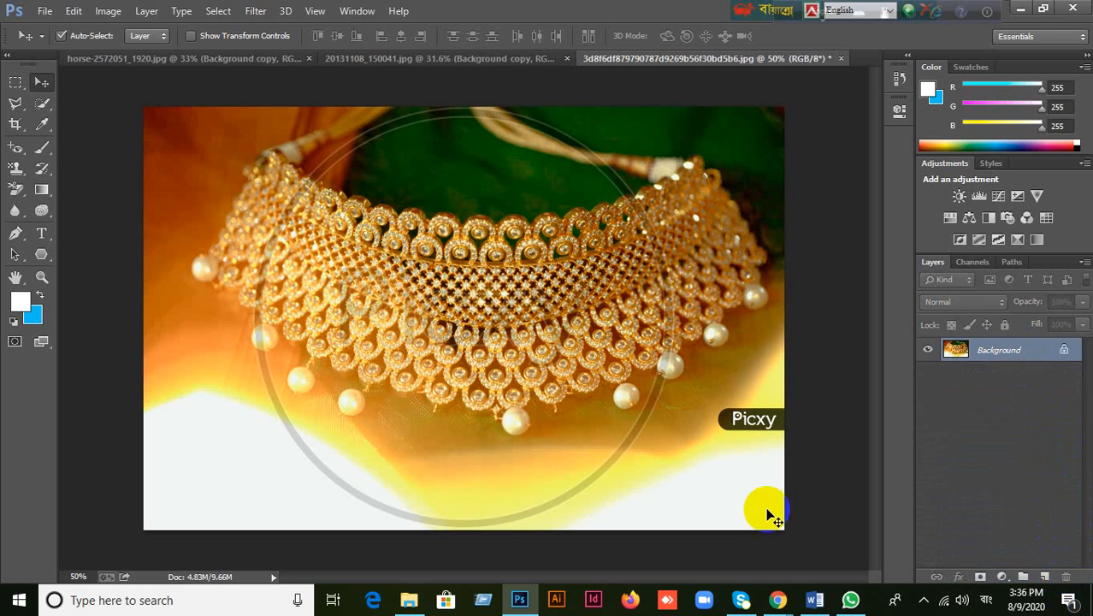
Step: Switch to the Google Meet call, move the floating language toolbars off the meeting tab, and return to Photoshop
mouse_move(773, 592)
click(721, 537)
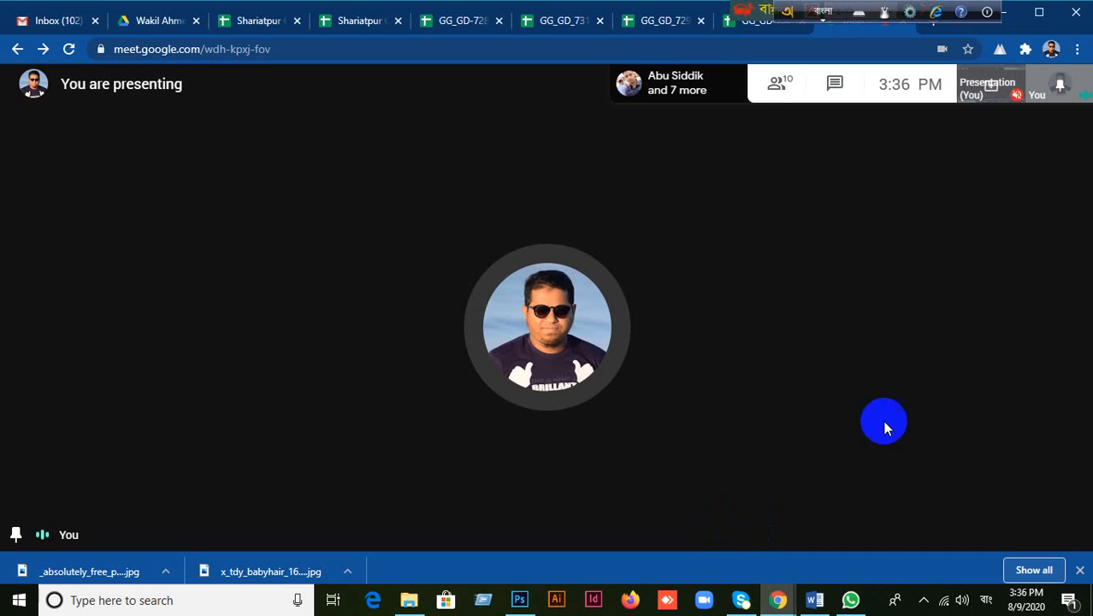
drag(647, 3, 337, 12)
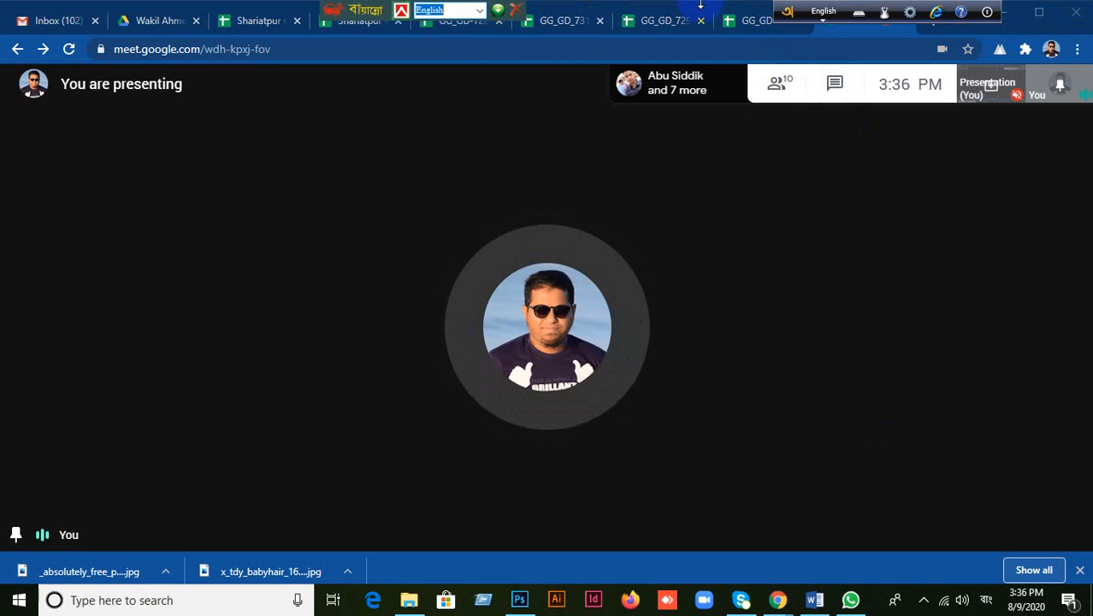
drag(785, 16, 250, 15)
click(933, 24)
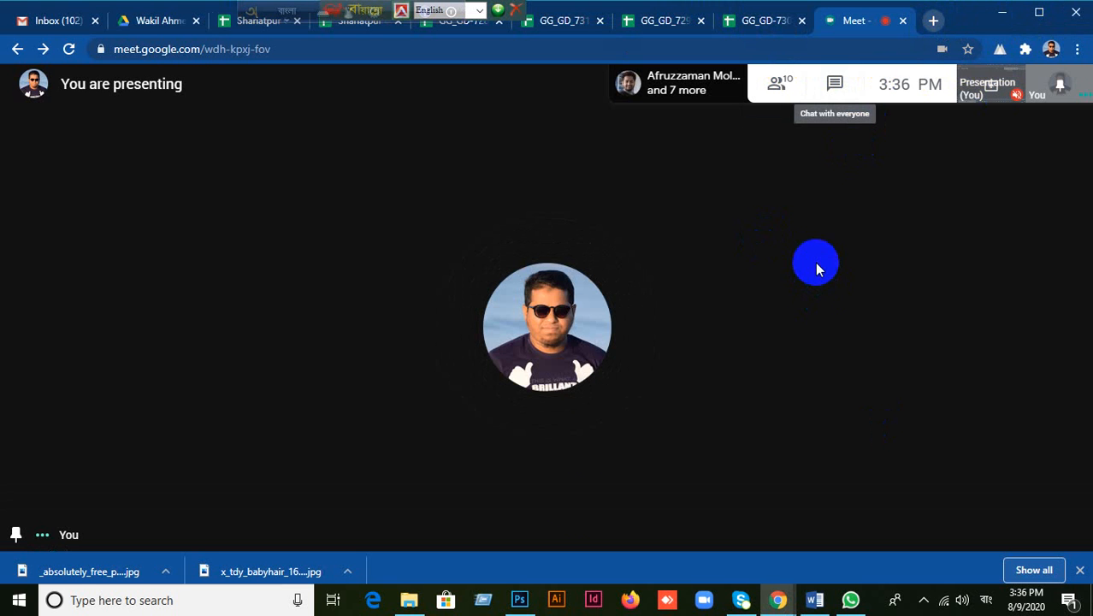
click(520, 599)
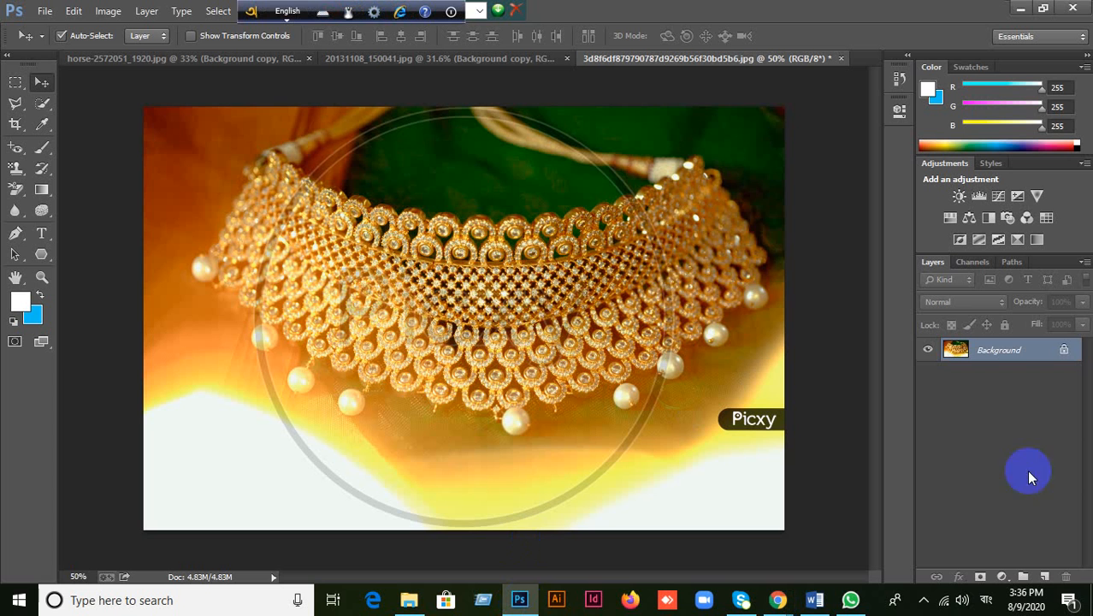
Step: Duplicate the necklace's Background layer
drag(1033, 359, 1044, 576)
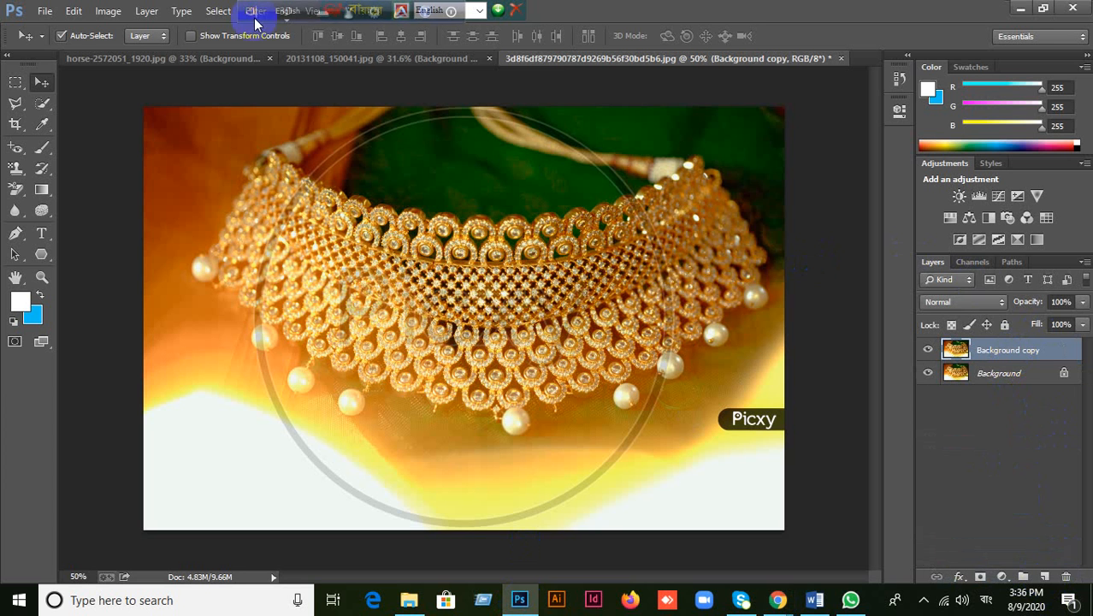
click(117, 12)
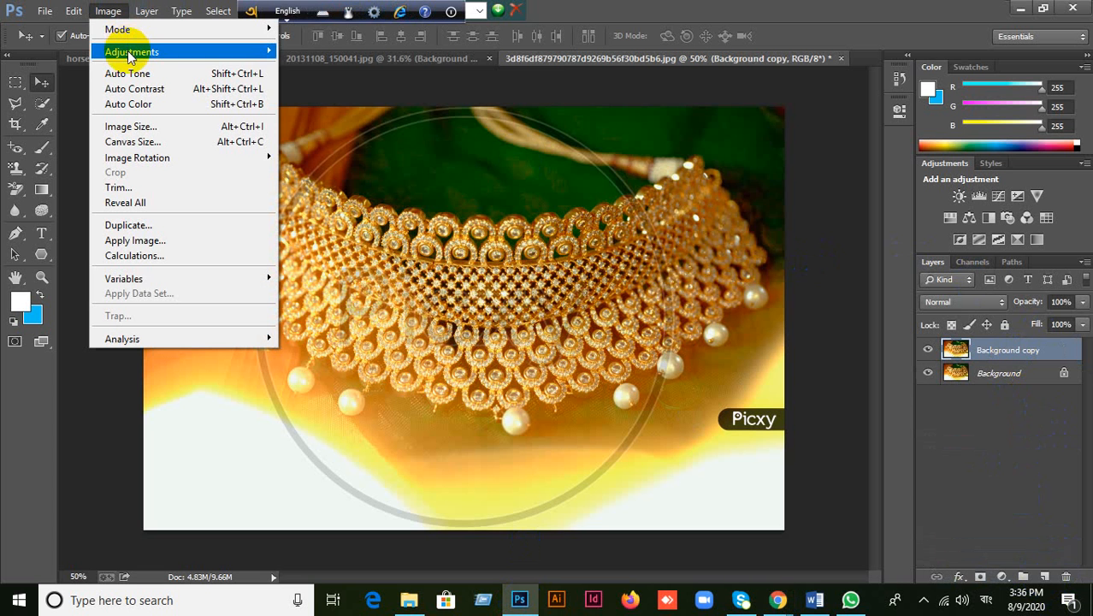
mouse_move(130, 54)
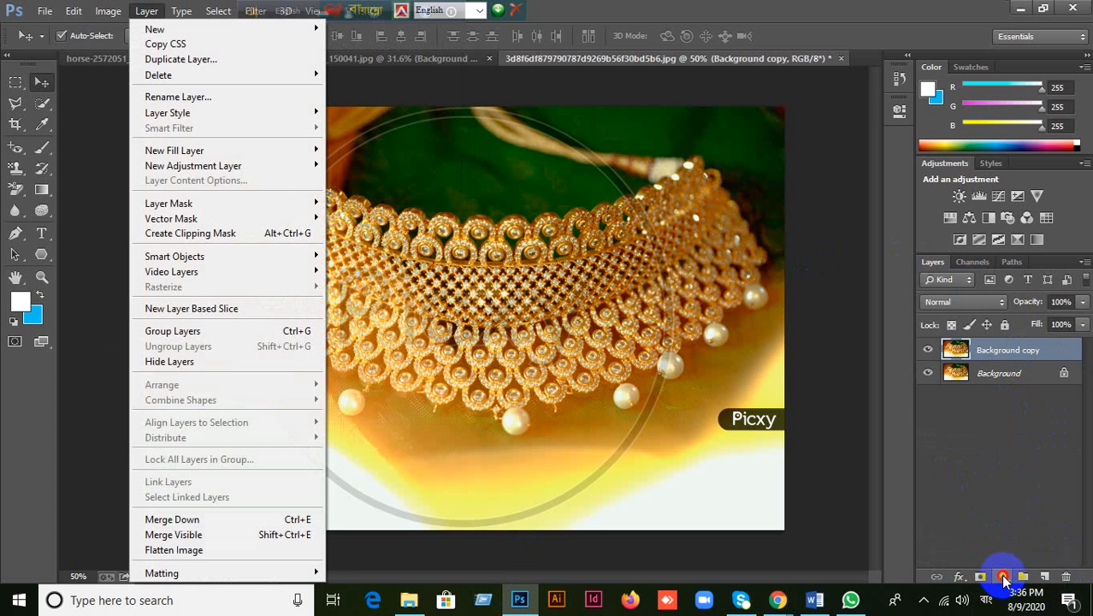
click(1001, 577)
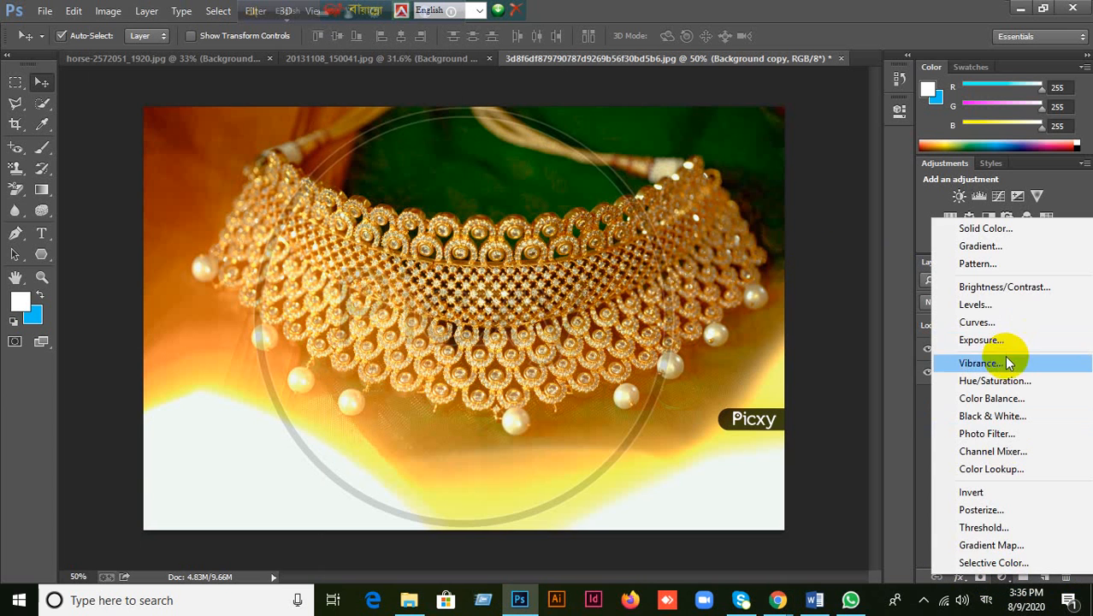
click(983, 416)
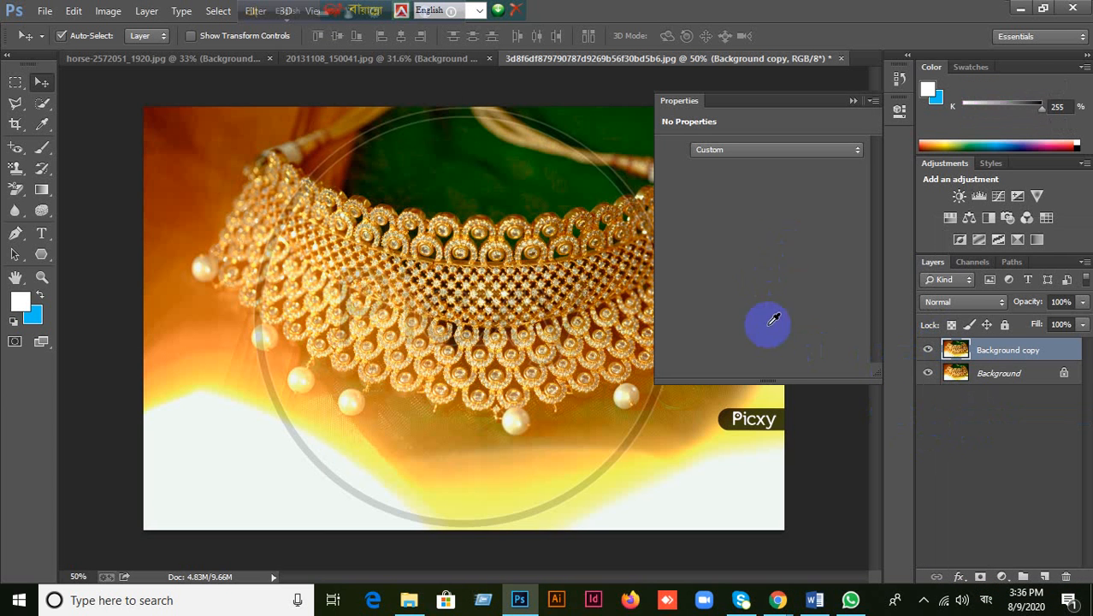
click(845, 171)
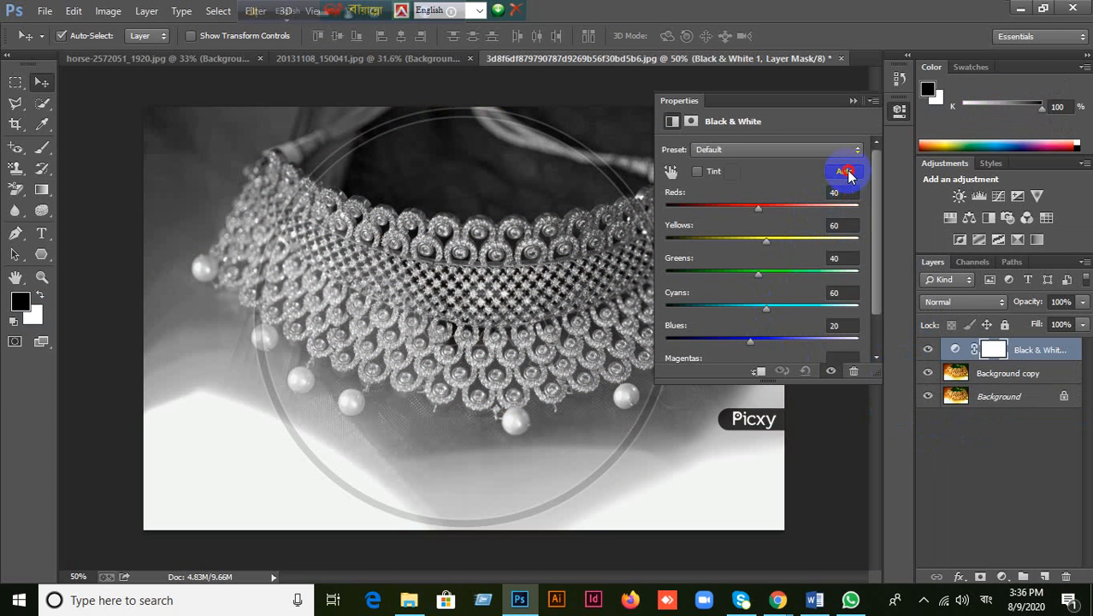
click(852, 101)
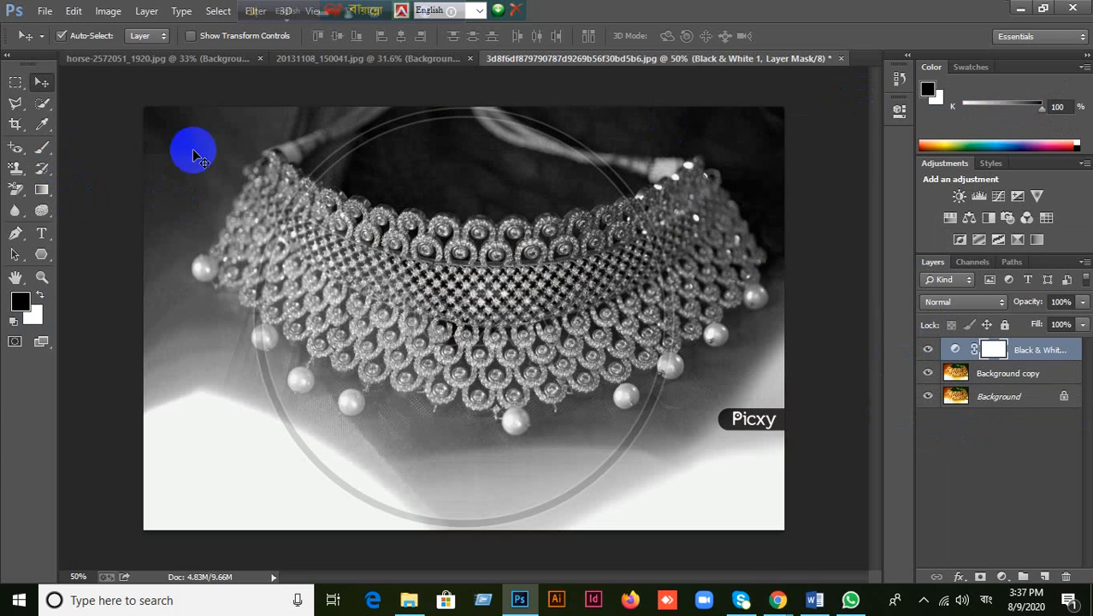
click(41, 147)
right_click(41, 147)
click(41, 168)
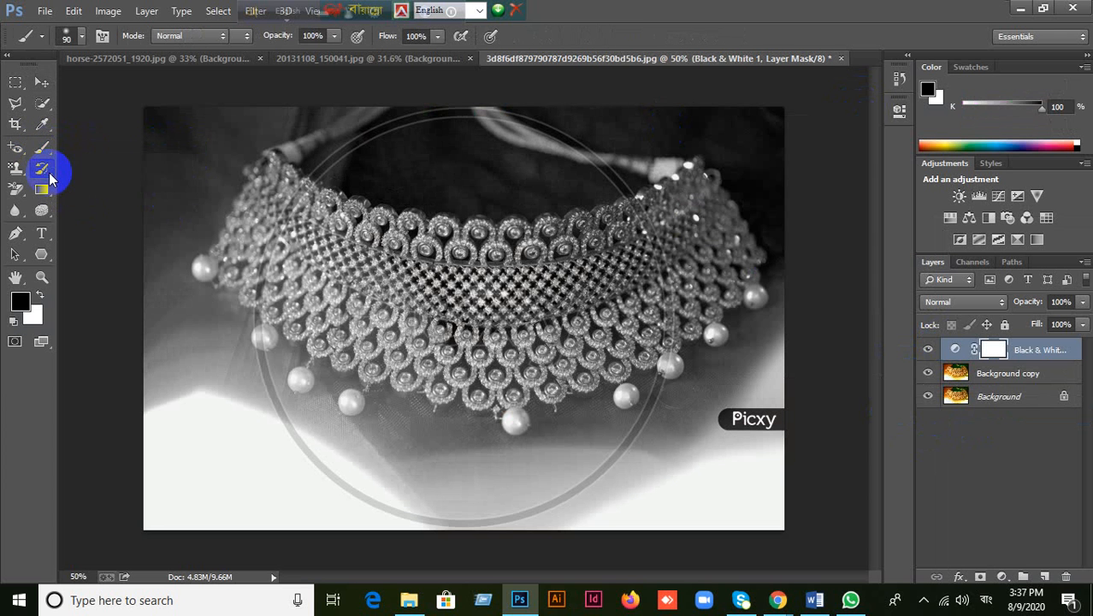
right_click(41, 168)
click(128, 183)
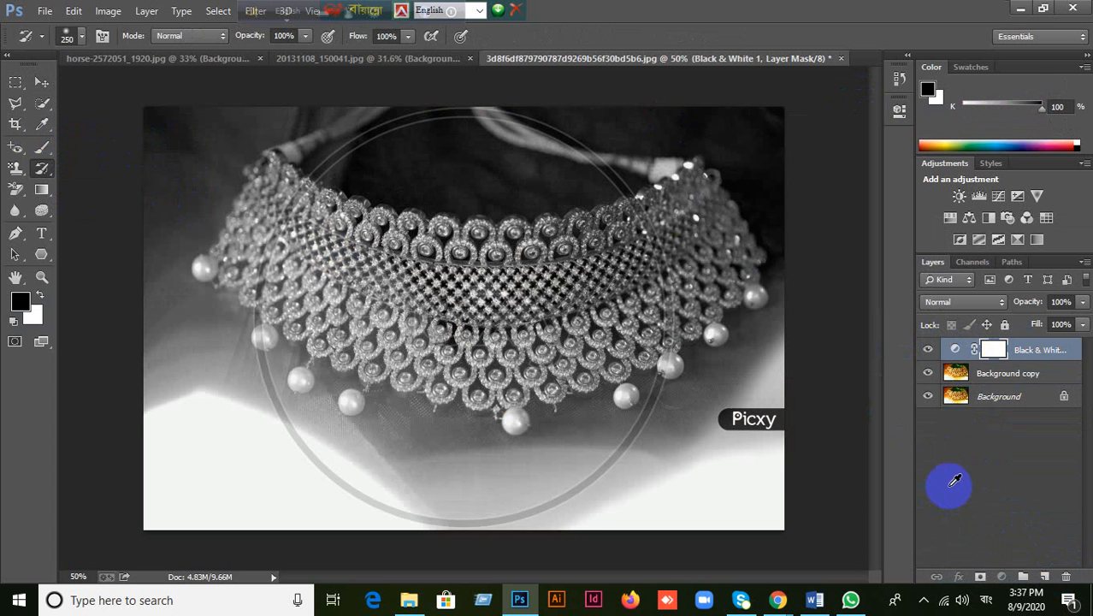
key(Delete)
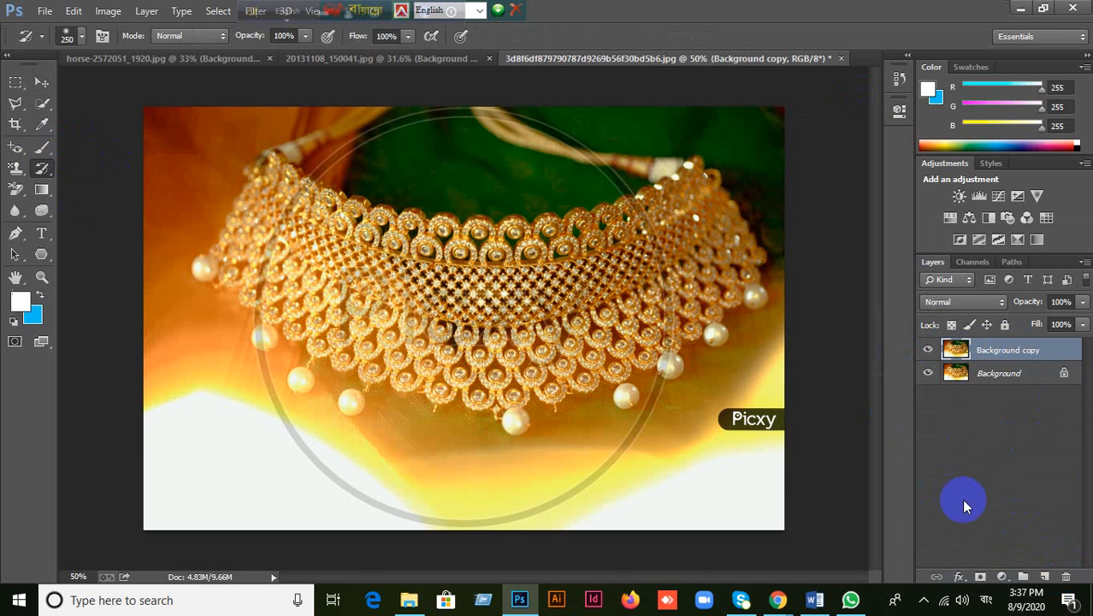
Step: Apply a Black & White adjustment with the Auto mix directly to the Background copy layer
click(105, 11)
mouse_move(124, 51)
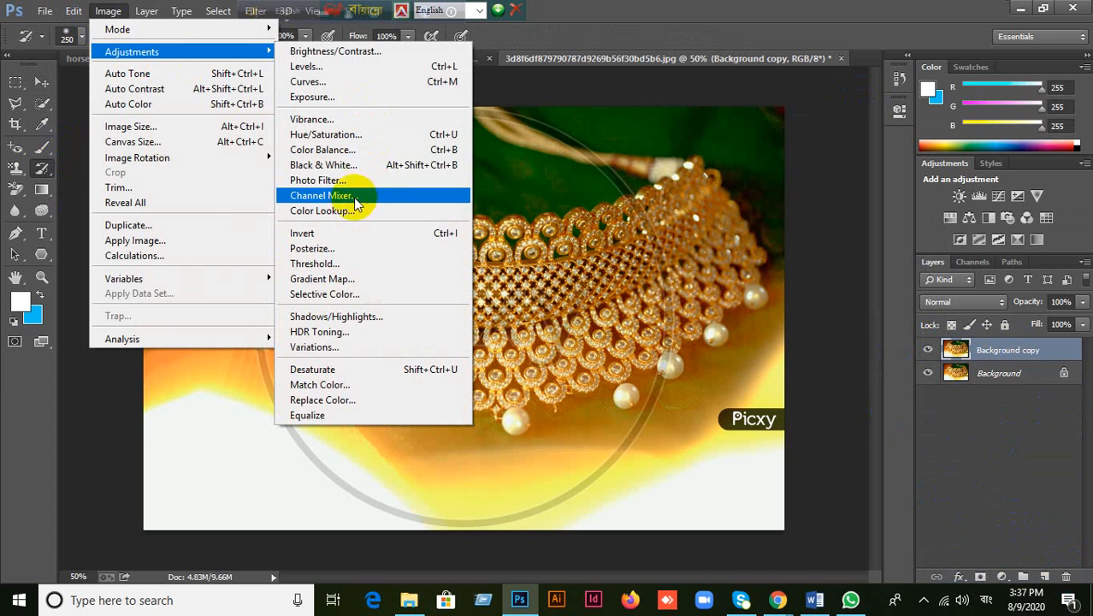
click(333, 165)
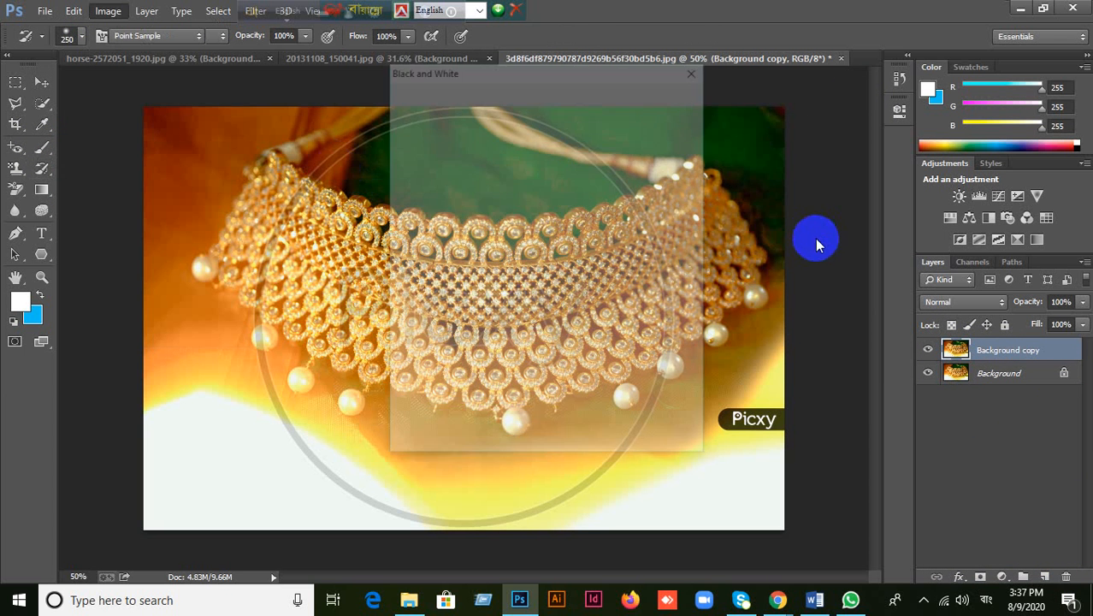
click(666, 145)
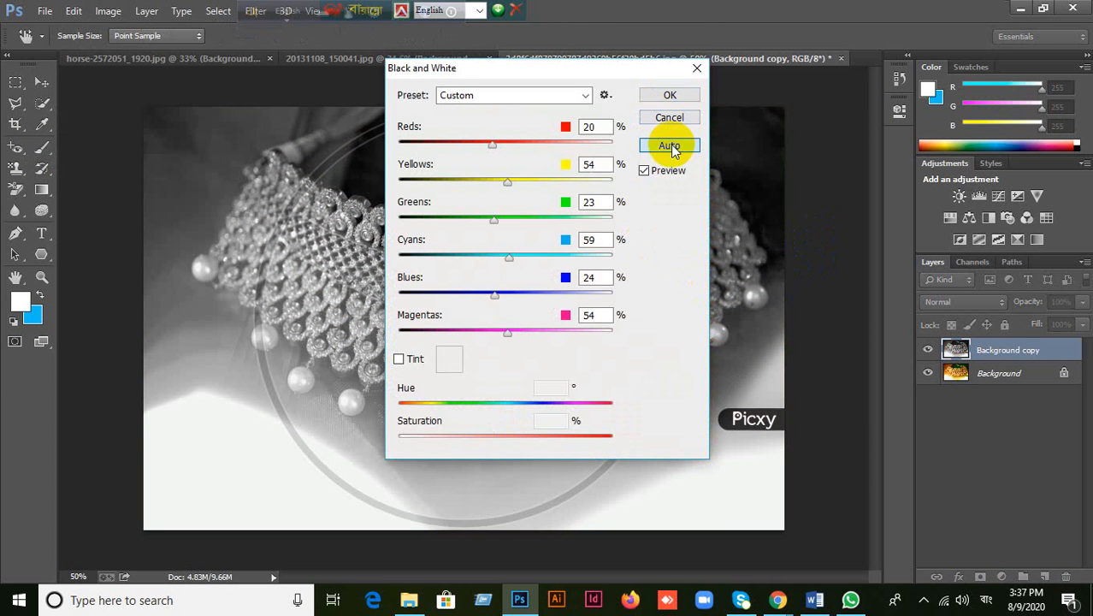
click(673, 100)
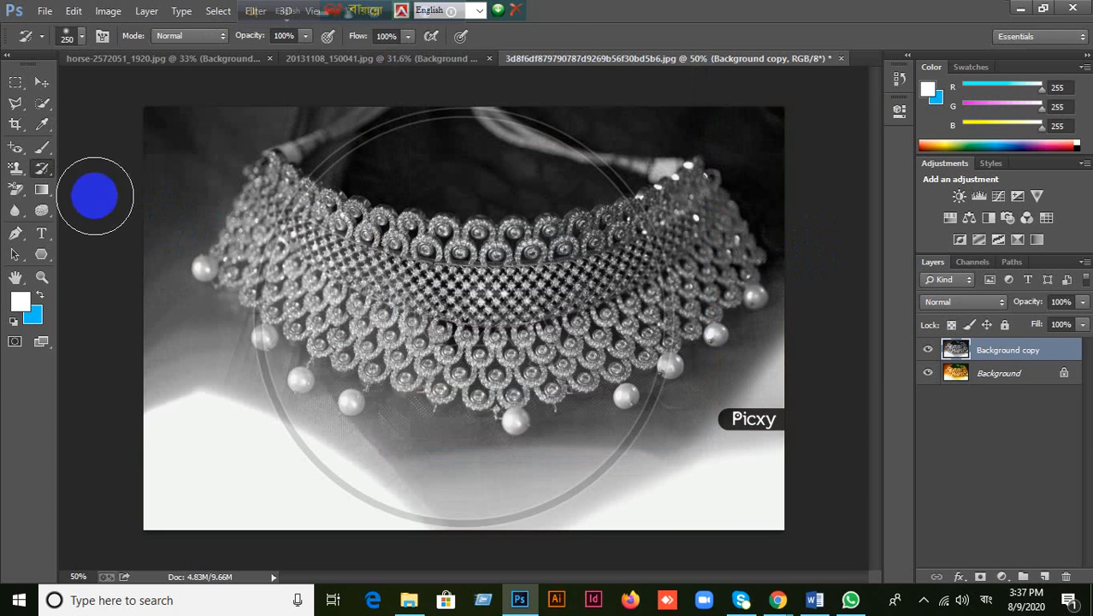
Step: Restore the gold colour across the whole necklace with the History Brush at size 200, leaving the surroundings black and white
click(44, 171)
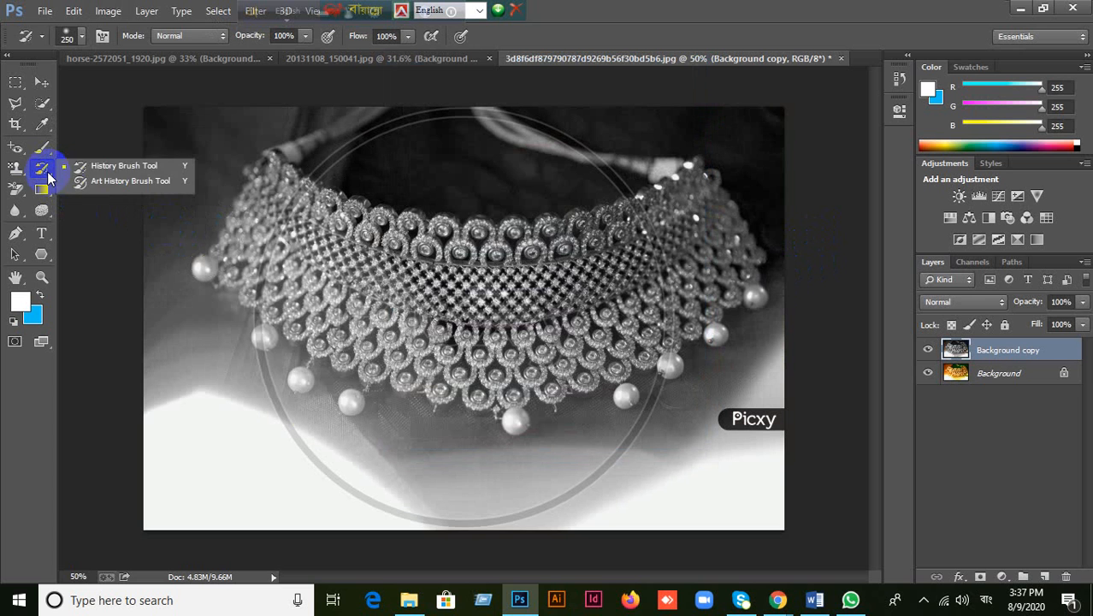
click(115, 167)
mouse_move(410, 278)
mouse_down()
mouse_move(397, 272)
mouse_move(386, 289)
mouse_up()
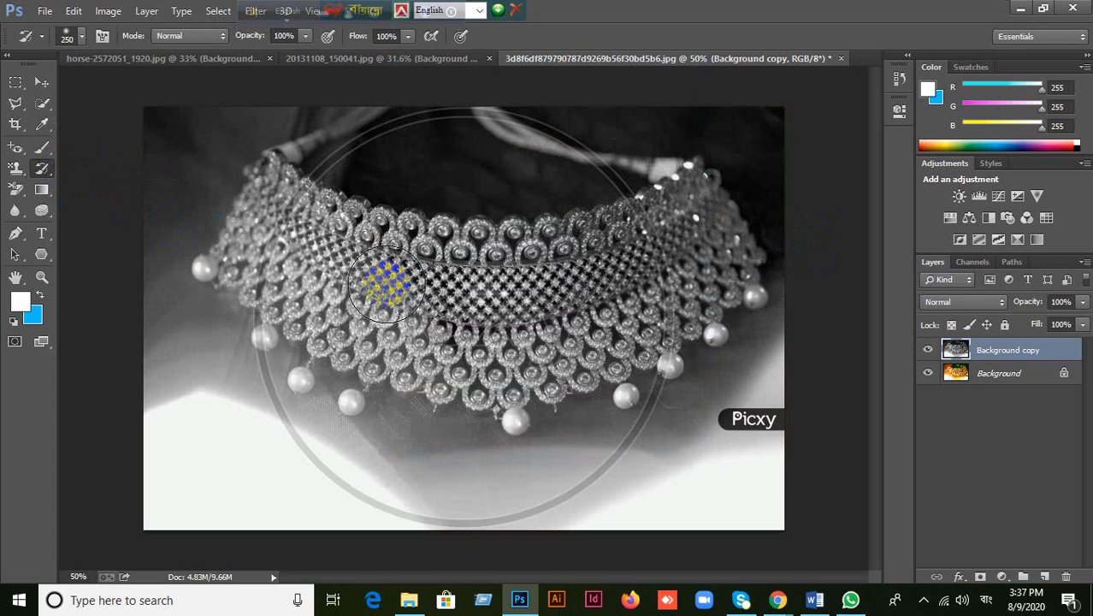
key(bracketleft)
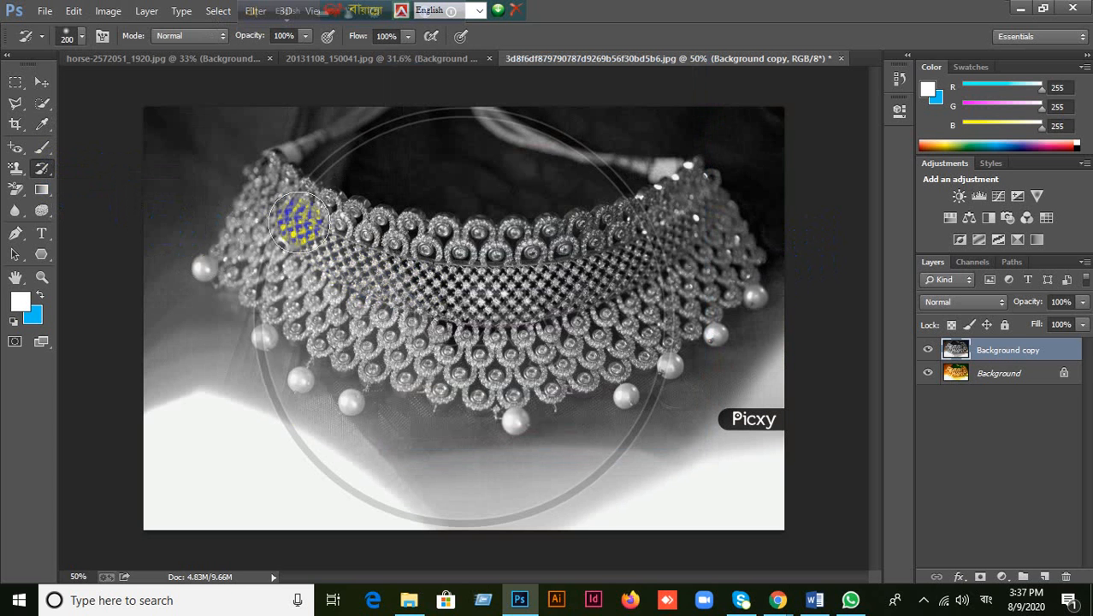
mouse_move(272, 201)
mouse_down()
mouse_move(350, 236)
mouse_move(537, 259)
mouse_move(684, 201)
mouse_move(717, 213)
mouse_move(737, 268)
mouse_move(314, 303)
mouse_move(269, 258)
mouse_move(276, 292)
mouse_move(235, 254)
mouse_move(305, 241)
mouse_move(400, 270)
mouse_move(450, 256)
mouse_move(511, 265)
mouse_move(524, 295)
mouse_move(510, 323)
mouse_move(520, 323)
mouse_move(491, 381)
mouse_move(589, 359)
mouse_move(721, 292)
mouse_move(728, 271)
mouse_move(704, 229)
mouse_move(460, 253)
mouse_move(337, 241)
mouse_move(283, 212)
mouse_move(230, 258)
mouse_move(557, 289)
mouse_move(542, 349)
mouse_move(463, 244)
mouse_move(441, 297)
mouse_move(535, 328)
mouse_up()
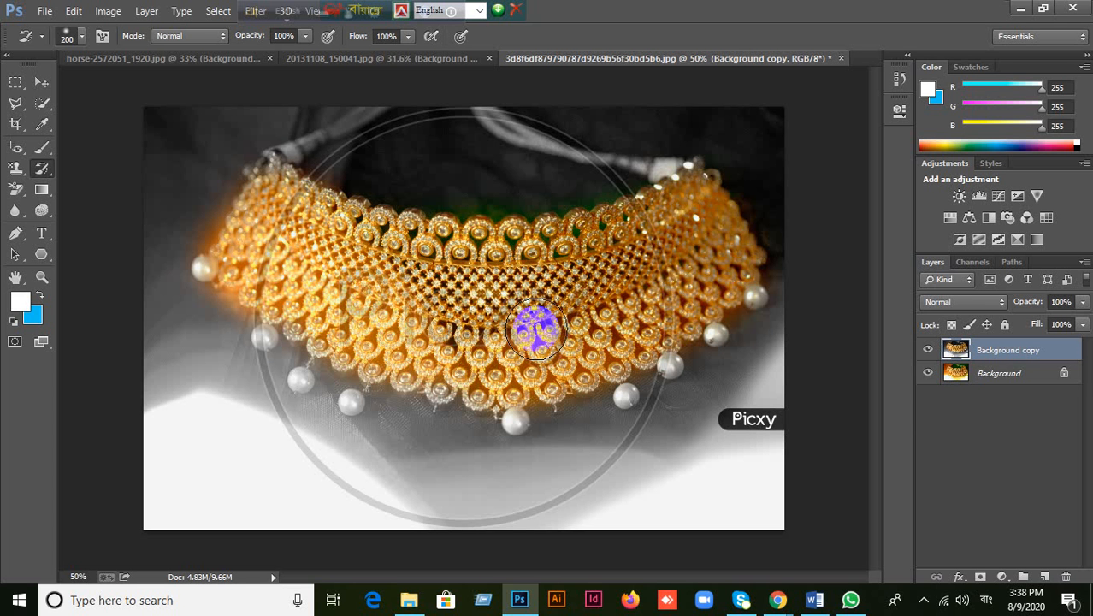
click(45, 81)
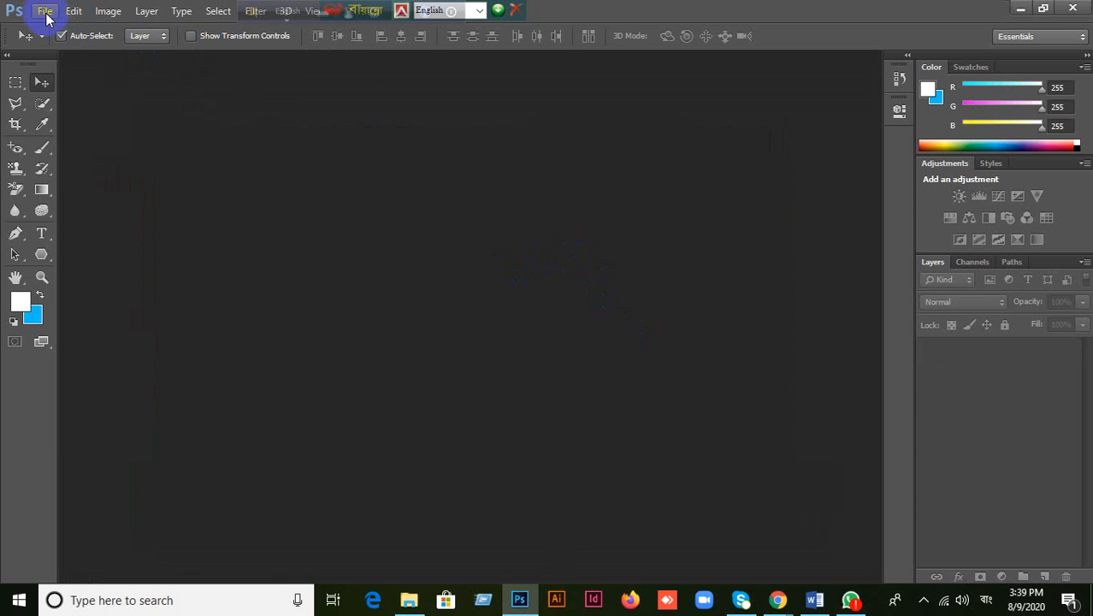
Step: Create a new document 1366 pixels wide and 768 pixels high, and fit the whole canvas in view
click(44, 10)
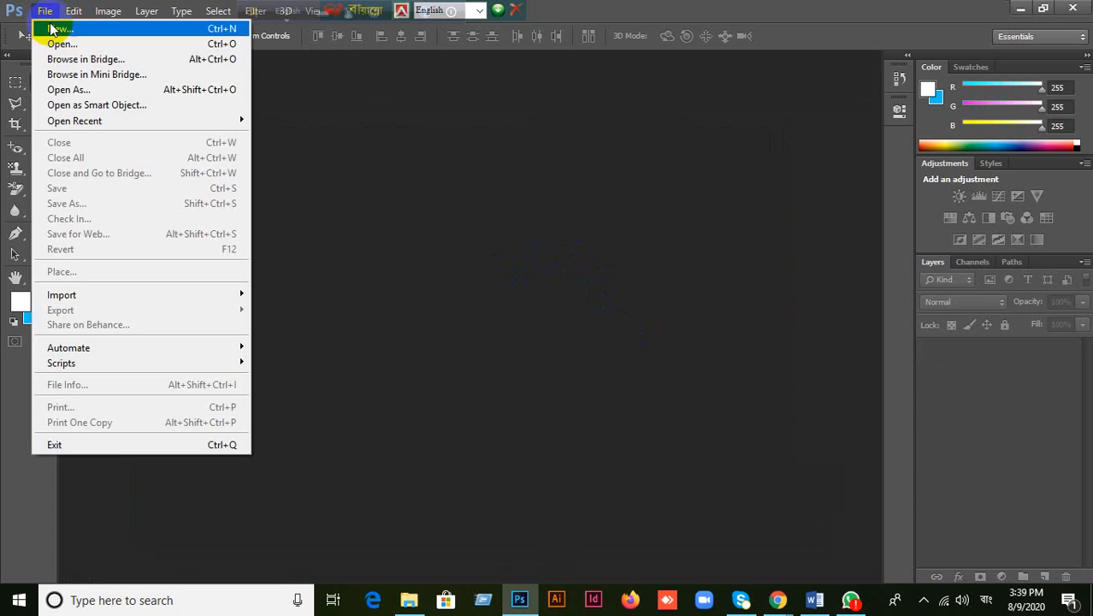
click(53, 28)
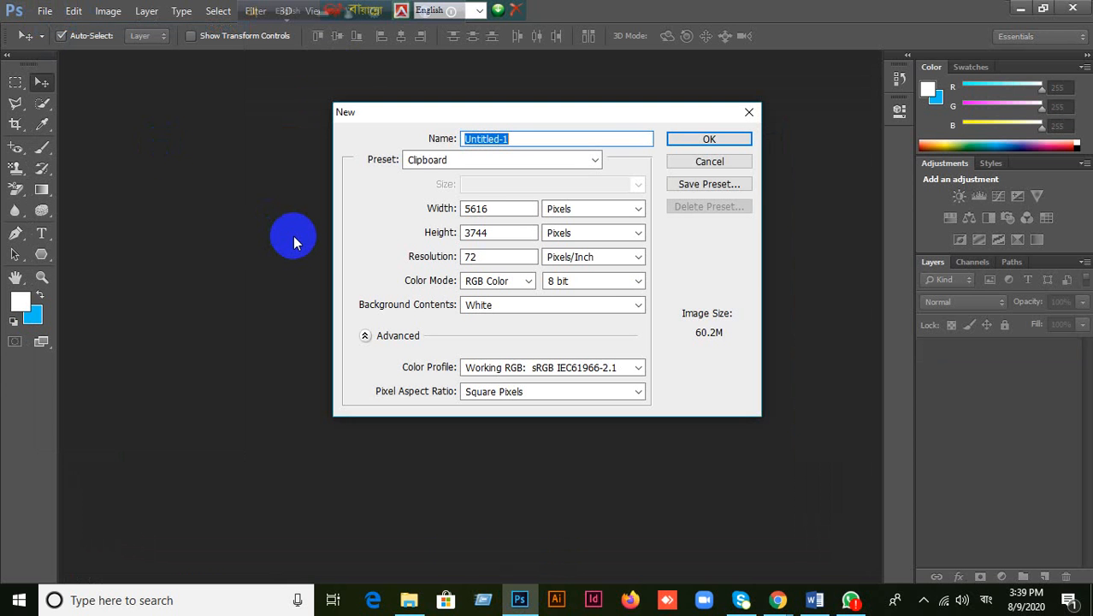
double_click(502, 208)
text(1366)
key(Tab)
text(768)
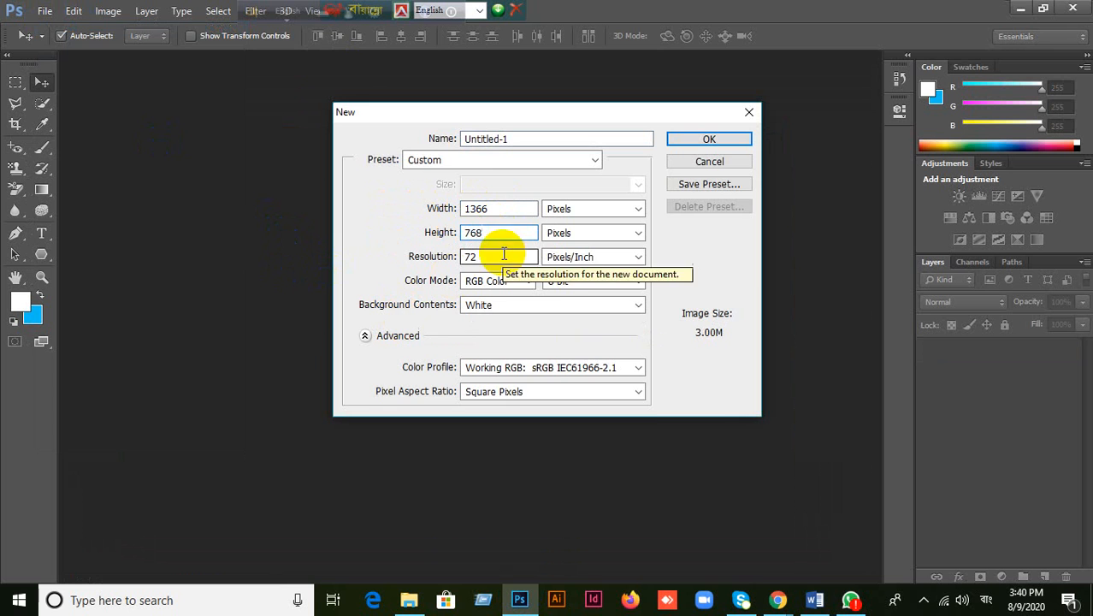
click(728, 136)
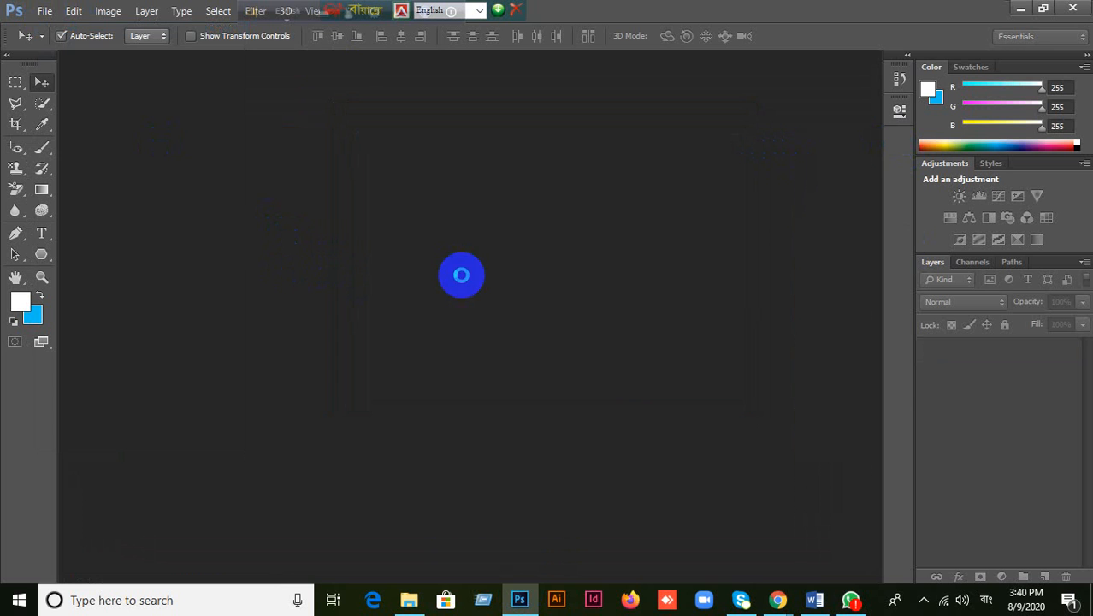
scroll(459, 275, up, 3)
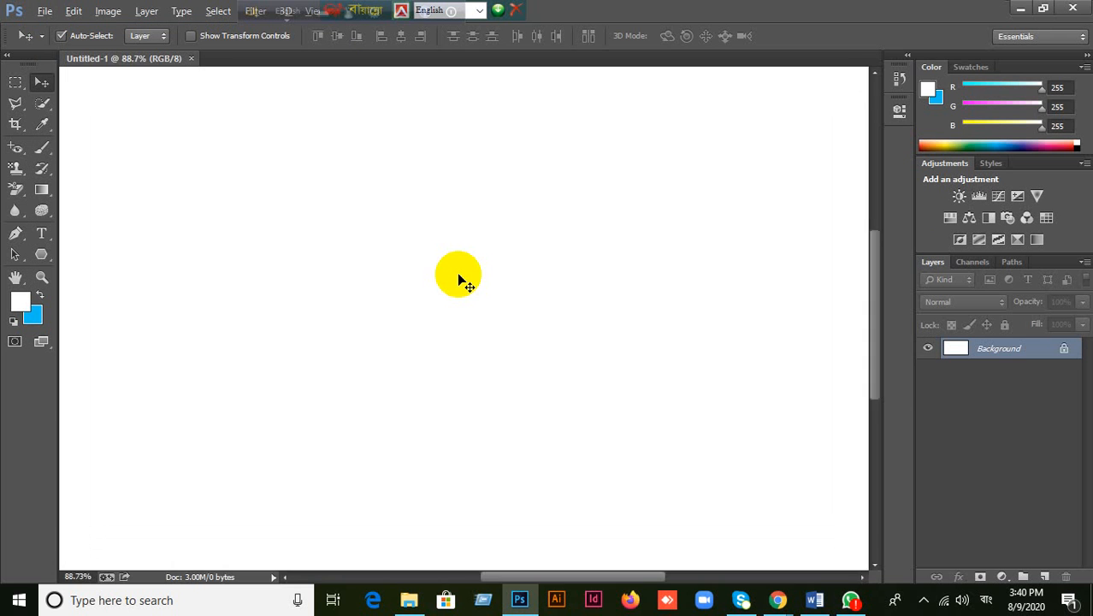
scroll(459, 274, down, 5)
scroll(459, 274, up, 2)
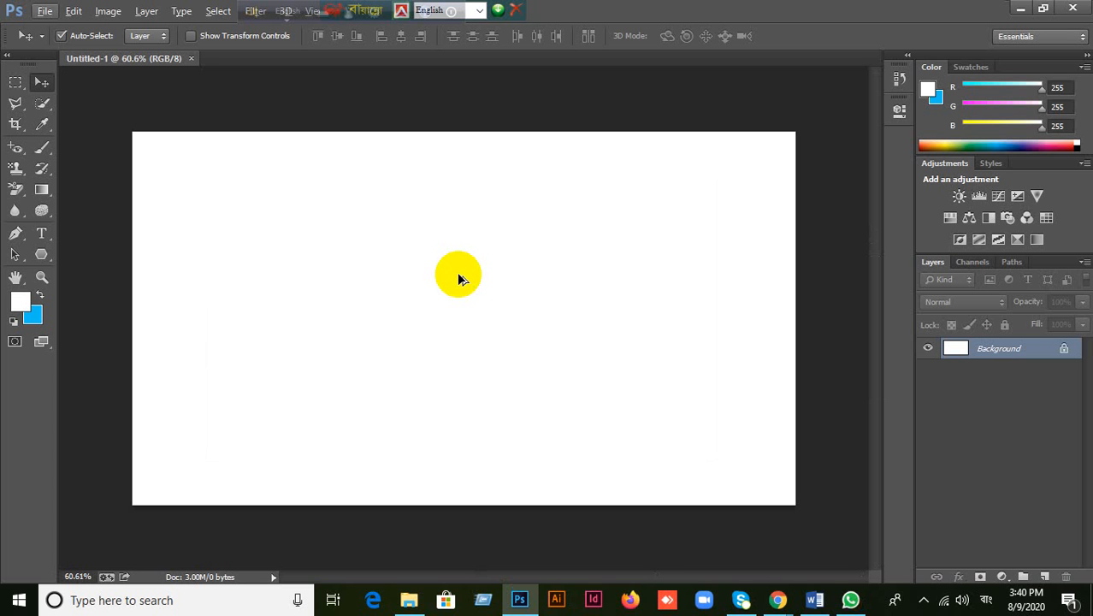
Step: Draw a rectangle about 205 × 212 px near the canvas's upper-left corner with the Rectangle tool
click(42, 254)
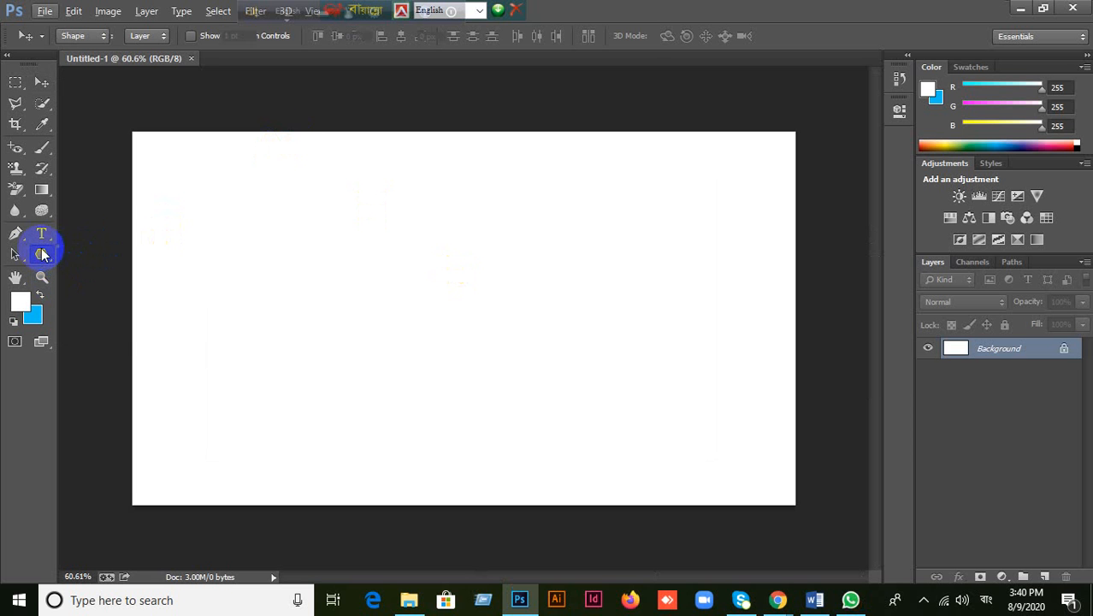
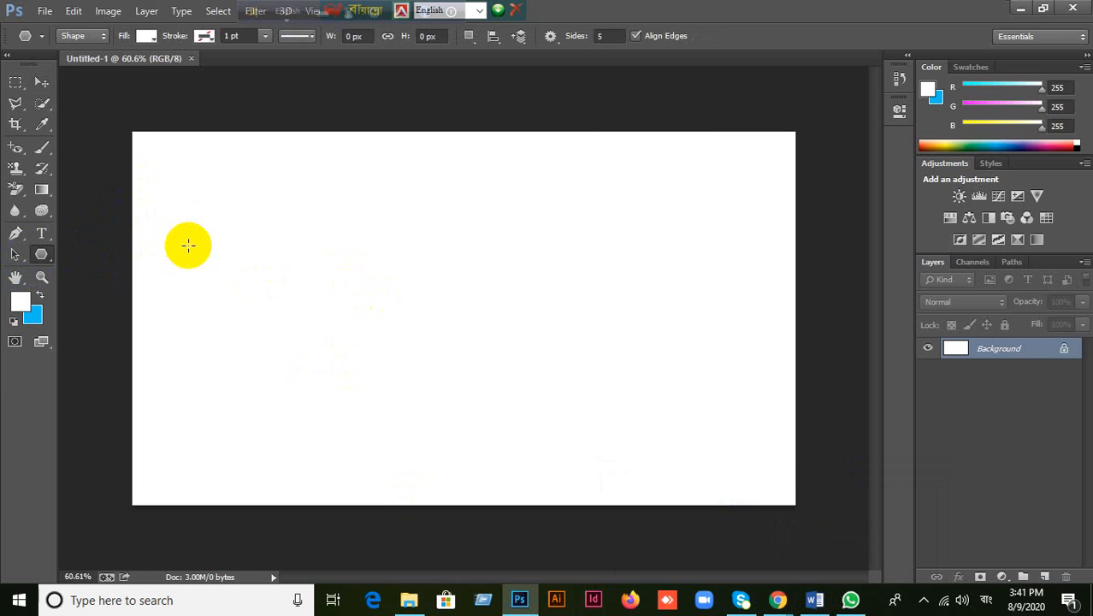
scroll(192, 199, up, 2)
scroll(196, 195, down, 1)
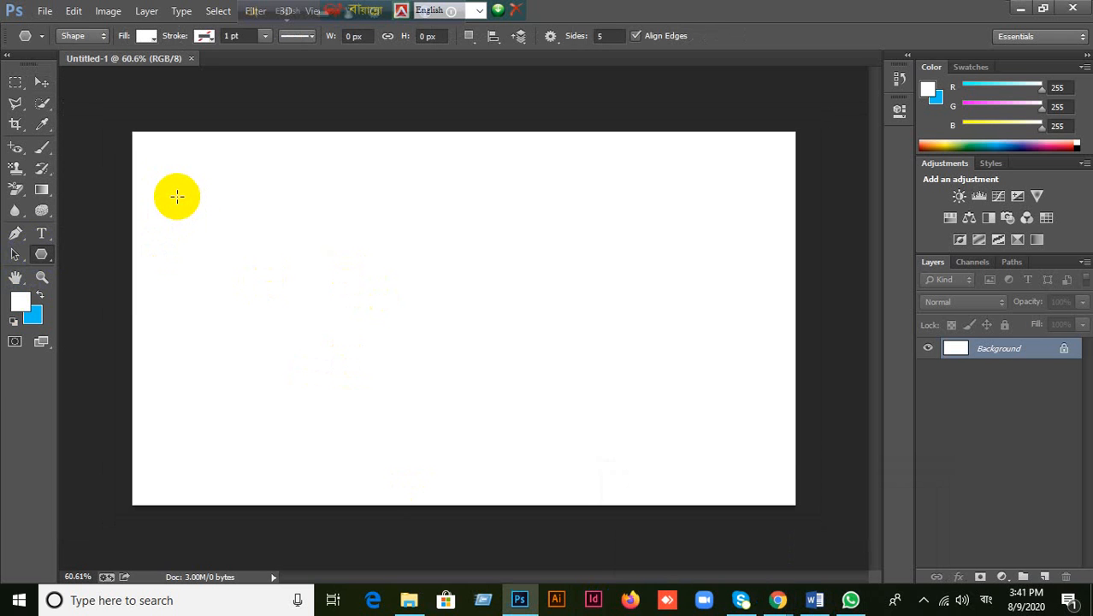
right_click(41, 254)
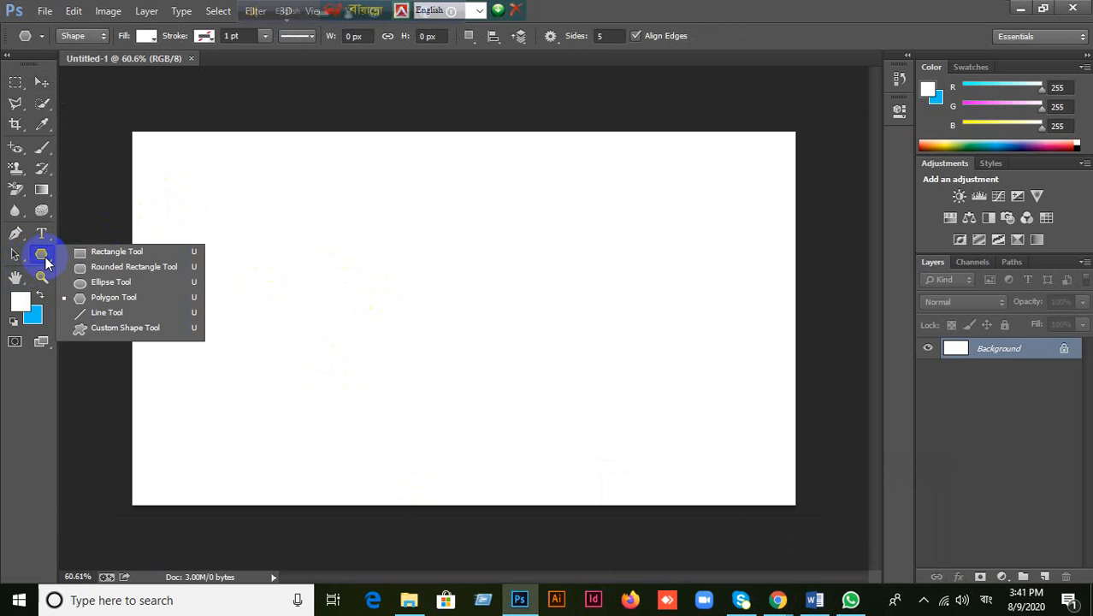
click(95, 253)
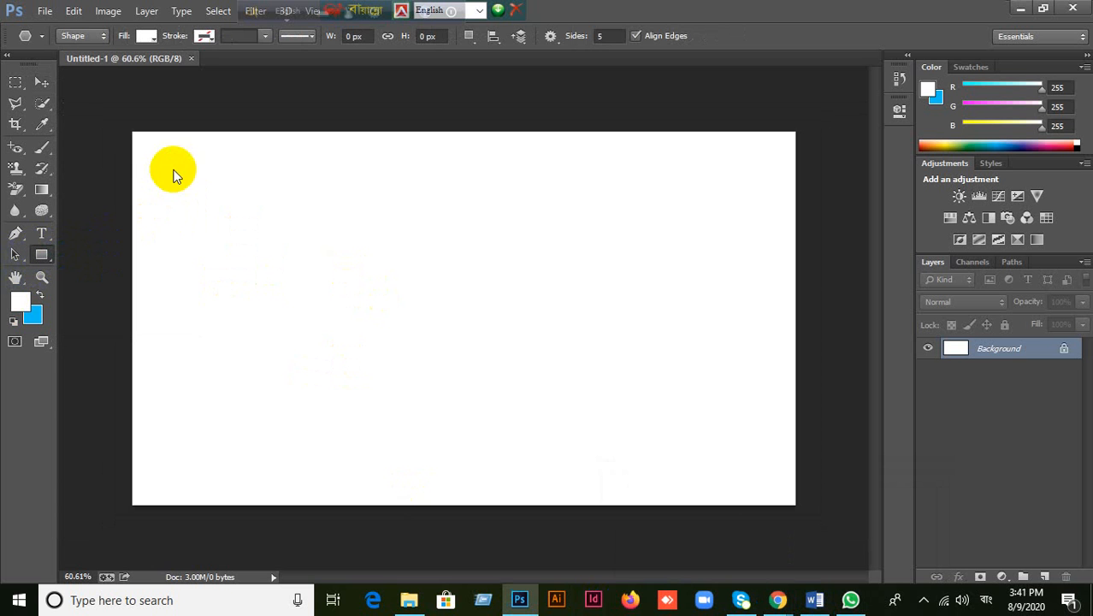
drag(161, 149, 261, 252)
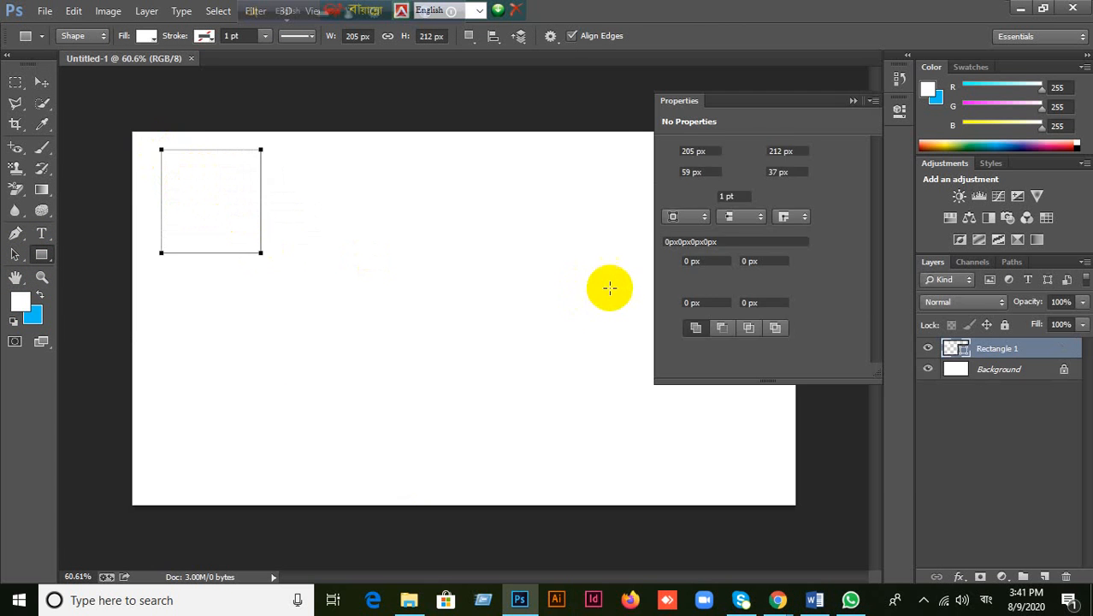
Step: Fill the rectangle with a light teal swatch and collapse its shape properties
click(147, 39)
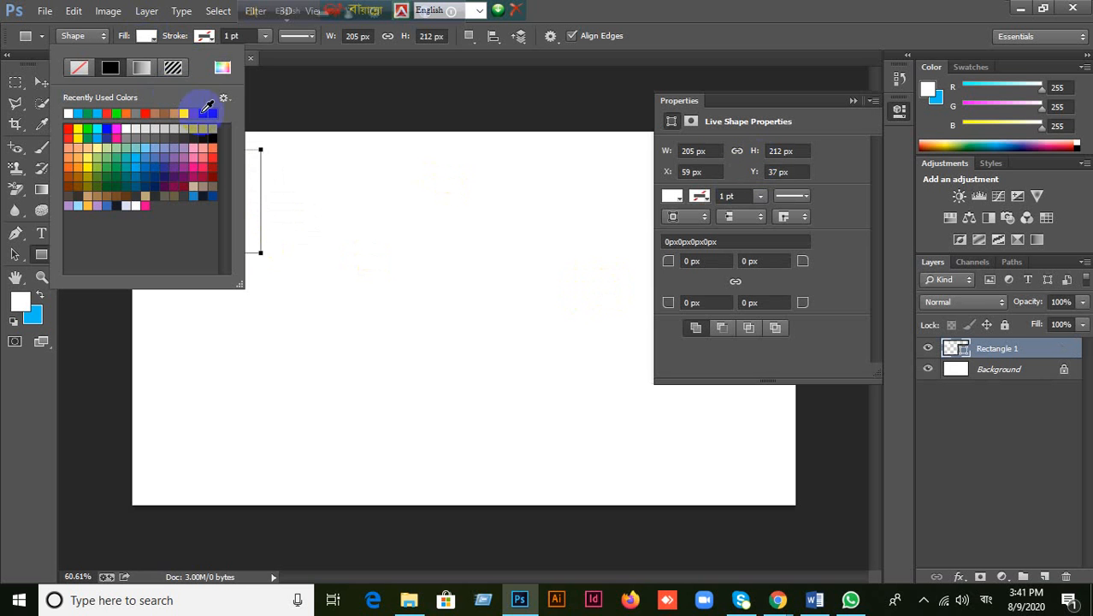
click(141, 148)
click(653, 7)
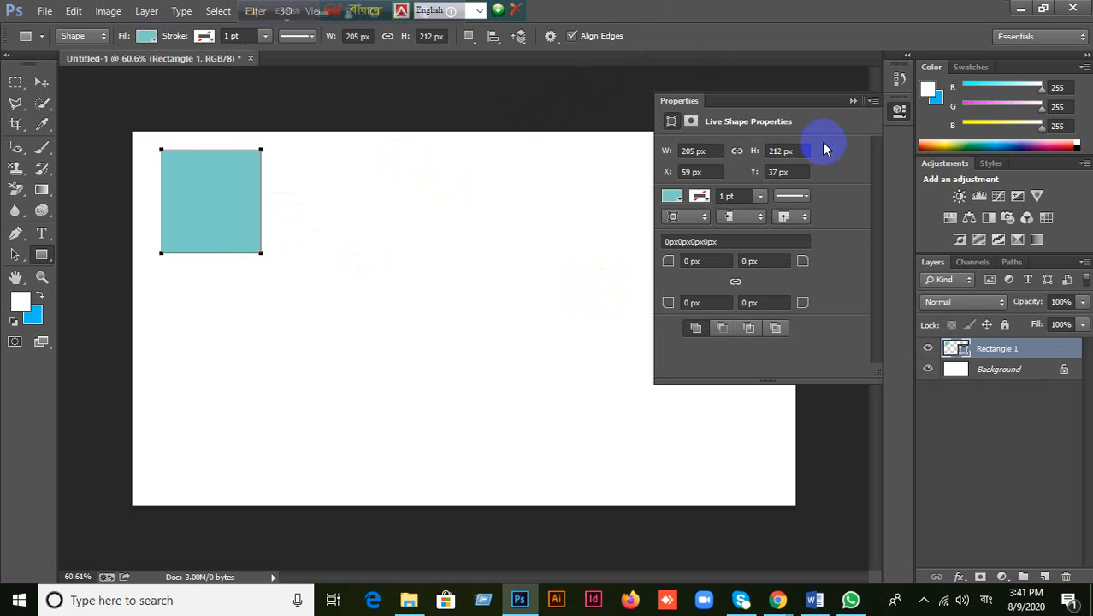
click(849, 102)
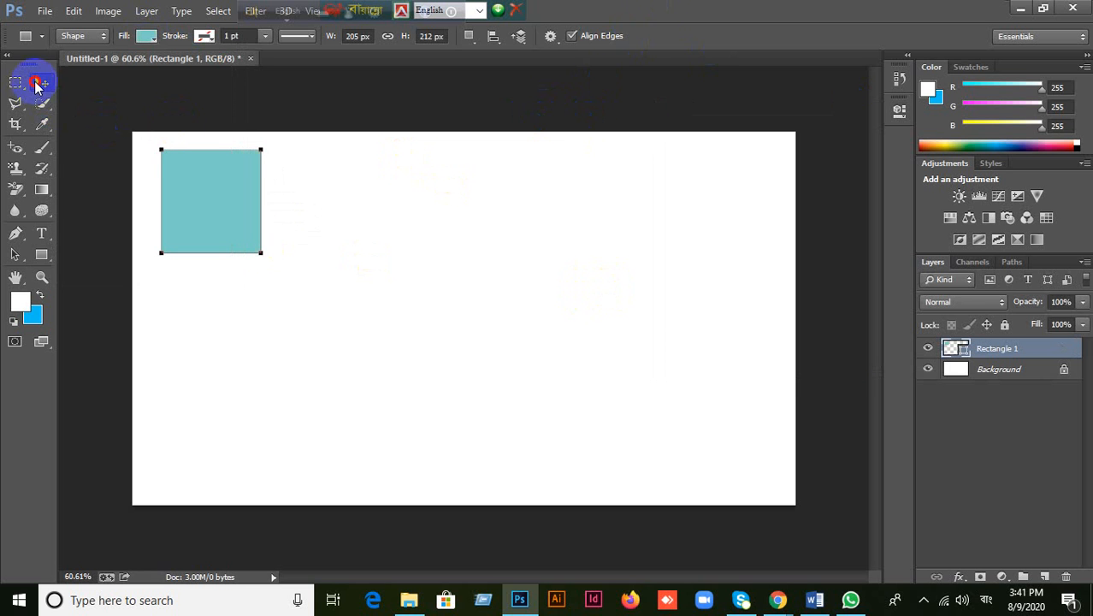
Step: Copy the teal rectangle to its right and recolour the copy to pure red, ff0000
click(41, 82)
drag(242, 205, 370, 198)
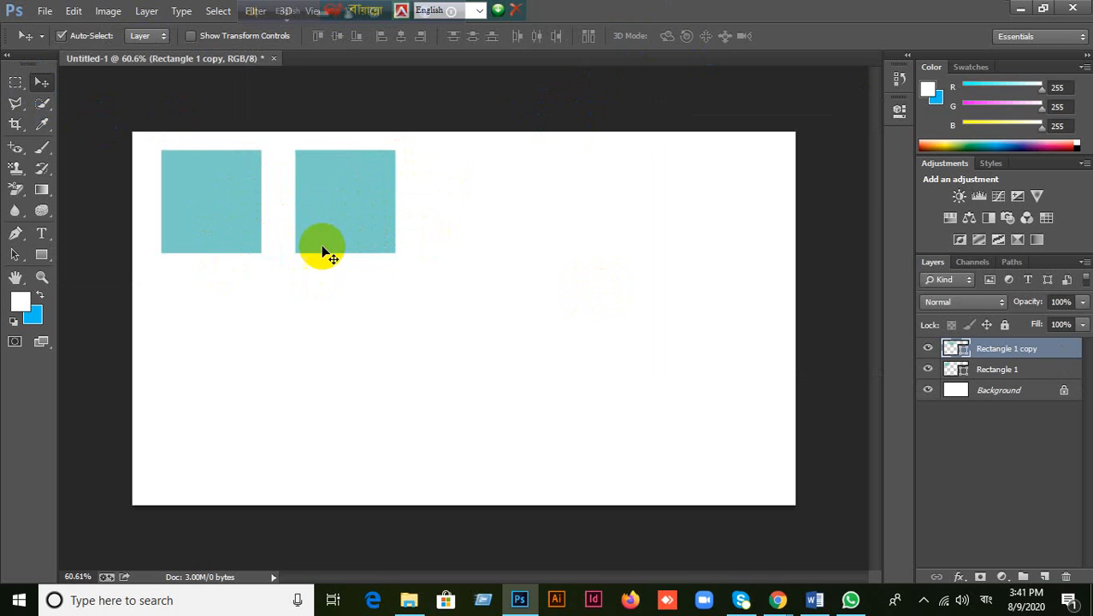
double_click(957, 348)
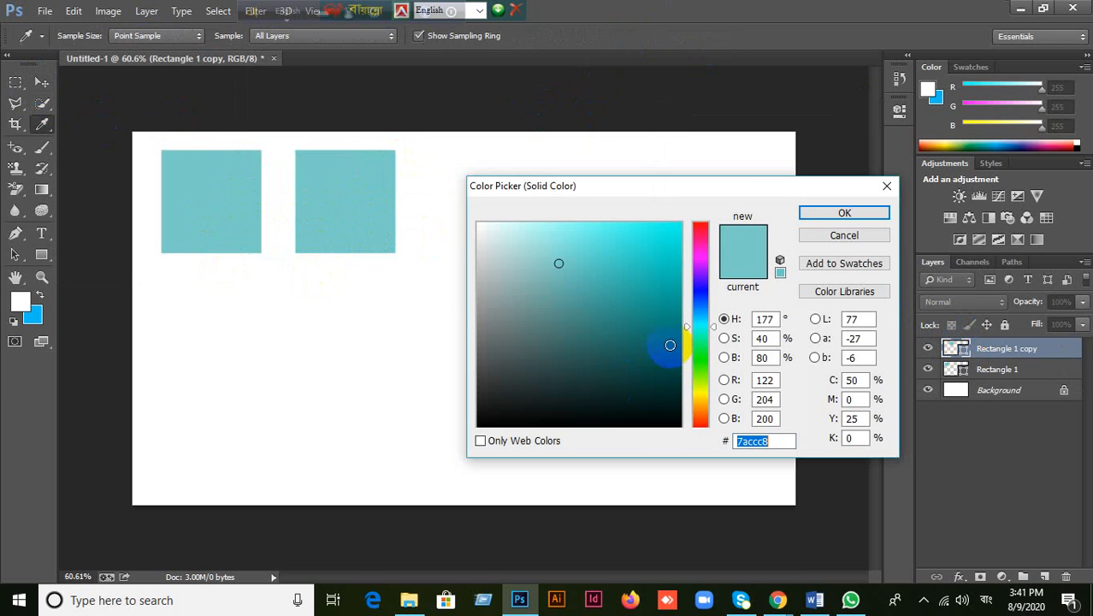
mouse_move(694, 346)
mouse_down()
mouse_move(697, 358)
mouse_move(690, 214)
mouse_up()
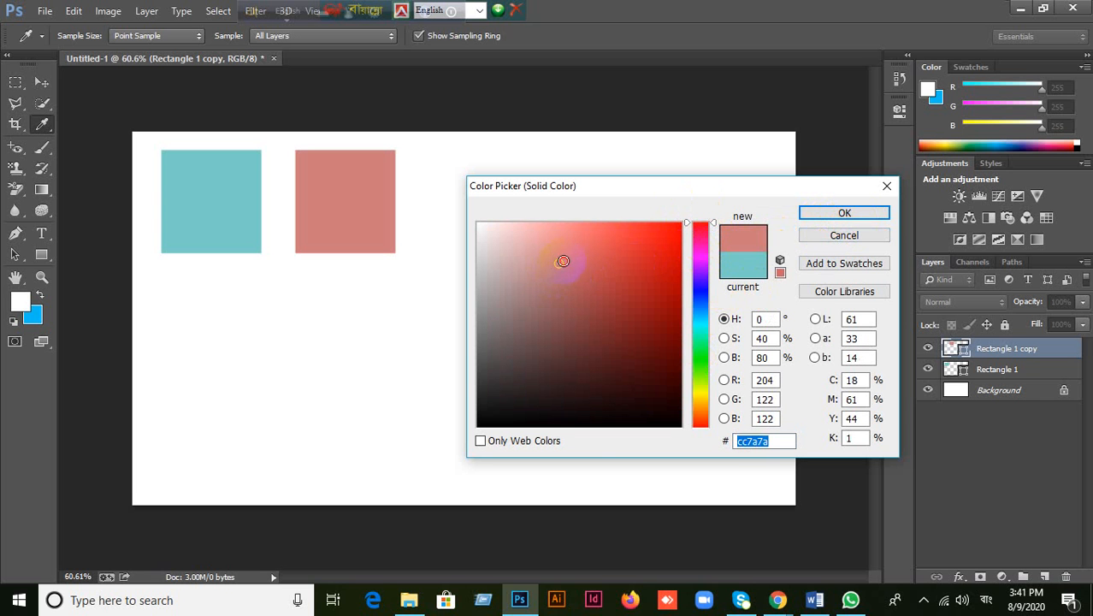
drag(563, 261, 688, 220)
click(837, 215)
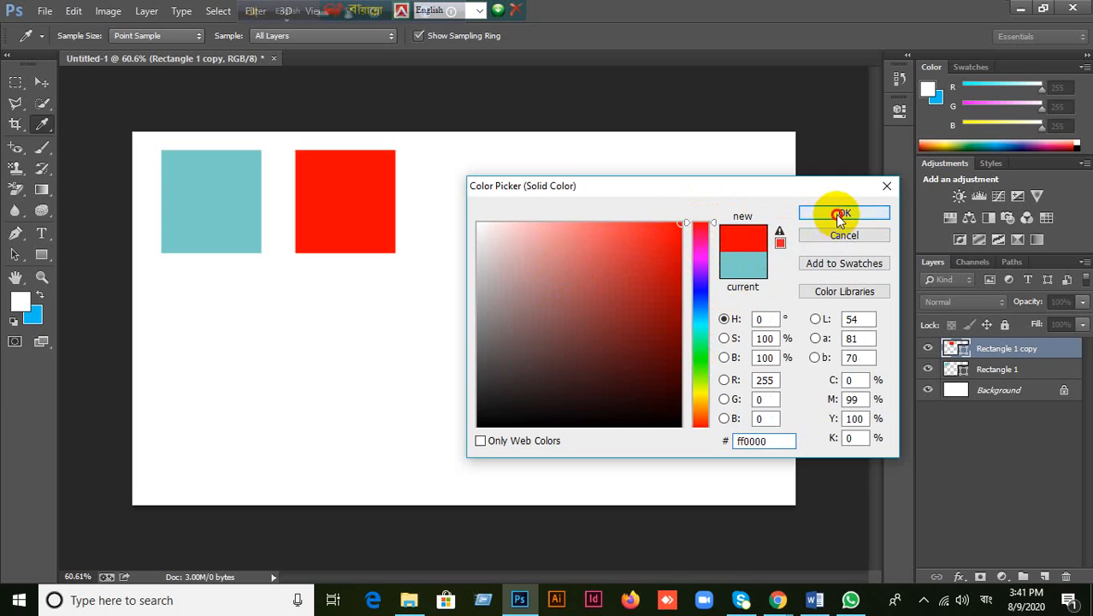
Step: Draw a red square about 181 × 181 px to the right of the red rectangle with the Rectangle tool
click(43, 254)
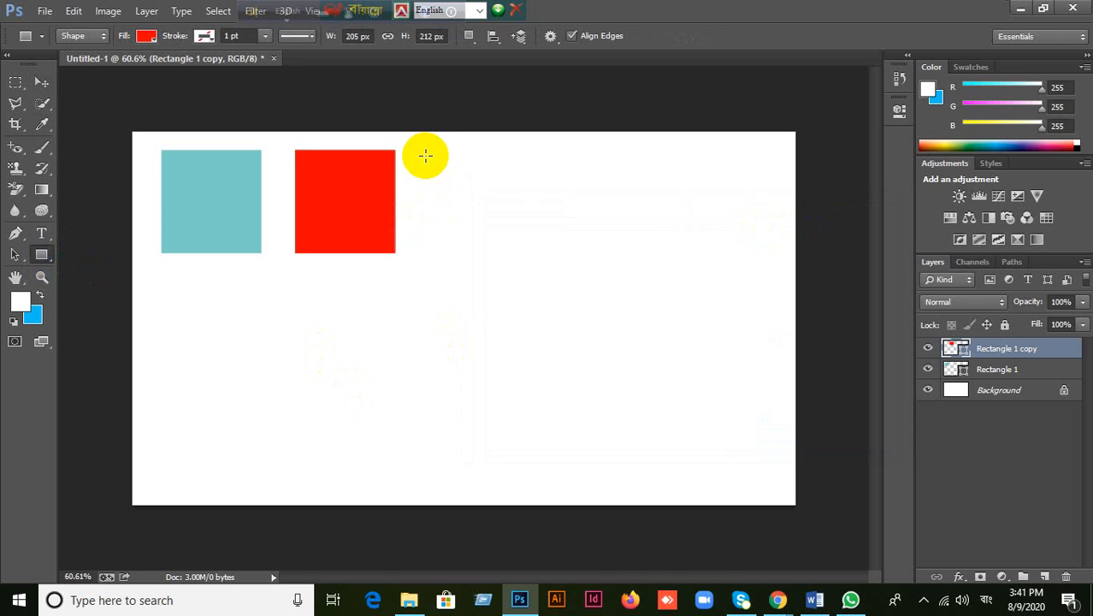
drag(430, 157, 490, 227)
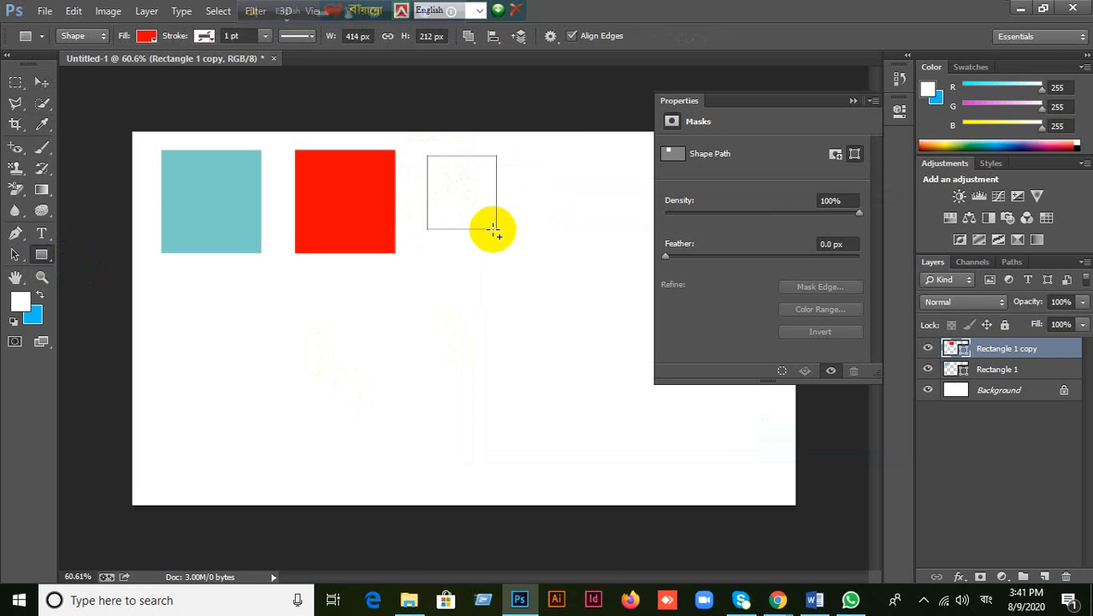
drag(438, 154, 549, 241)
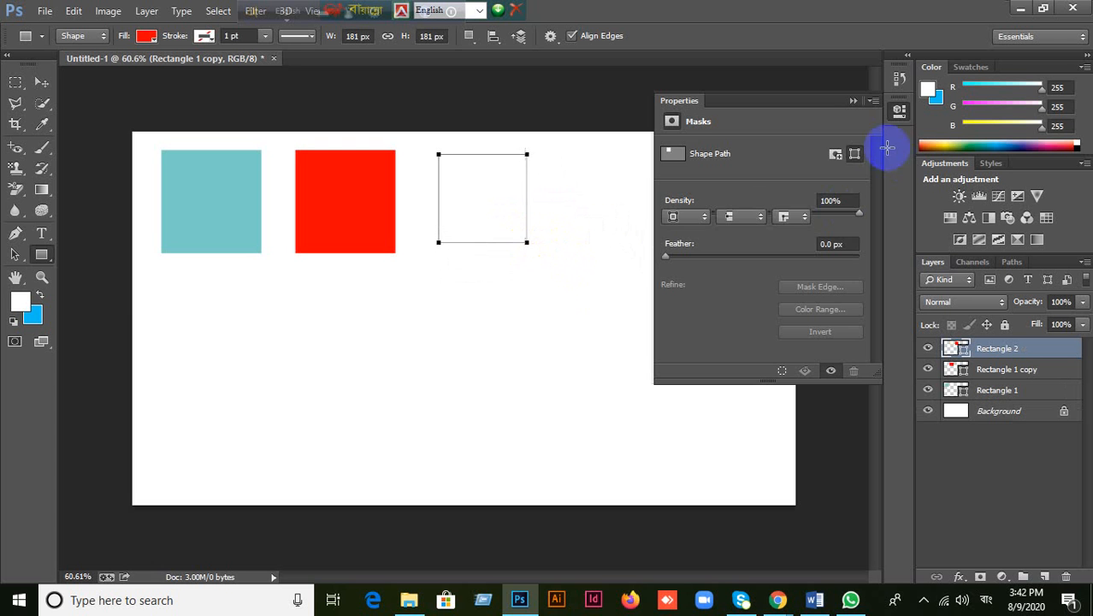
click(851, 102)
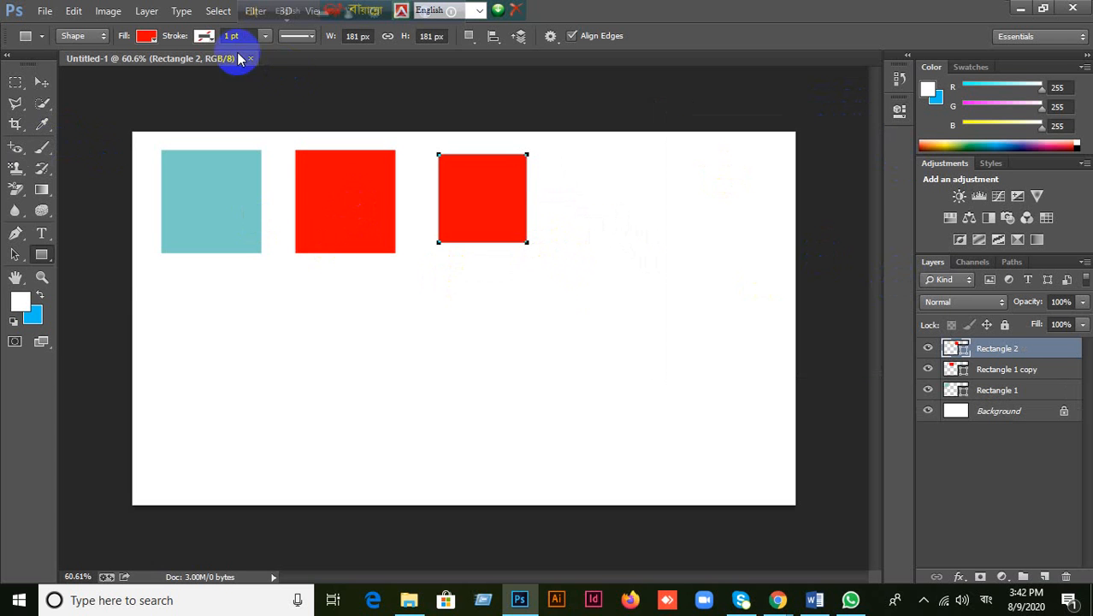
Step: Give the new red square a blue stroke of 5 pt
click(206, 36)
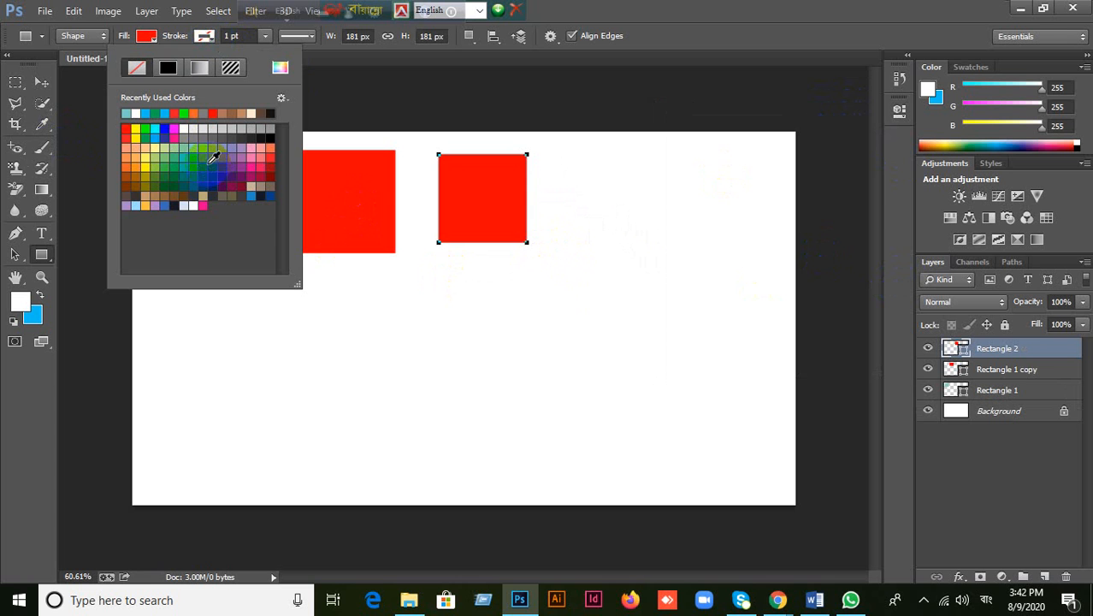
click(201, 159)
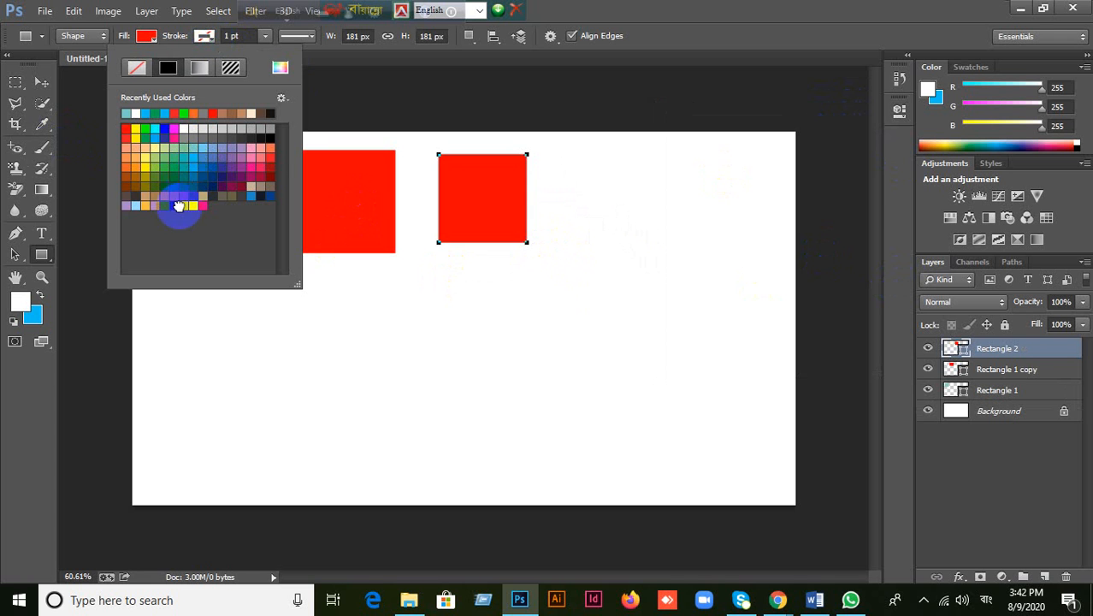
click(241, 35)
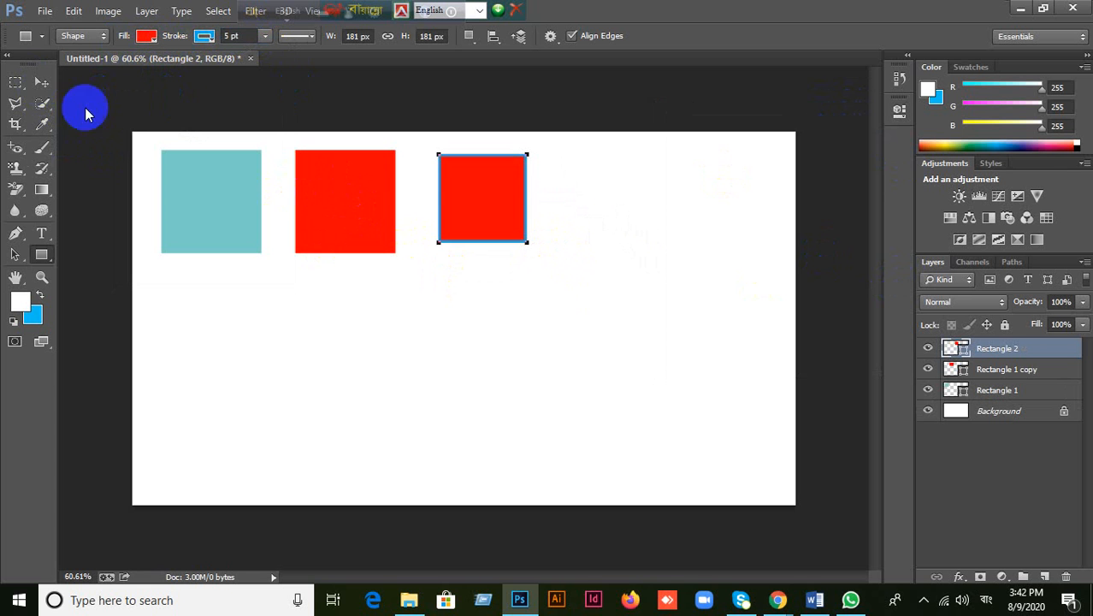
Step: Place a copy of the blue-outlined red square to its right
click(41, 82)
drag(480, 203, 593, 202)
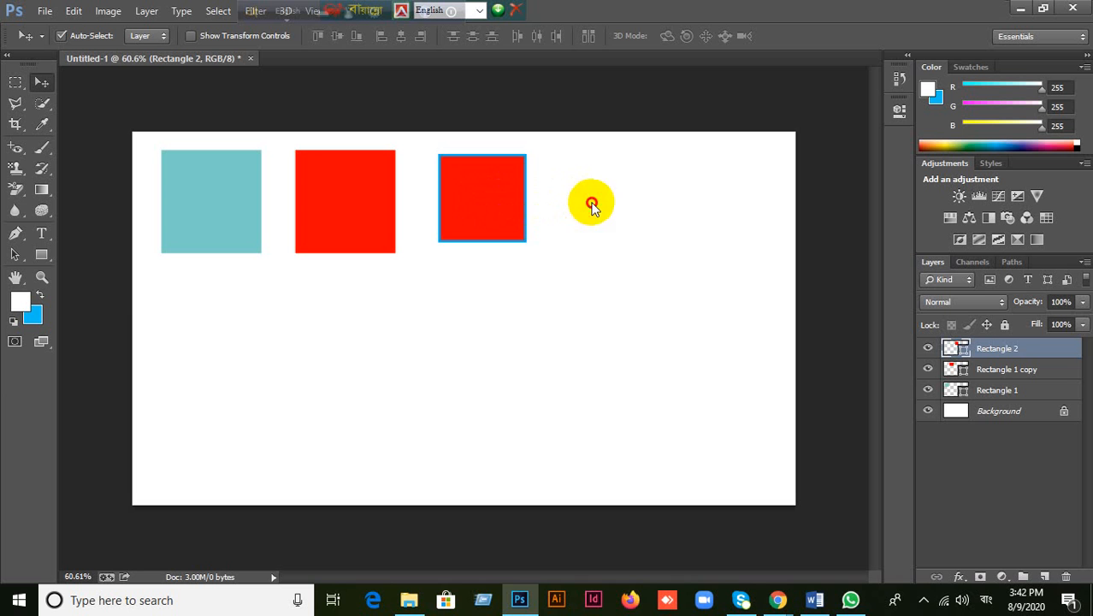
click(537, 237)
drag(490, 203, 613, 203)
Step: Set the stroke width of the copied square to 10 pt
click(41, 254)
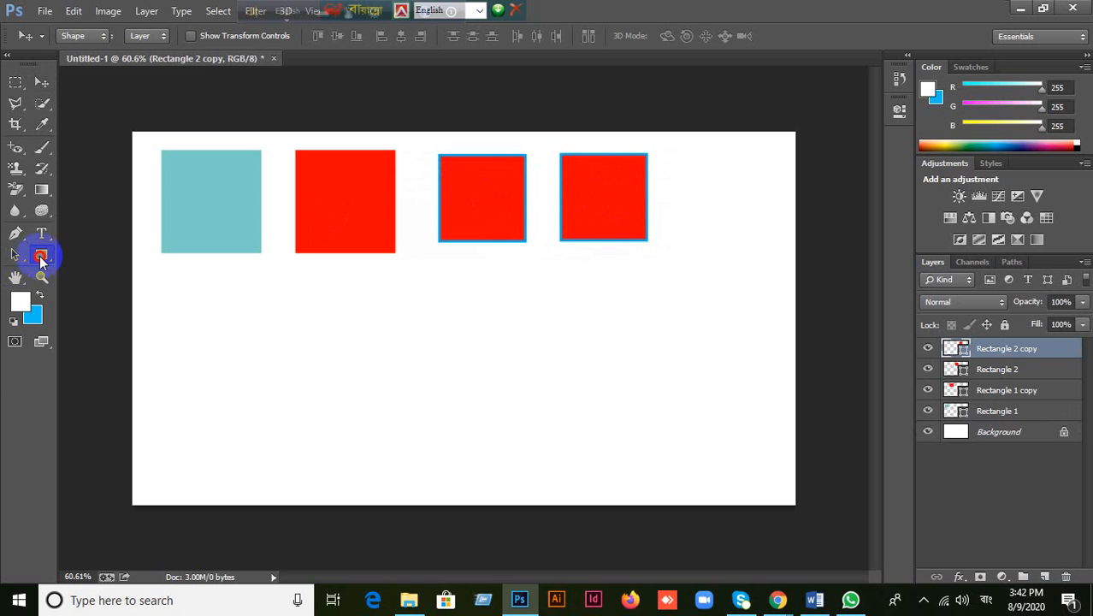
click(245, 36)
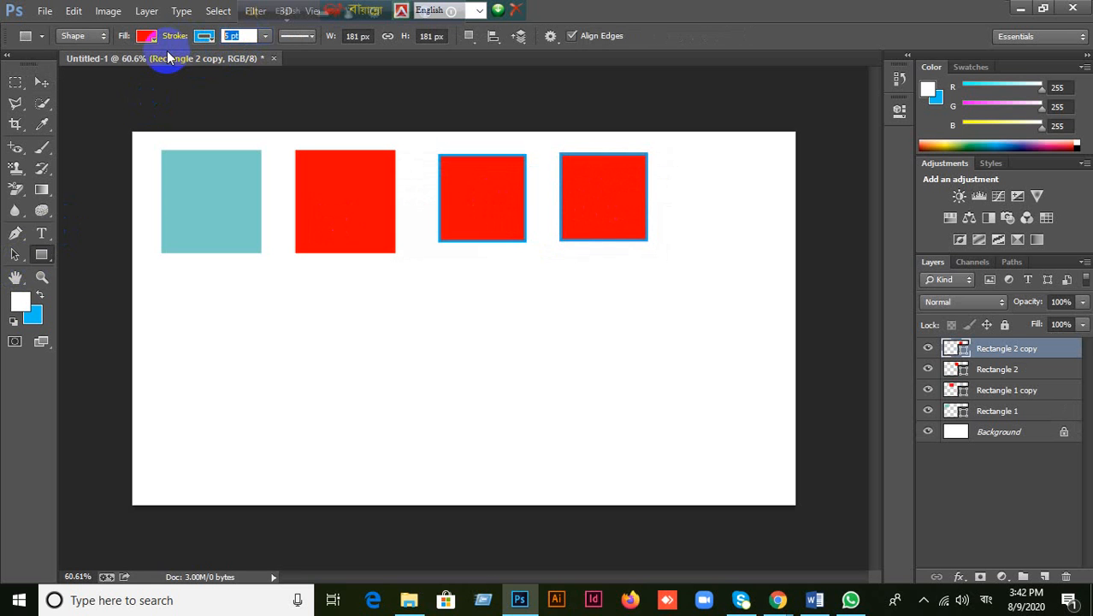
text(10)
key(Return)
click(40, 79)
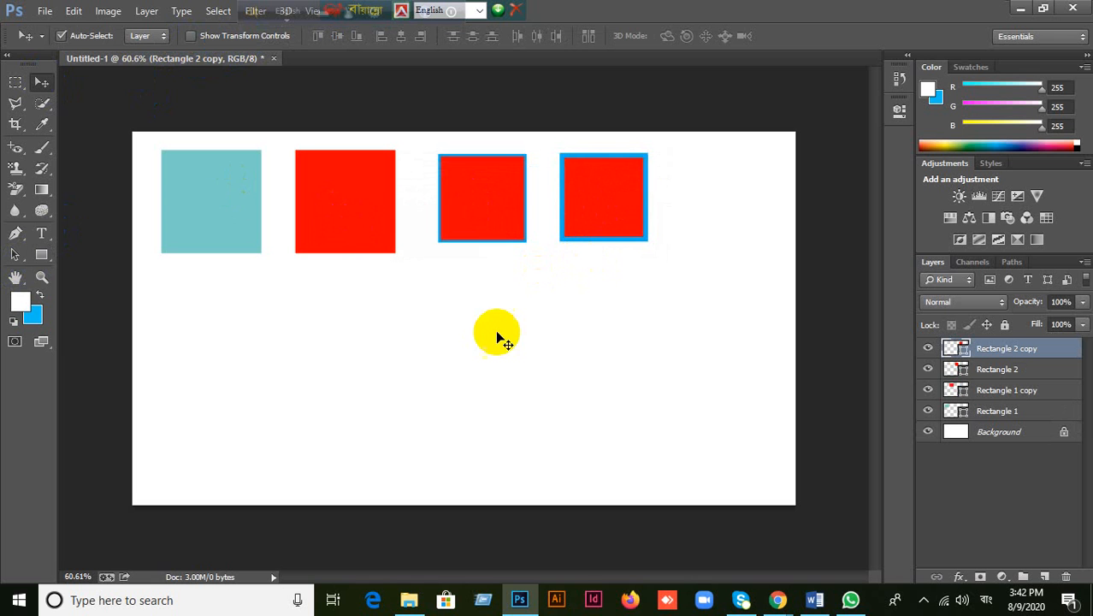
Step: Draw a rounded rectangle about 270 × 177 px with a 10 px radius below the teal rectangle
click(41, 254)
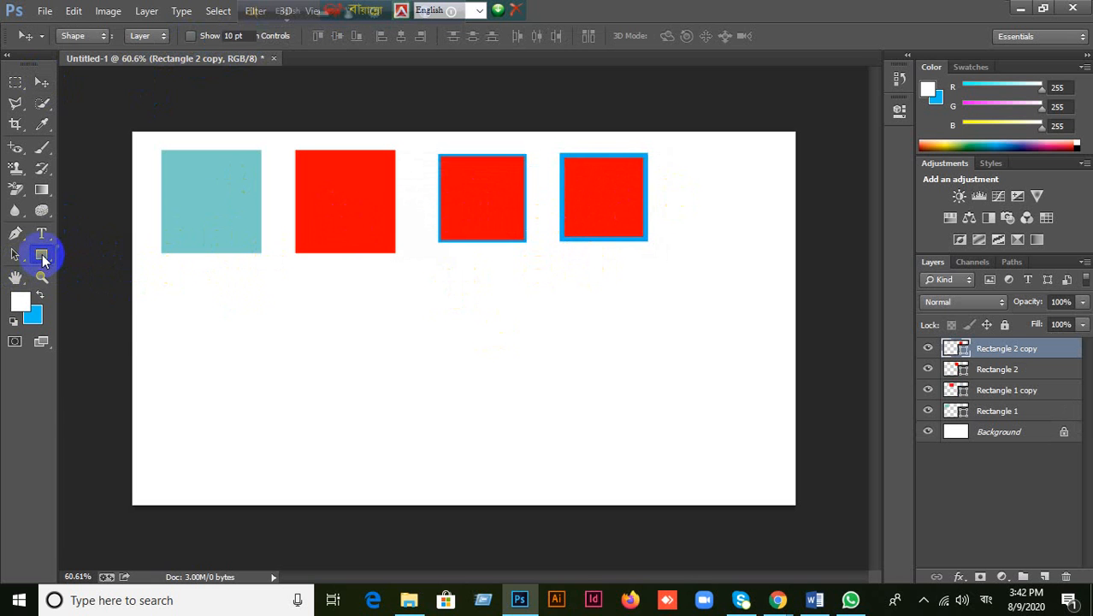
click(95, 268)
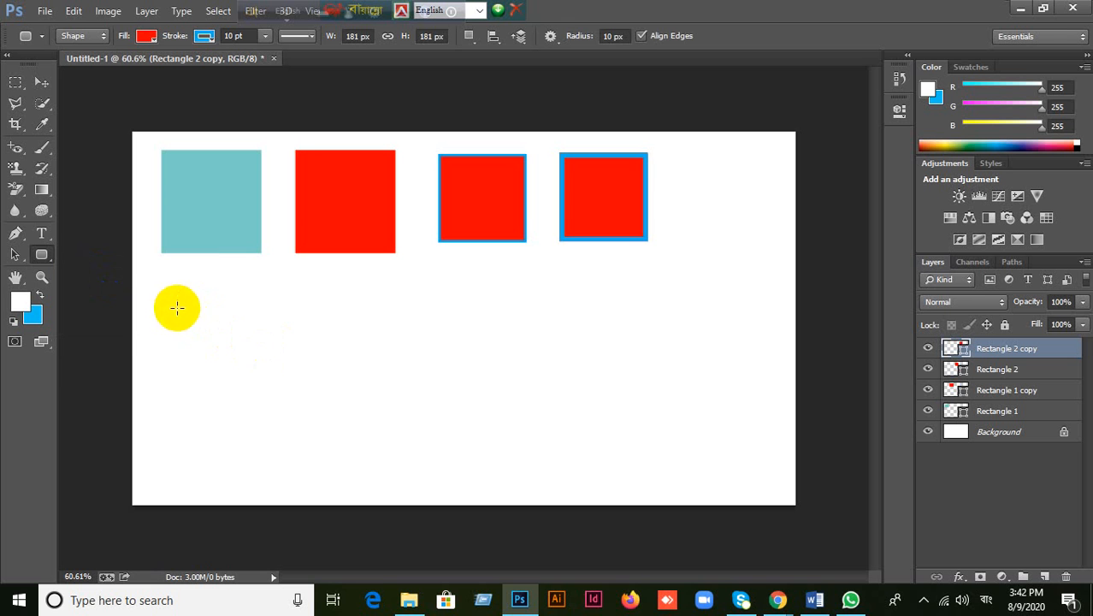
mouse_move(177, 299)
mouse_down()
mouse_move(295, 376)
mouse_move(268, 373)
mouse_move(282, 377)
mouse_up()
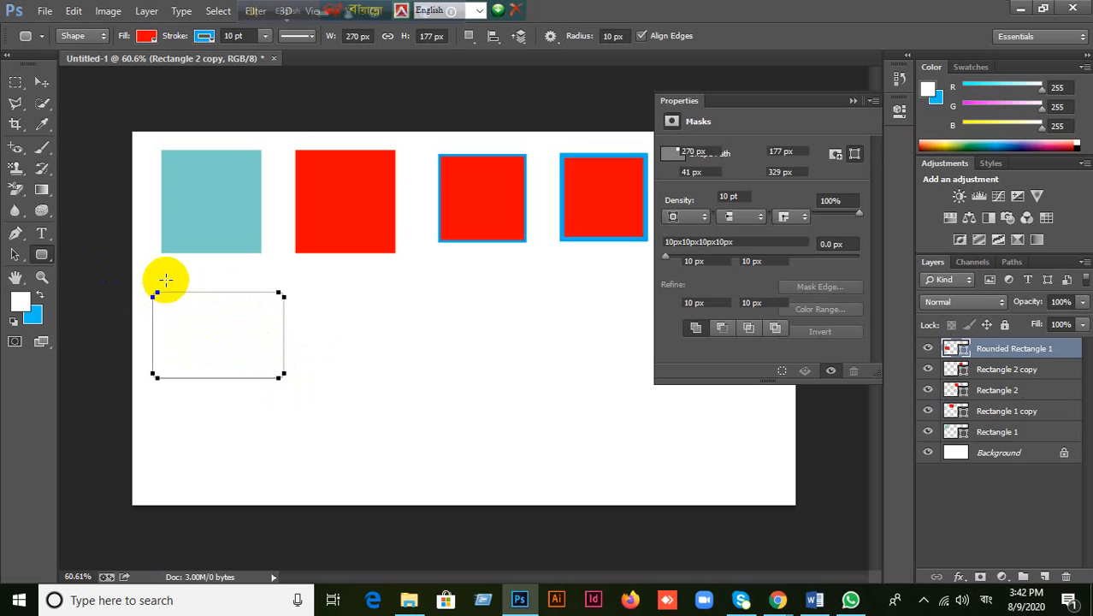
Step: Remove the stroke from the rounded rectangle and collapse its shape properties
click(205, 38)
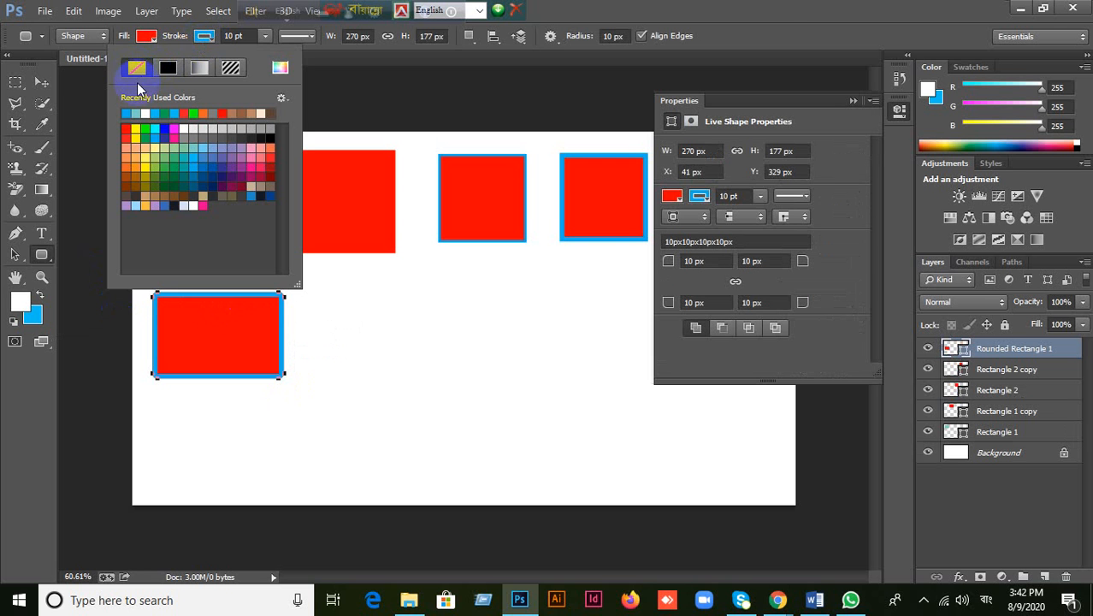
click(136, 68)
click(756, 9)
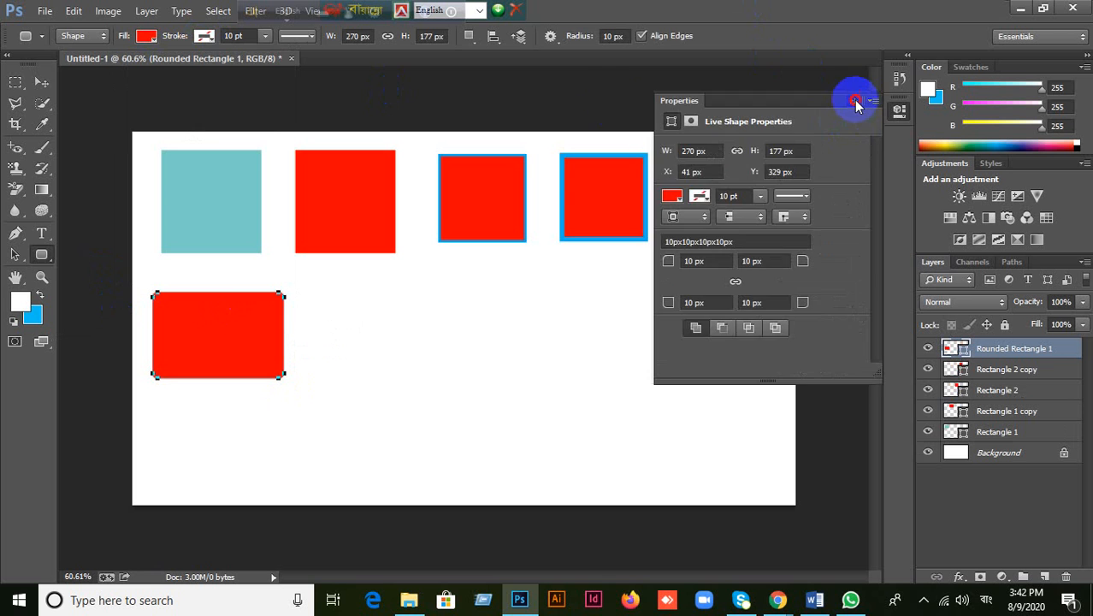
click(856, 101)
click(41, 82)
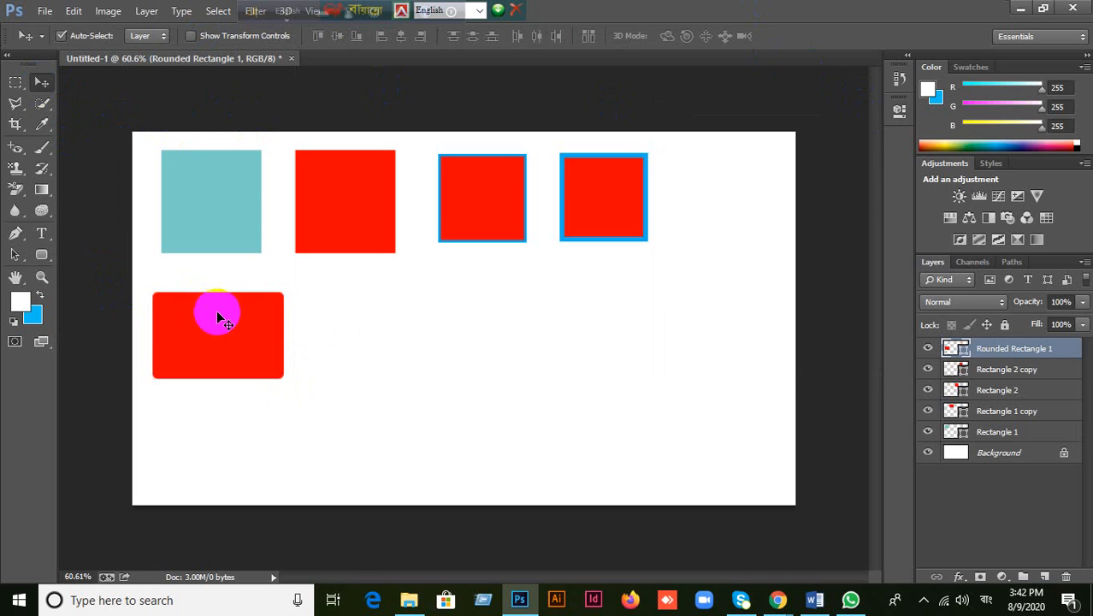
Step: Draw a rounded square about 219 px wide beside the red rounded rectangle and set its top-left corner radius alone to 20 px
click(41, 254)
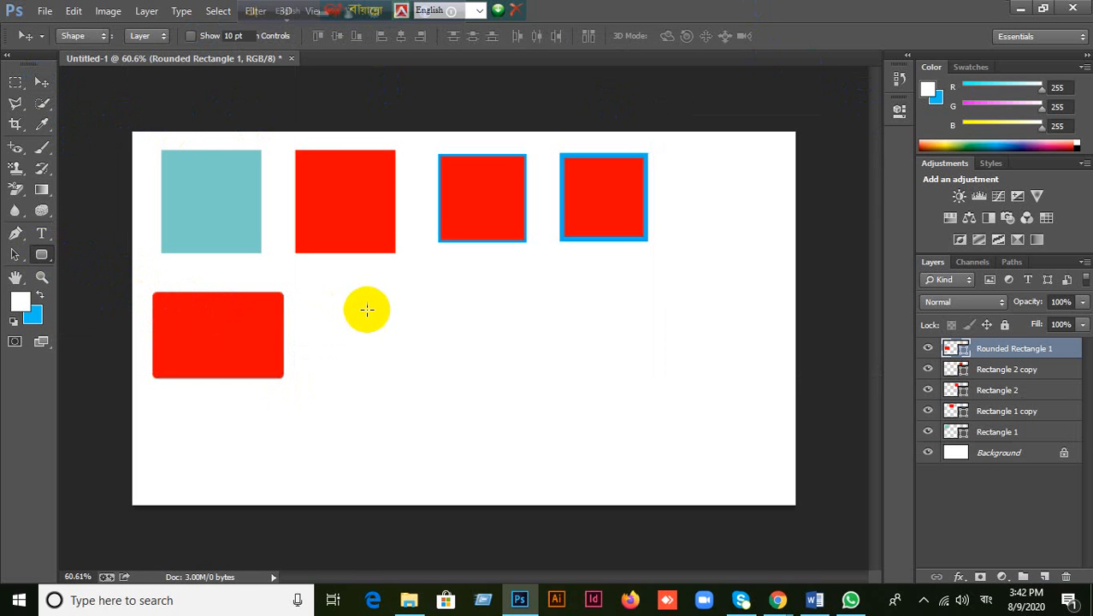
drag(320, 291, 452, 401)
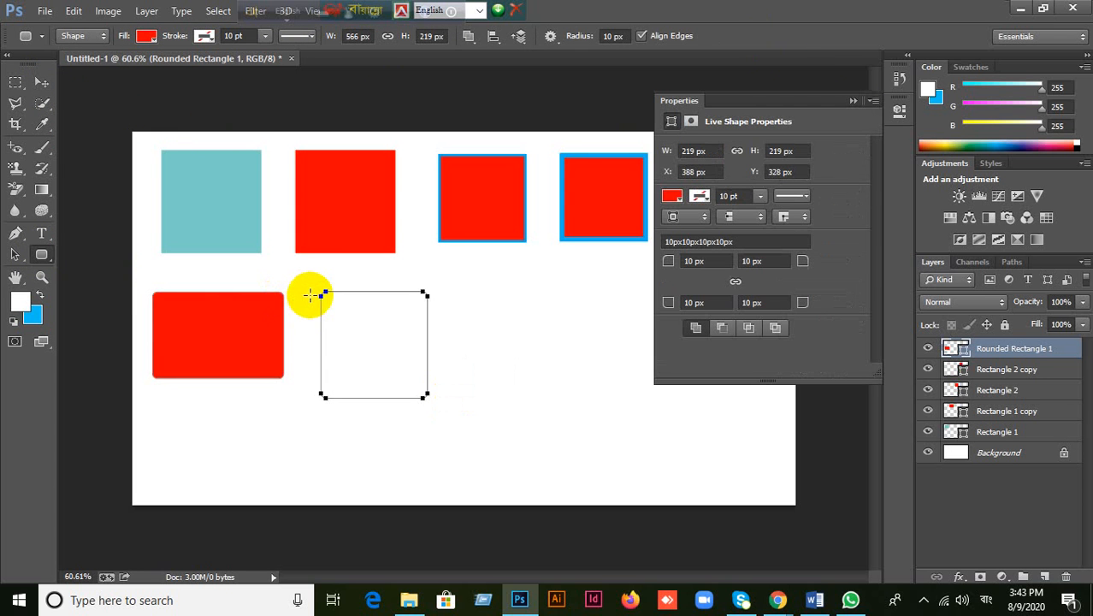
click(692, 260)
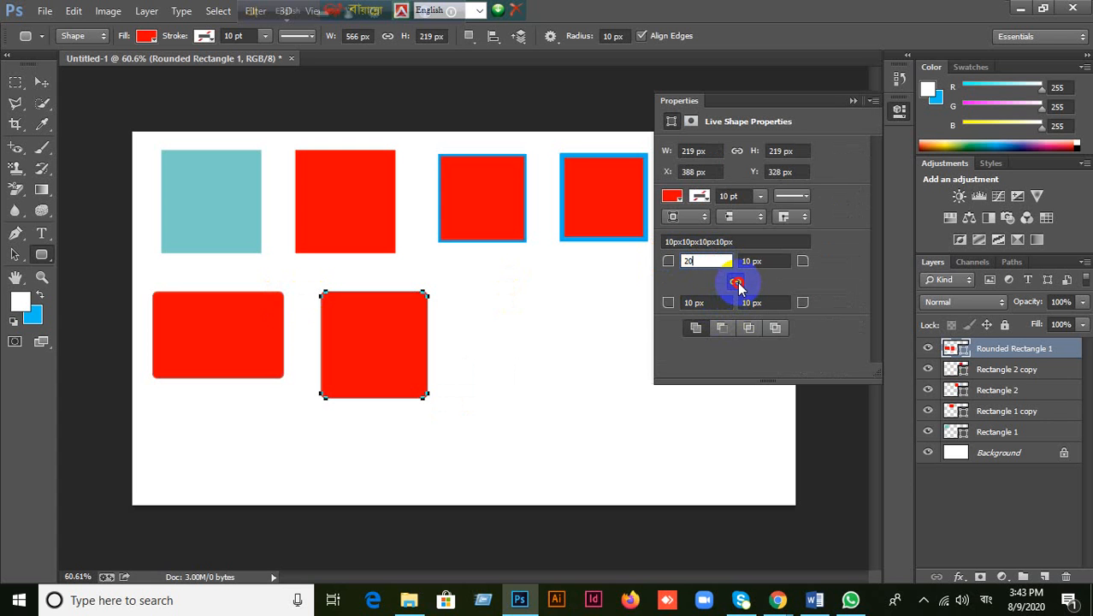
click(767, 260)
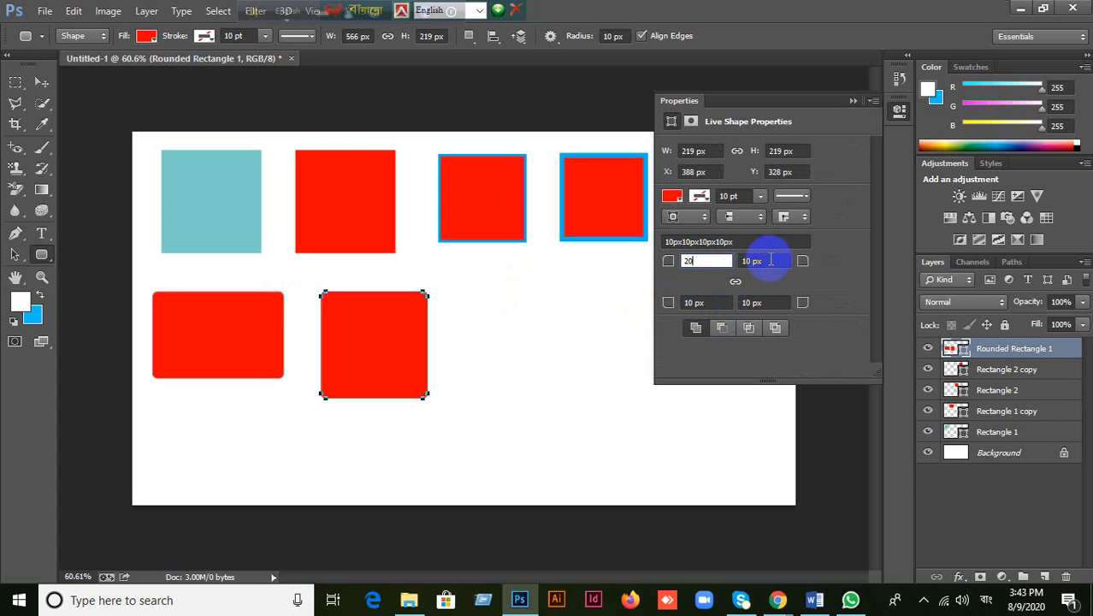
click(705, 262)
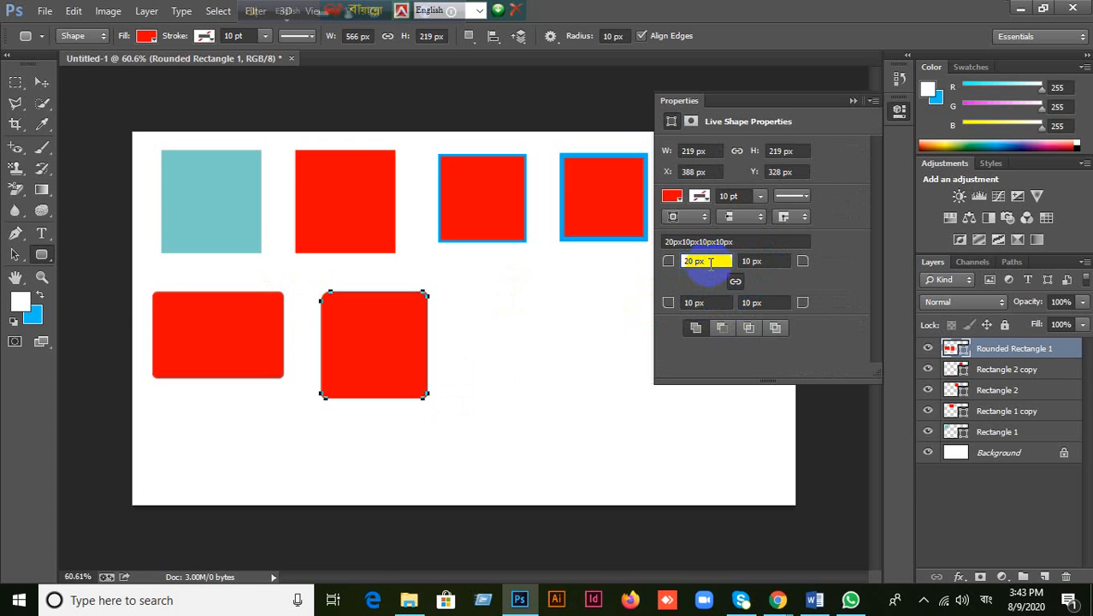
click(427, 317)
Step: Try moving the new rounded square, and undo back to the single rounded rectangle without a stroke
click(42, 81)
click(325, 316)
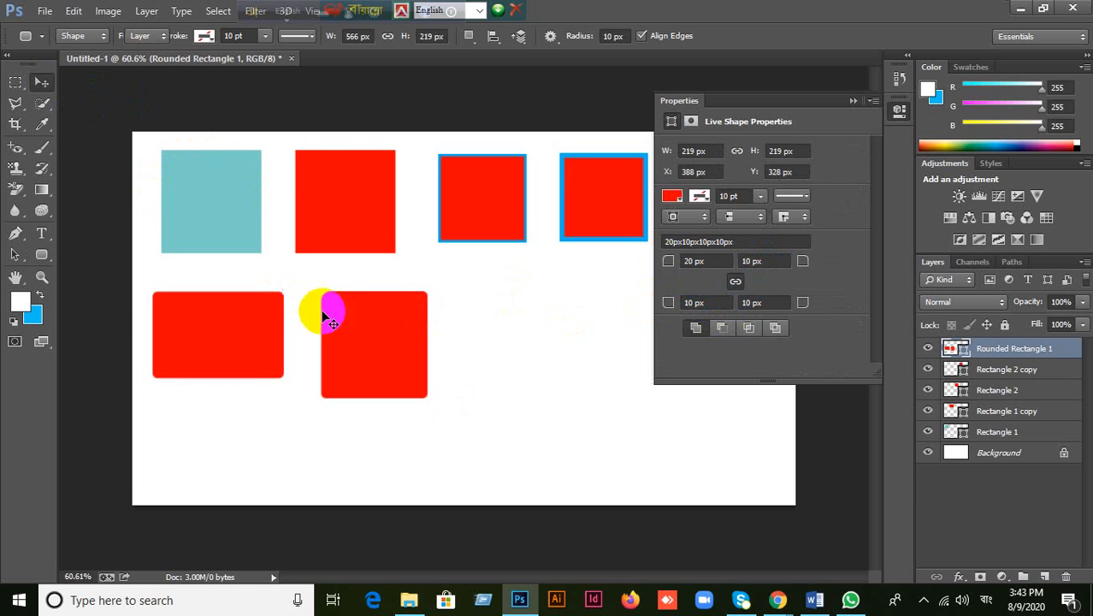
drag(371, 337, 377, 331)
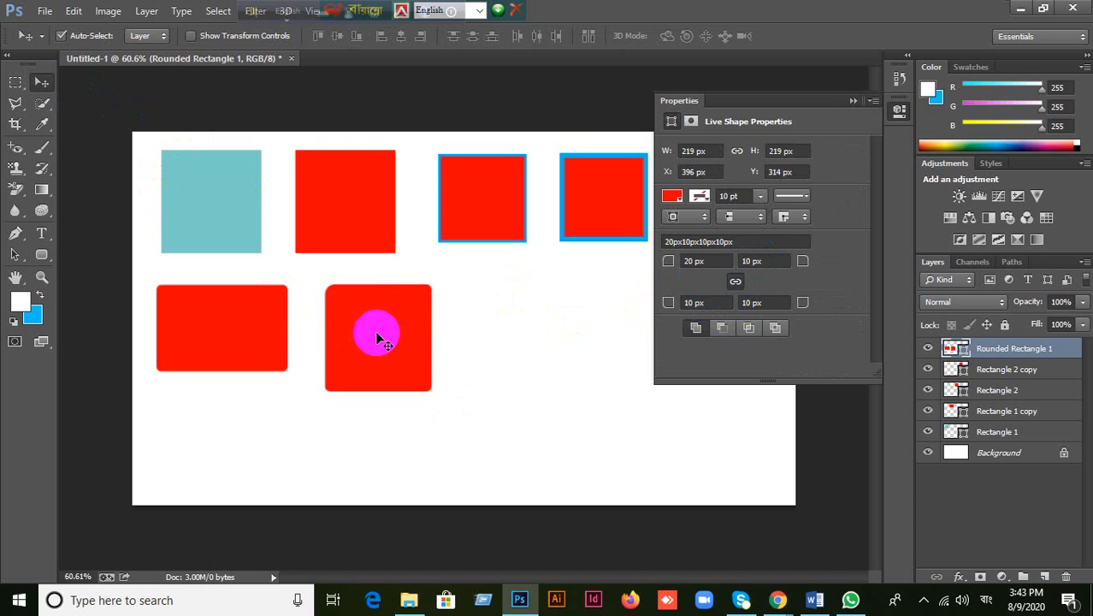
key(ctrl+alt+z)
key(ctrl+alt+z)
key(ctrl+alt+z)
key(ctrl+alt+z)
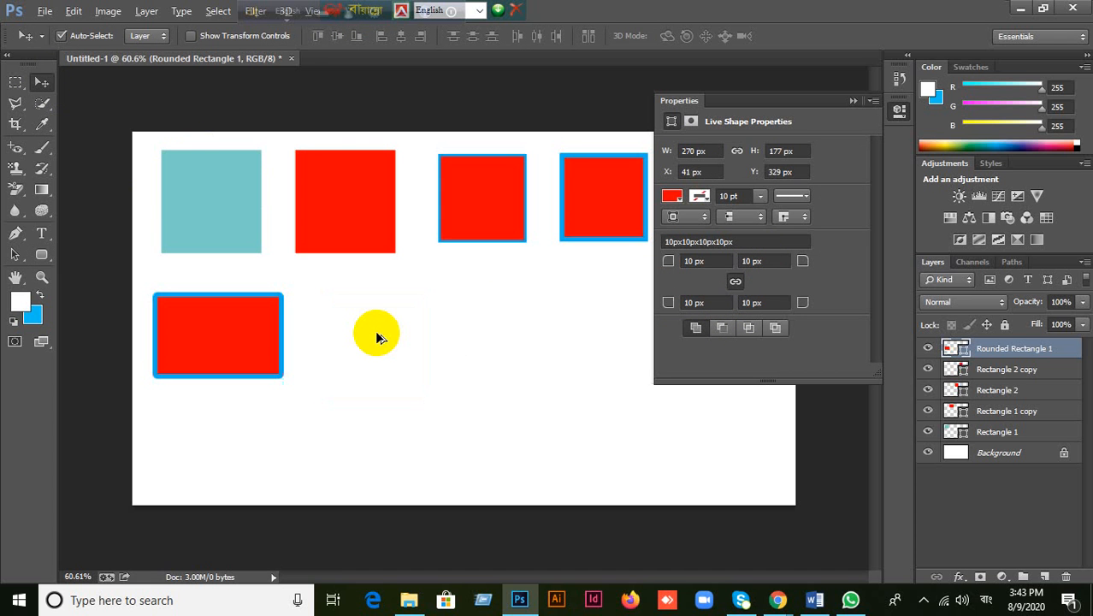
key(ctrl+alt+z)
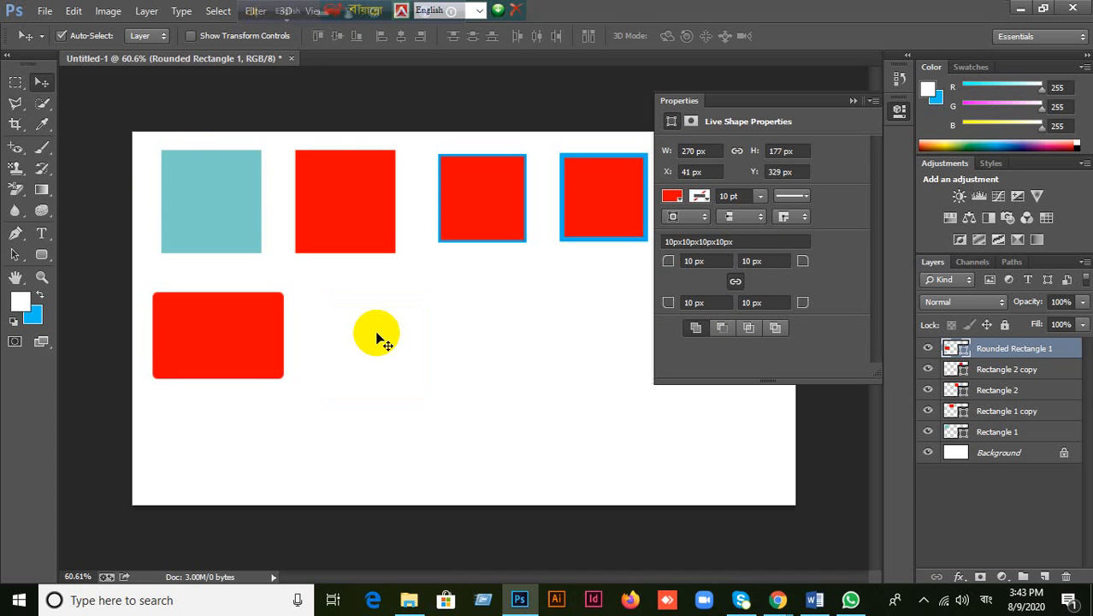
Step: Draw a rounded rectangle about 215 × 191 px beside the first one and set all its corner radii to 20 px
click(41, 253)
drag(339, 294, 441, 385)
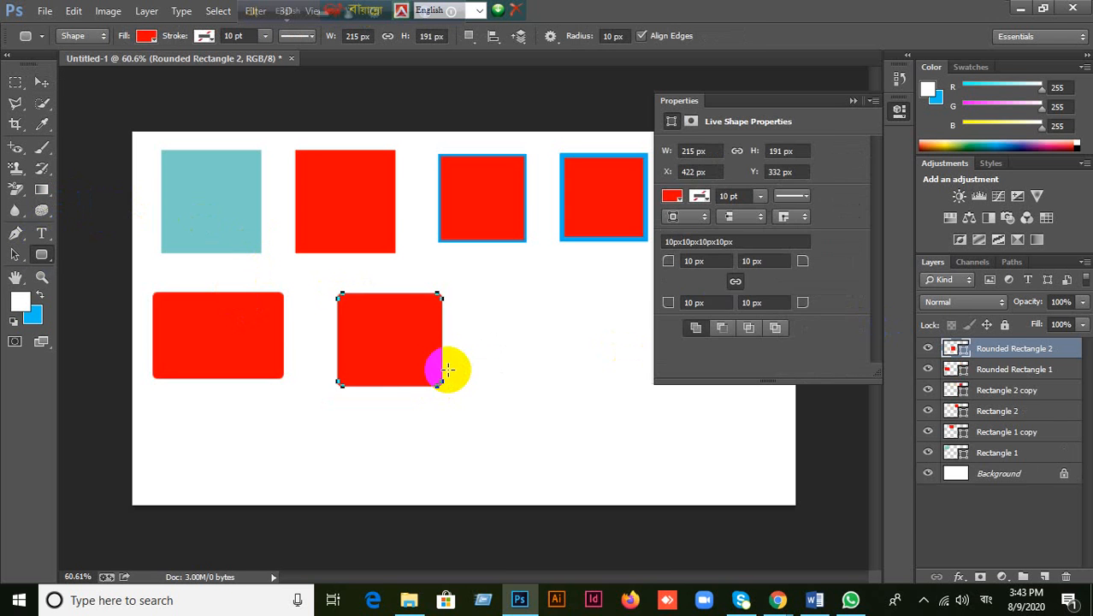
click(719, 266)
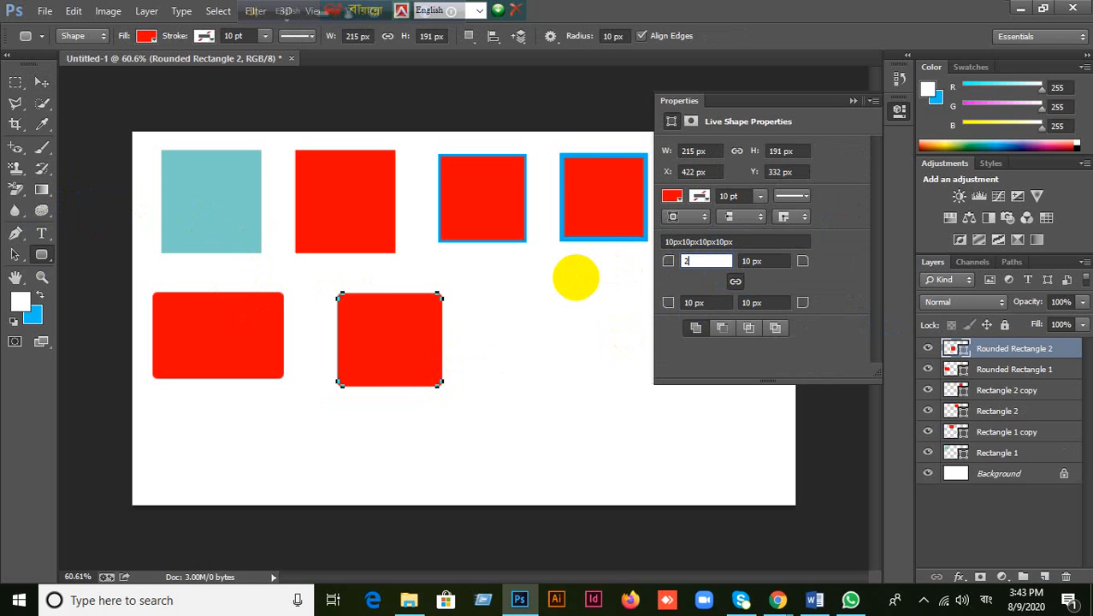
key(Return)
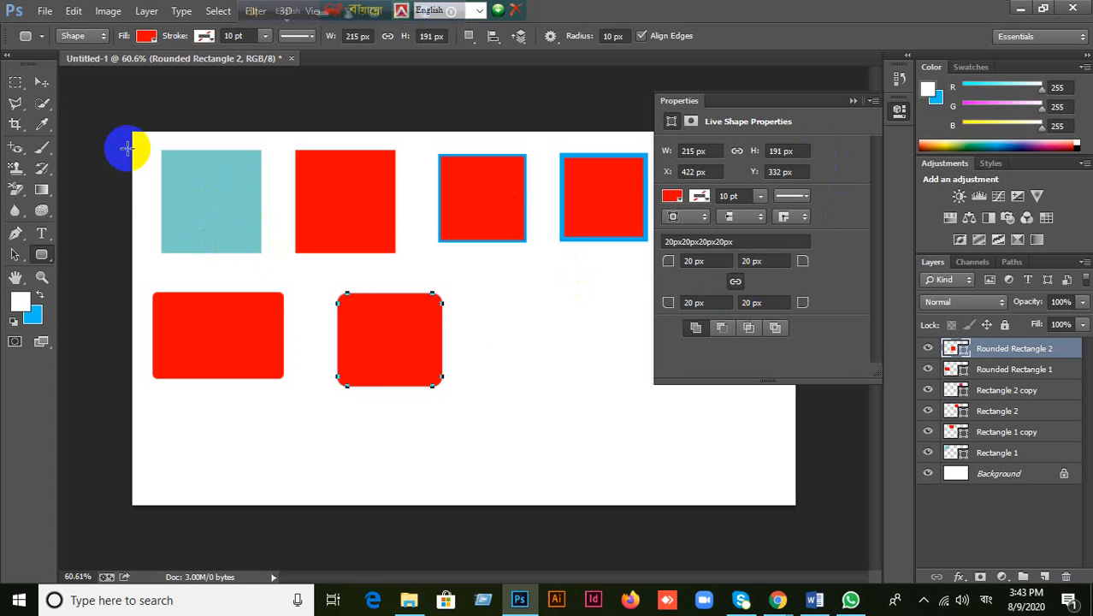
click(41, 82)
Step: Draw a third rounded shape about 196 × 196 px at the end of the lower row and set all its corner radii to 40 px
click(42, 254)
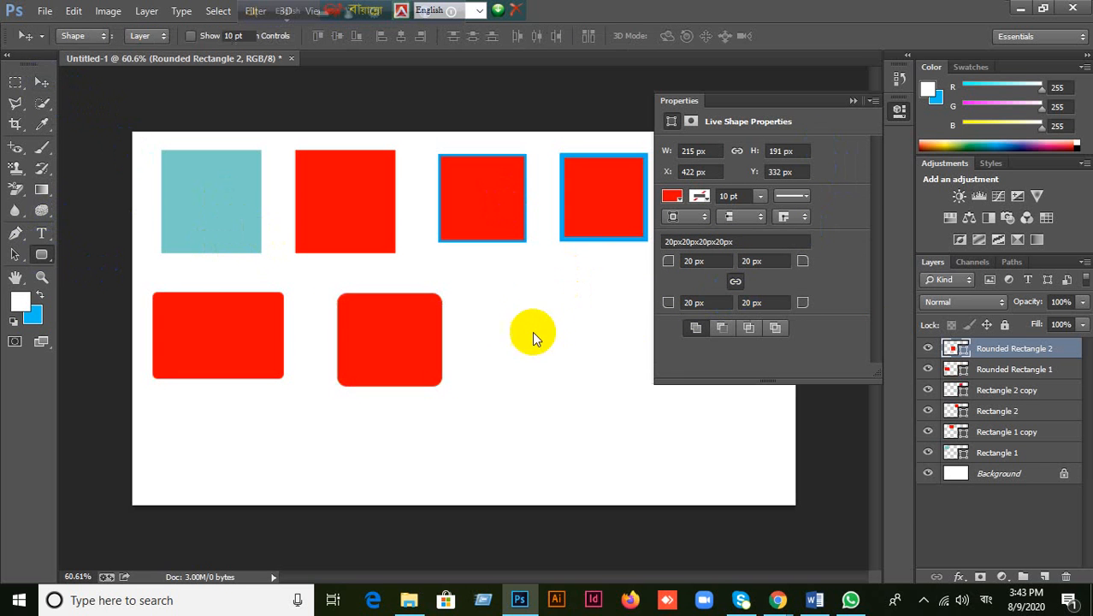
drag(485, 298, 598, 387)
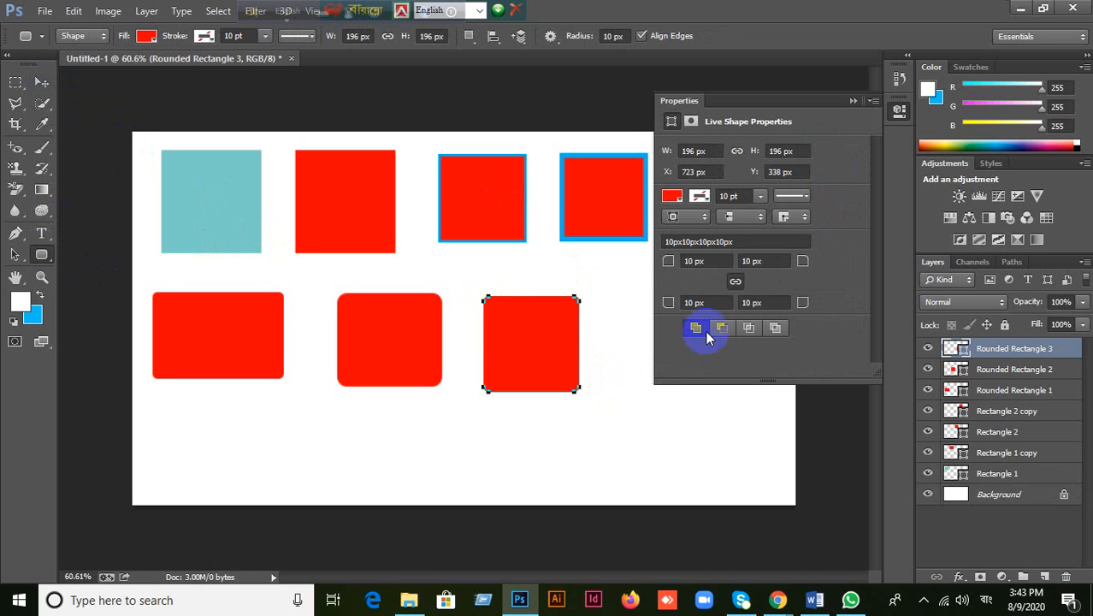
click(706, 260)
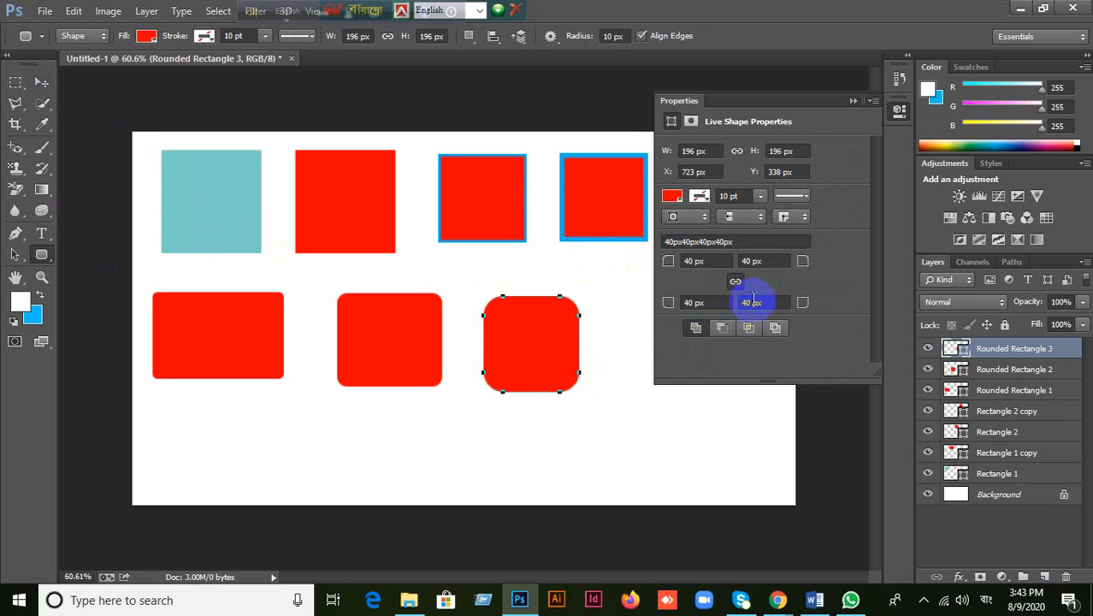
Step: Unlink the third shape's corner radii and set top-left and bottom-right to 50 px, top-right and bottom-left to 20 px
click(694, 261)
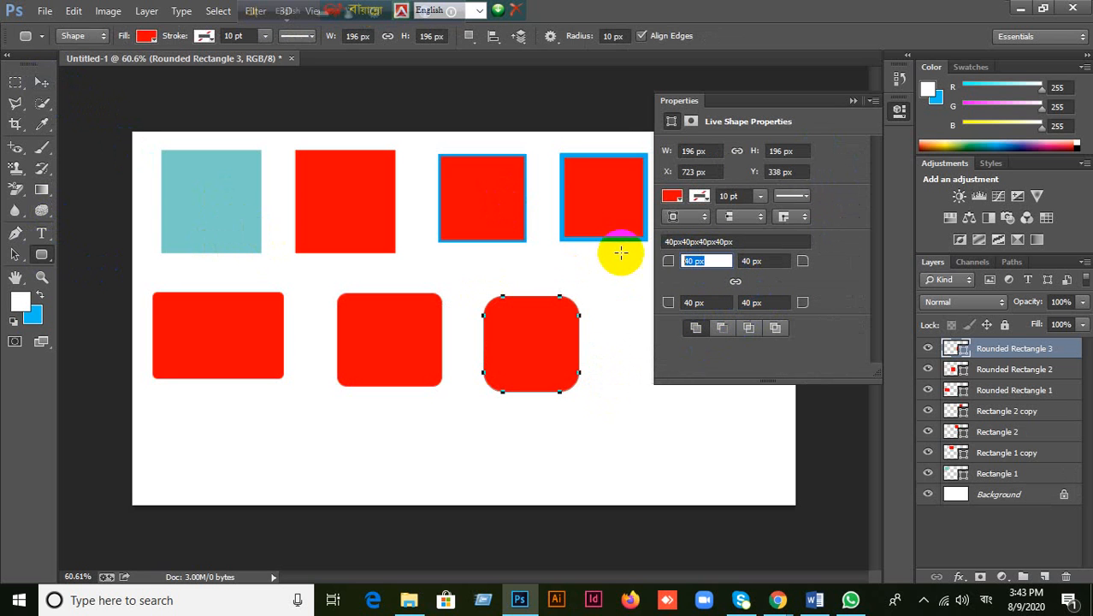
click(693, 302)
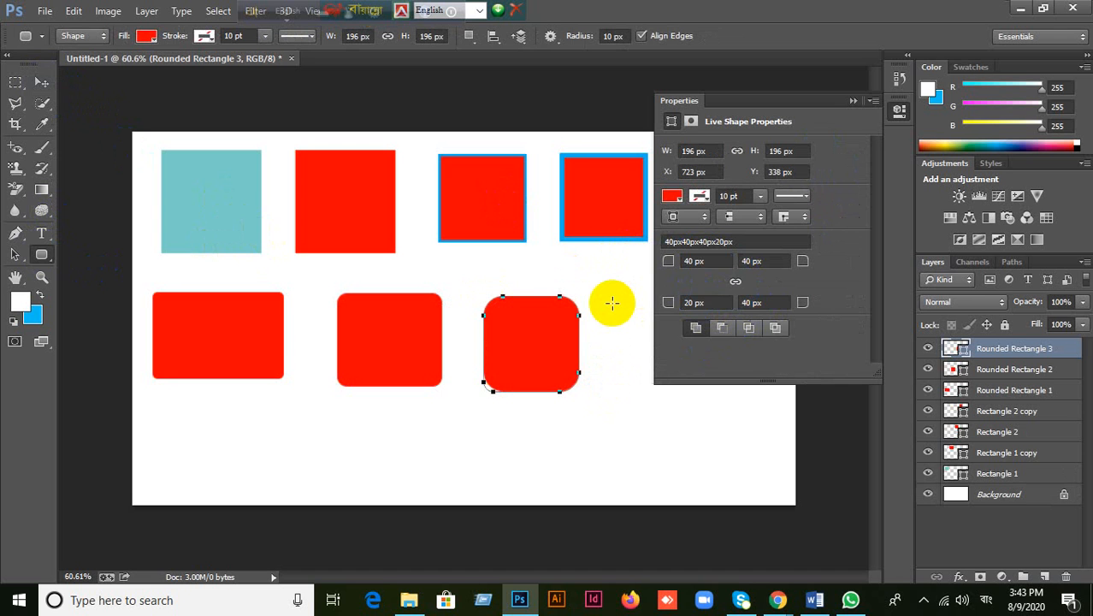
click(753, 261)
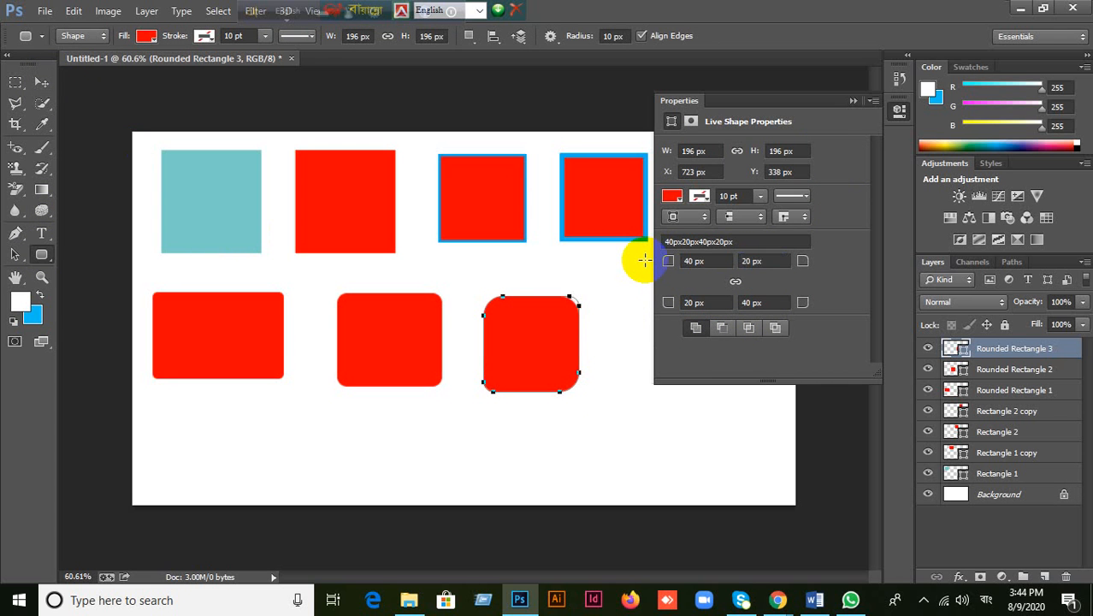
click(701, 263)
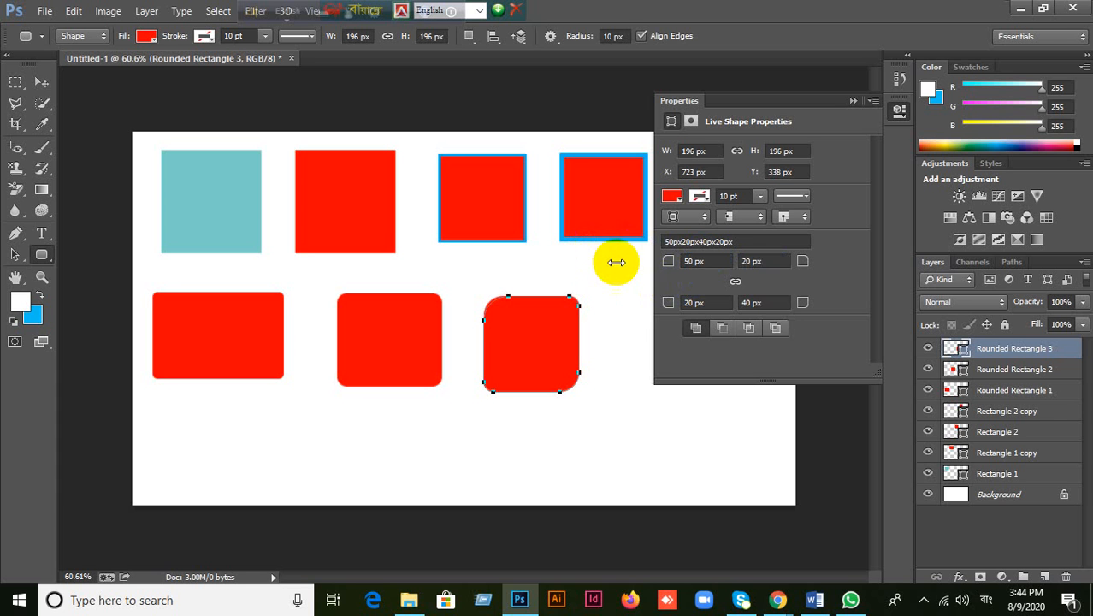
click(769, 303)
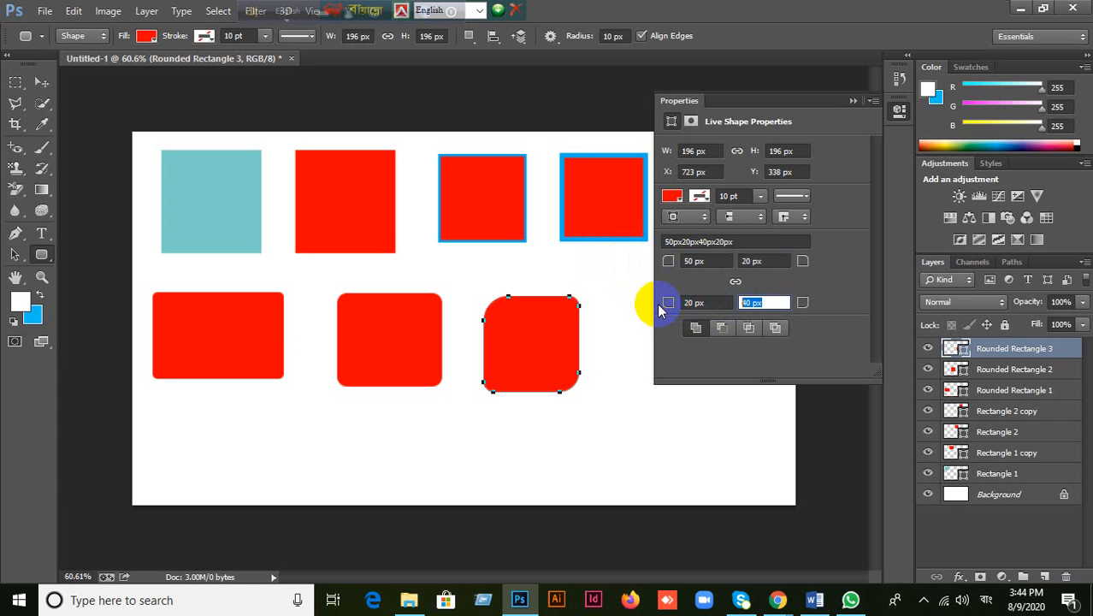
click(690, 301)
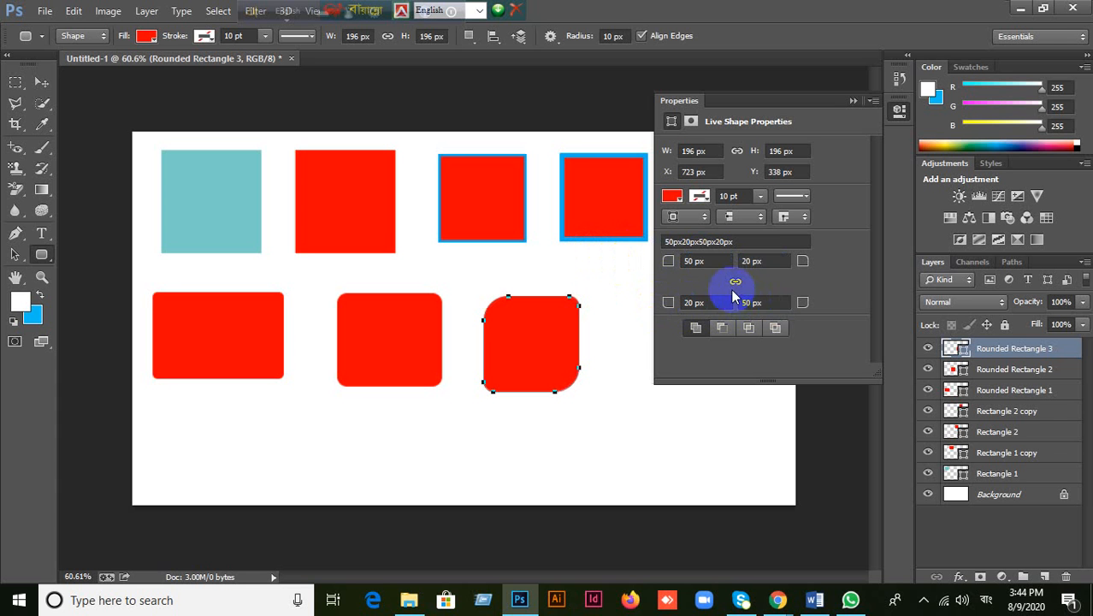
Step: Shift the unevenly rounded shape slightly, then try moving the middle rounded rectangle over it and undo that move
click(41, 82)
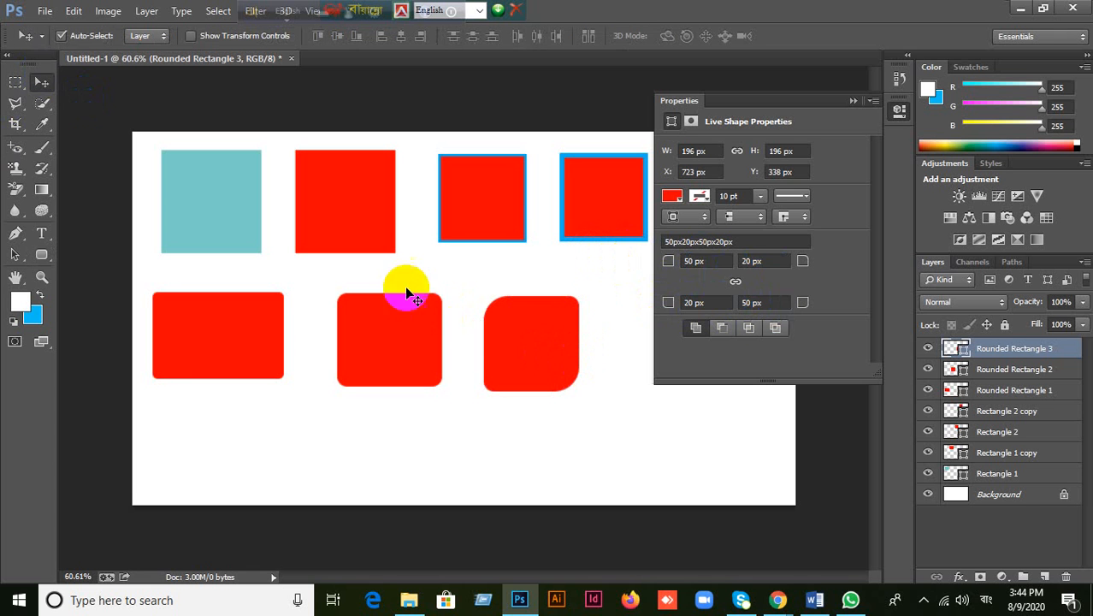
drag(548, 354, 542, 349)
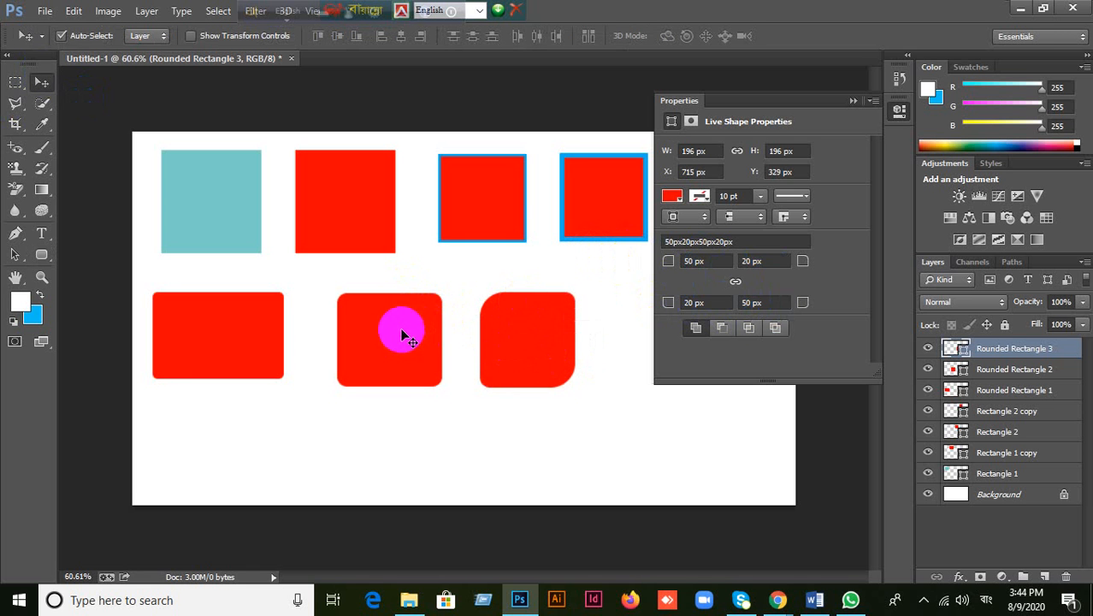
drag(406, 336, 544, 336)
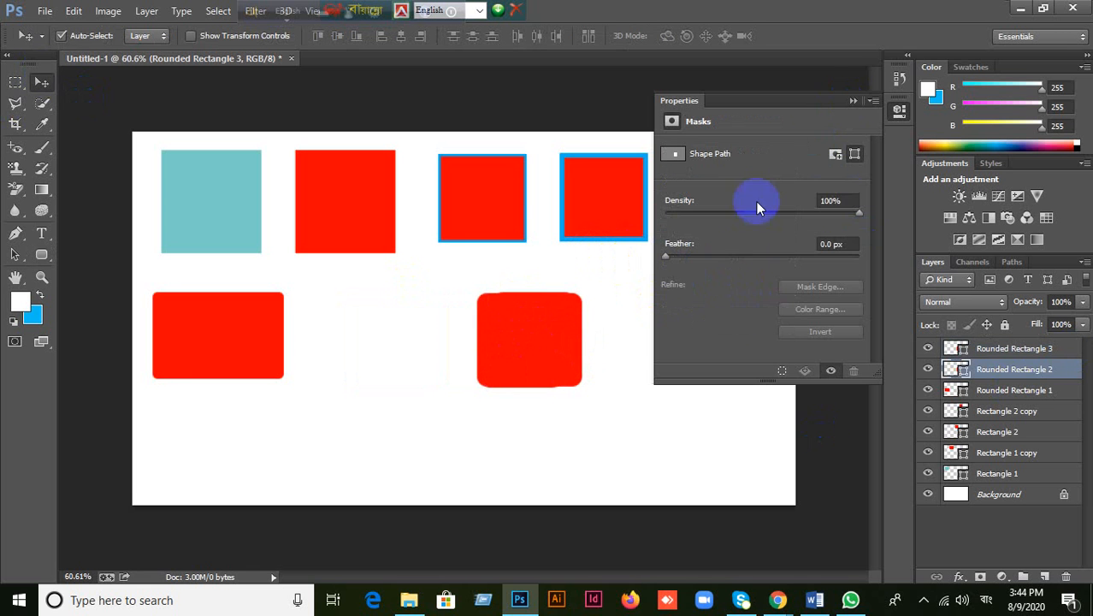
click(576, 335)
key(ctrl+z)
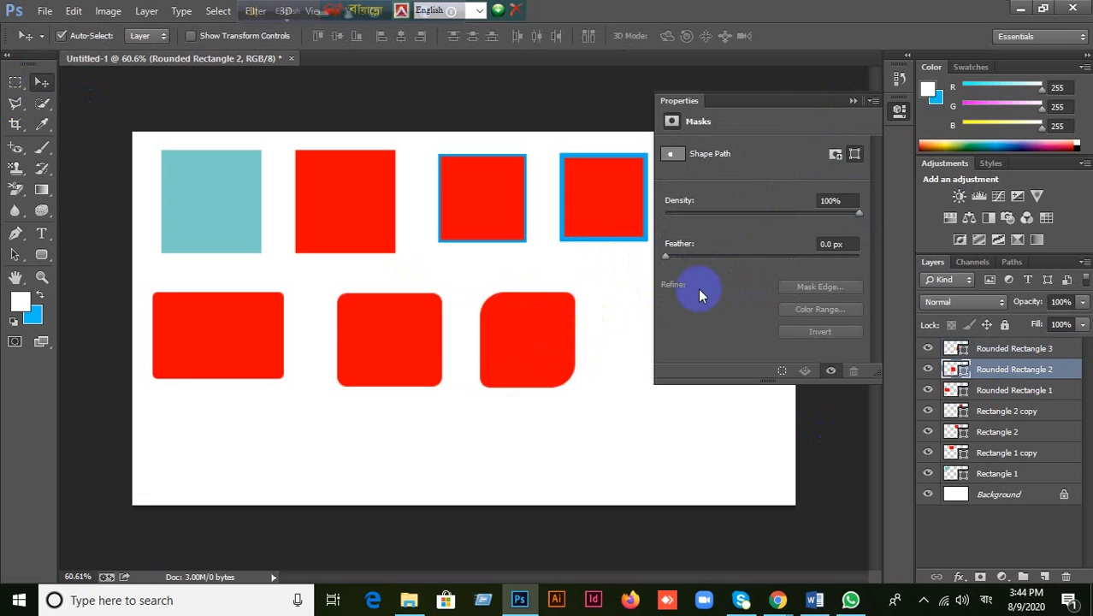
Step: Collapse the shape properties and place a copy of the middle rounded rectangle to the right of the unevenly rounded shape
click(851, 102)
drag(378, 356, 650, 335)
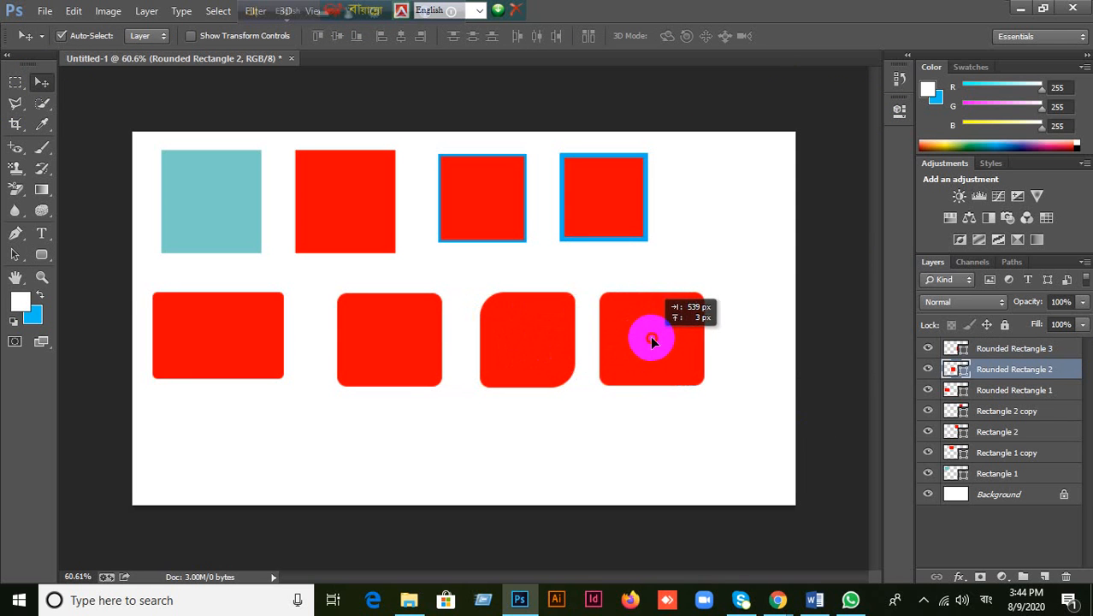
click(536, 347)
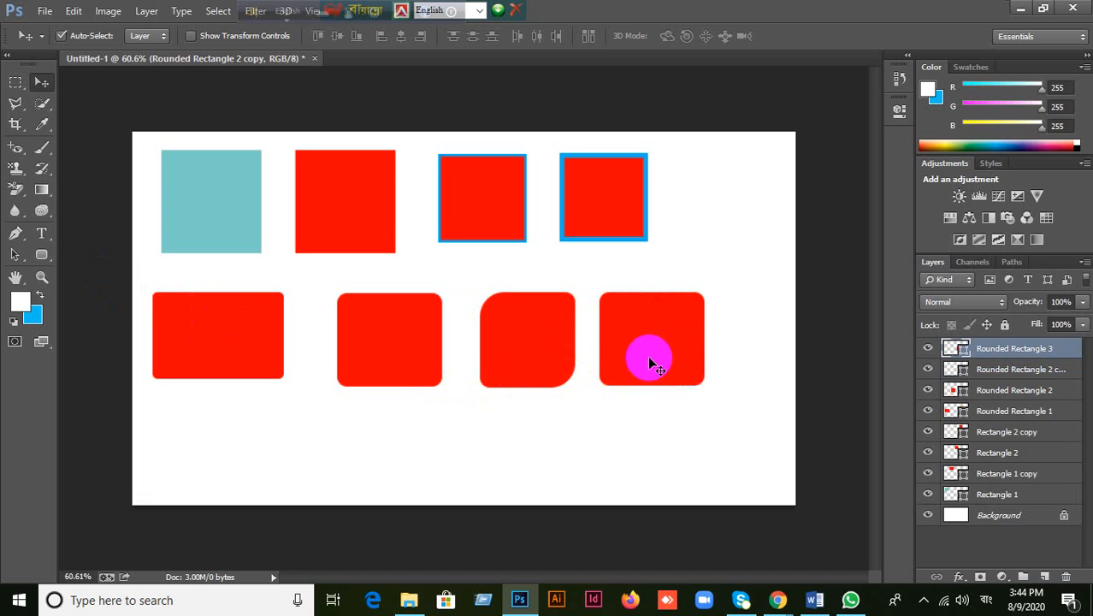
Step: Toggle the visibility of the copied rounded rectangle's layer to check which shape it holds, leaving it shown
click(655, 349)
click(929, 369)
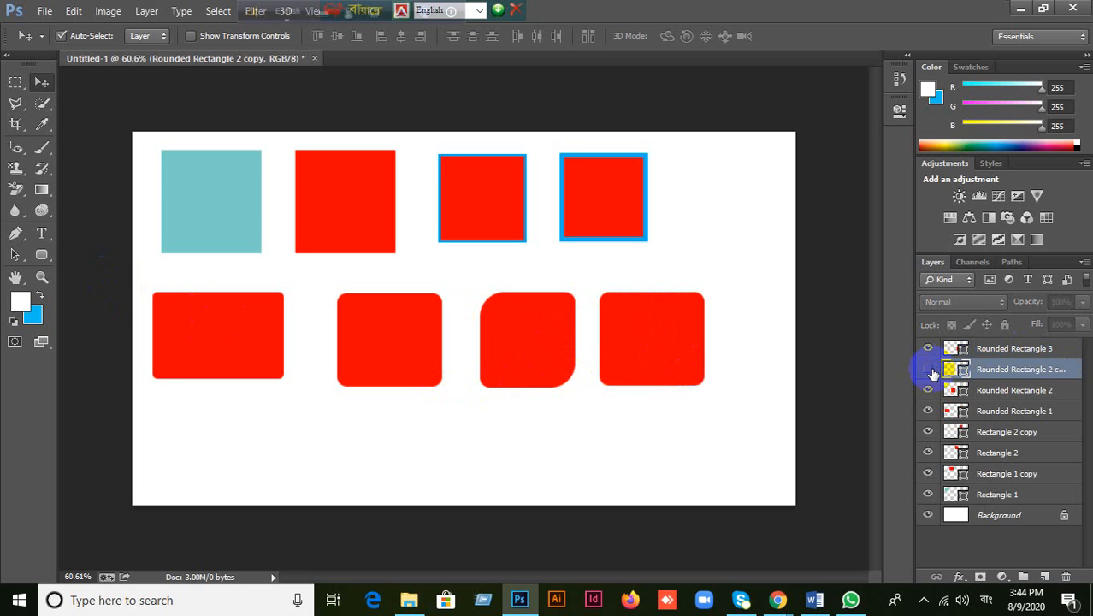
click(927, 371)
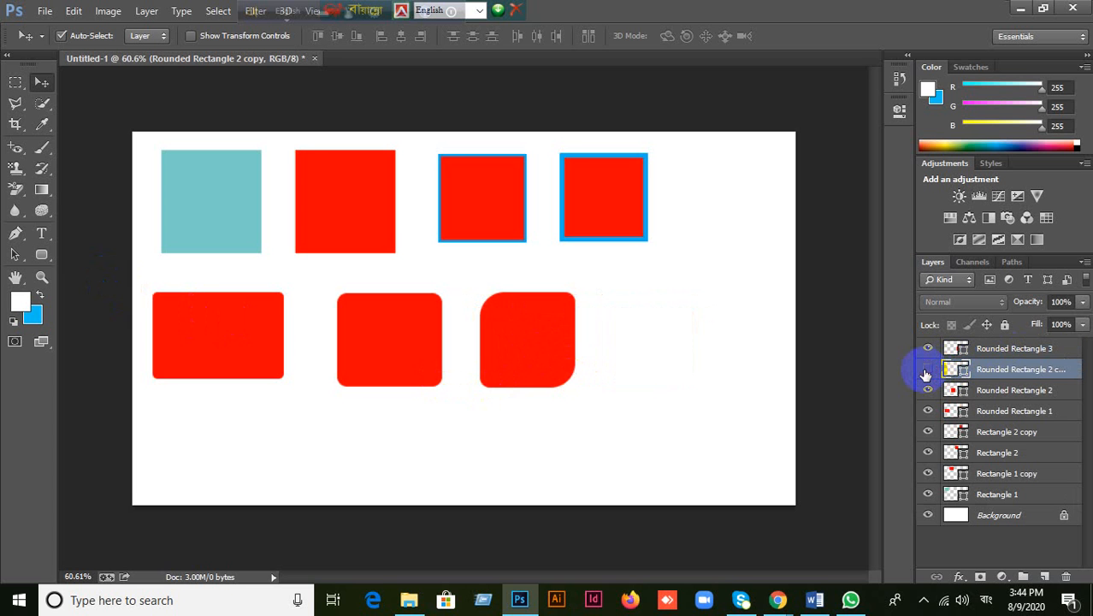
click(926, 372)
click(925, 372)
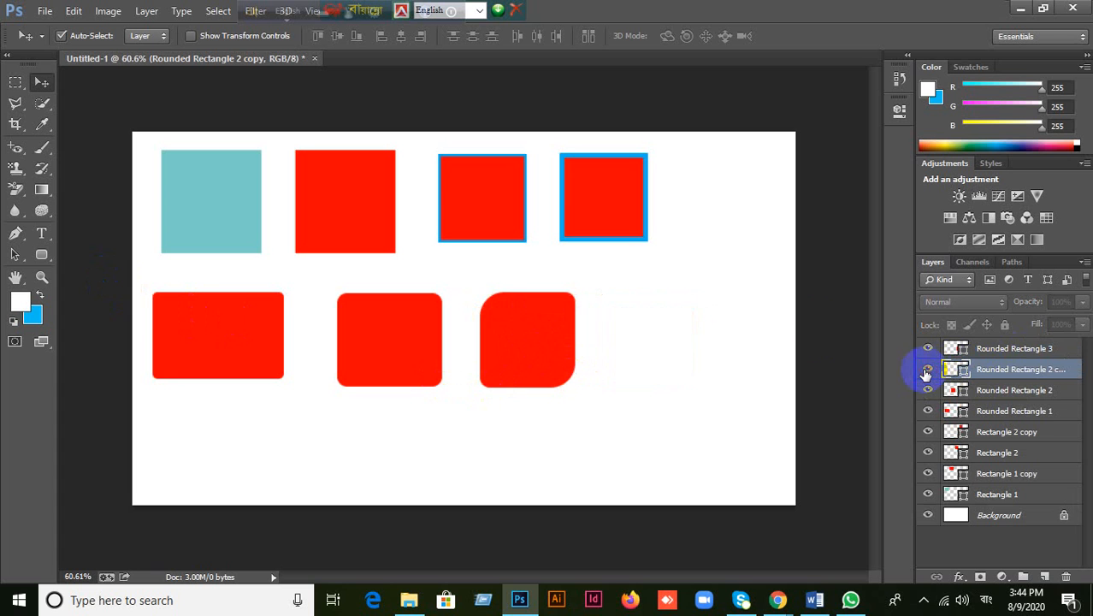
click(656, 342)
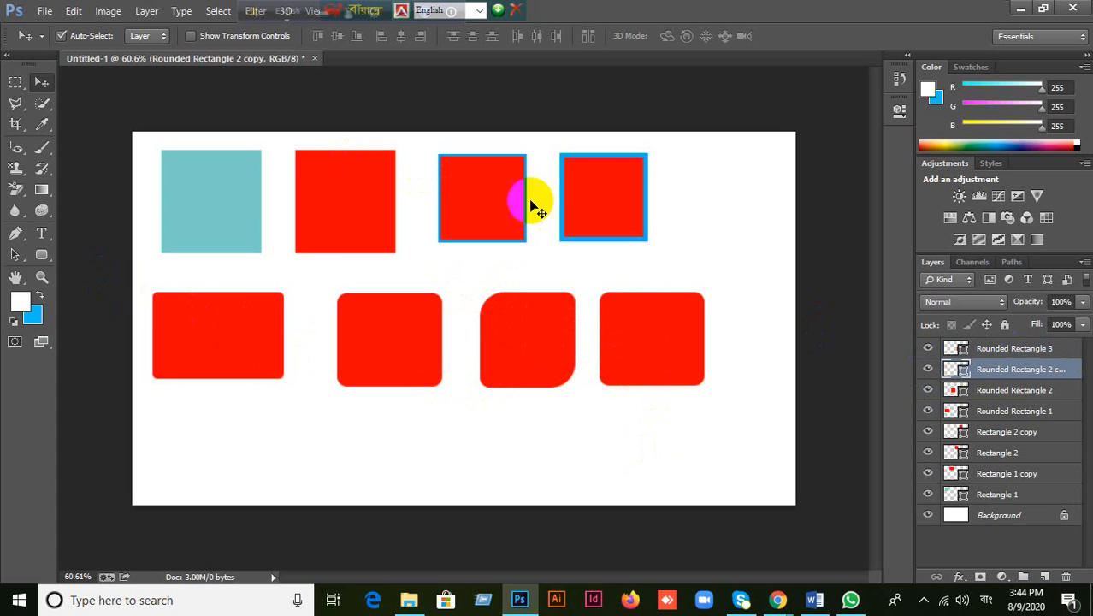
Step: Delete the unevenly rounded shape and the copied rounded rectangle from the lower row
drag(555, 313, 541, 358)
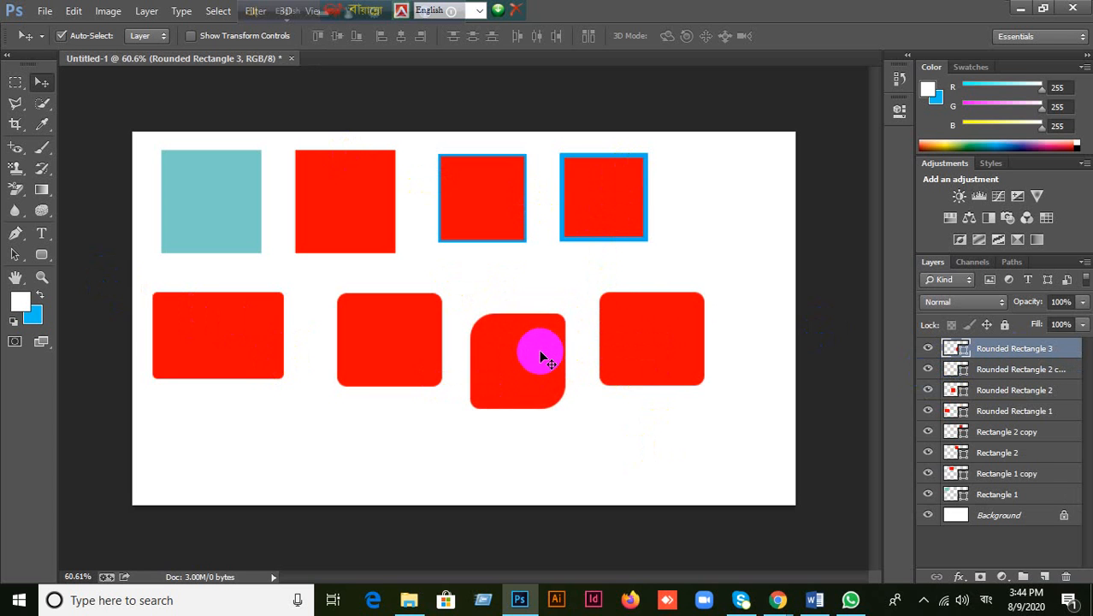
key(Delete)
drag(605, 339, 557, 362)
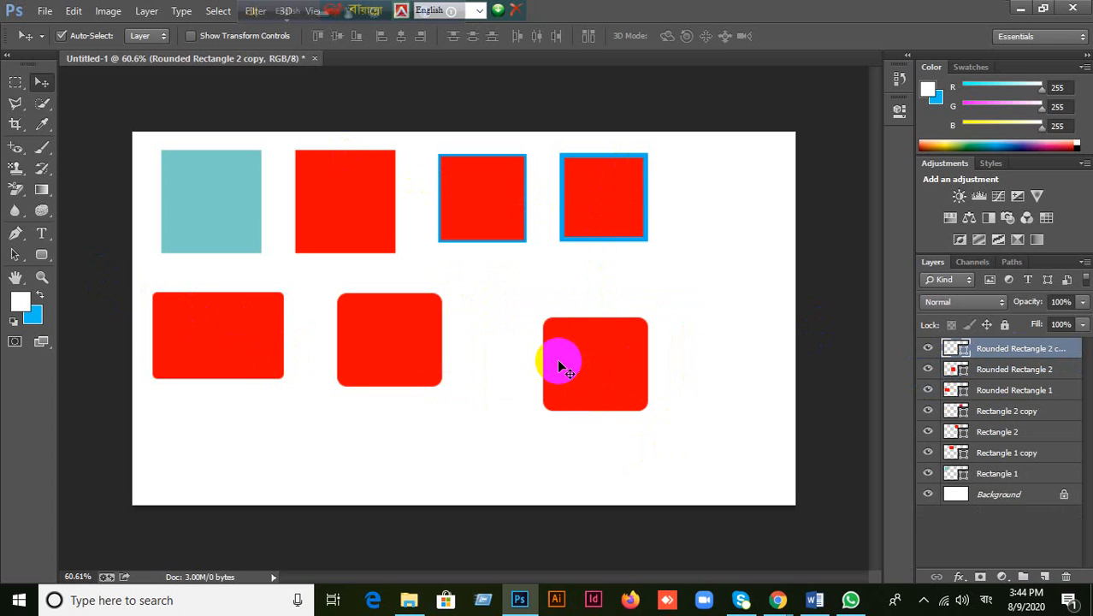
key(Delete)
Step: Draw a rounded square about 211 × 211 px with a 10 px radius as the third shape in the lower row
click(40, 255)
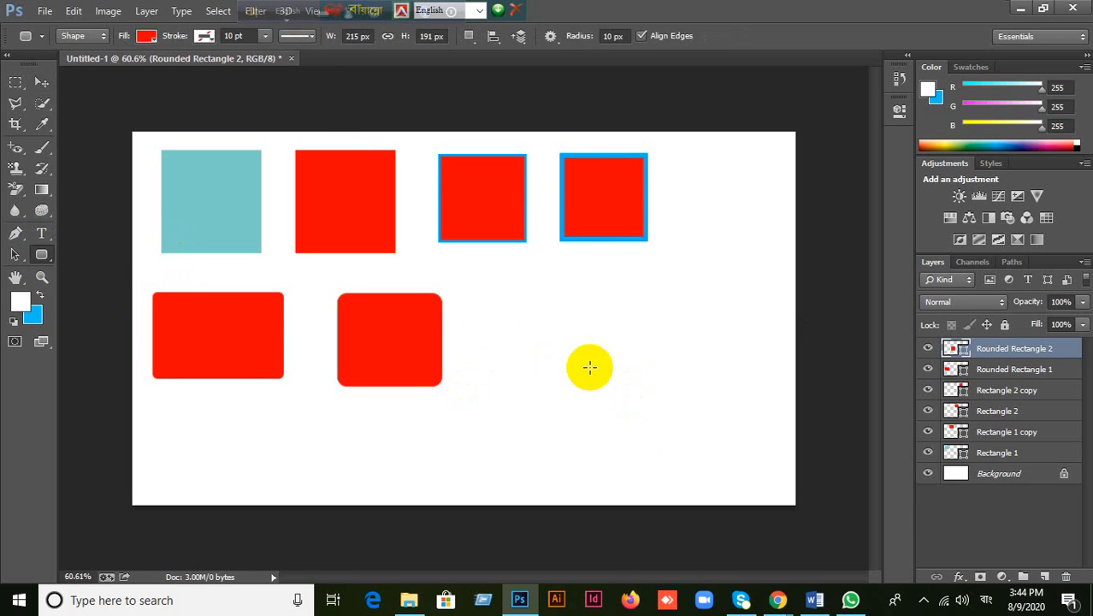
drag(469, 299, 596, 400)
click(853, 156)
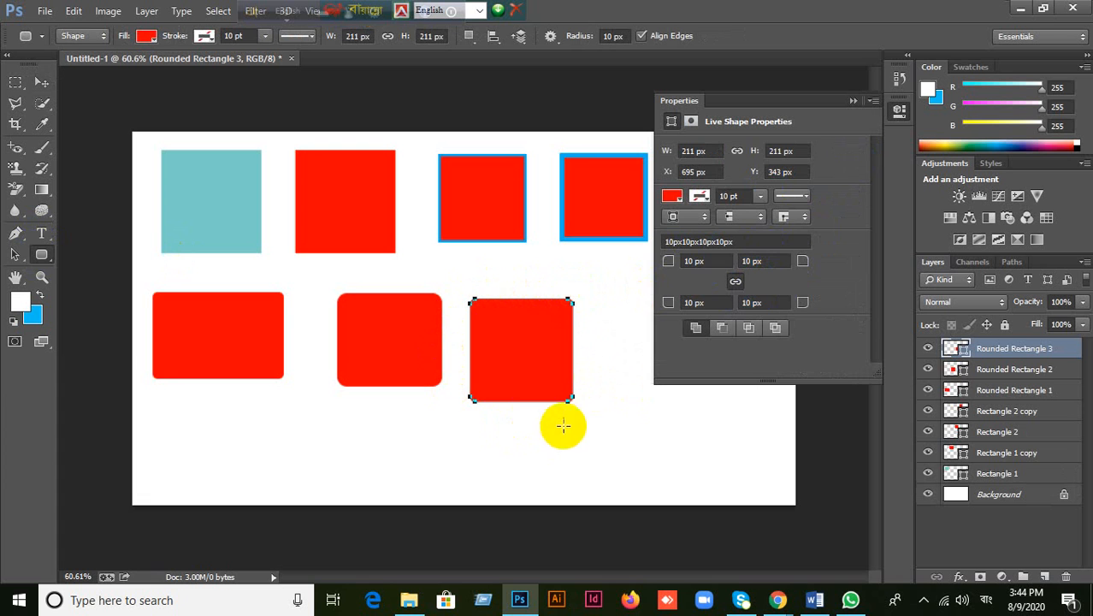
Step: Increase the third rounded square's linked corner radii to 20 px and finally to 40 px, and collapse the shape properties
click(711, 262)
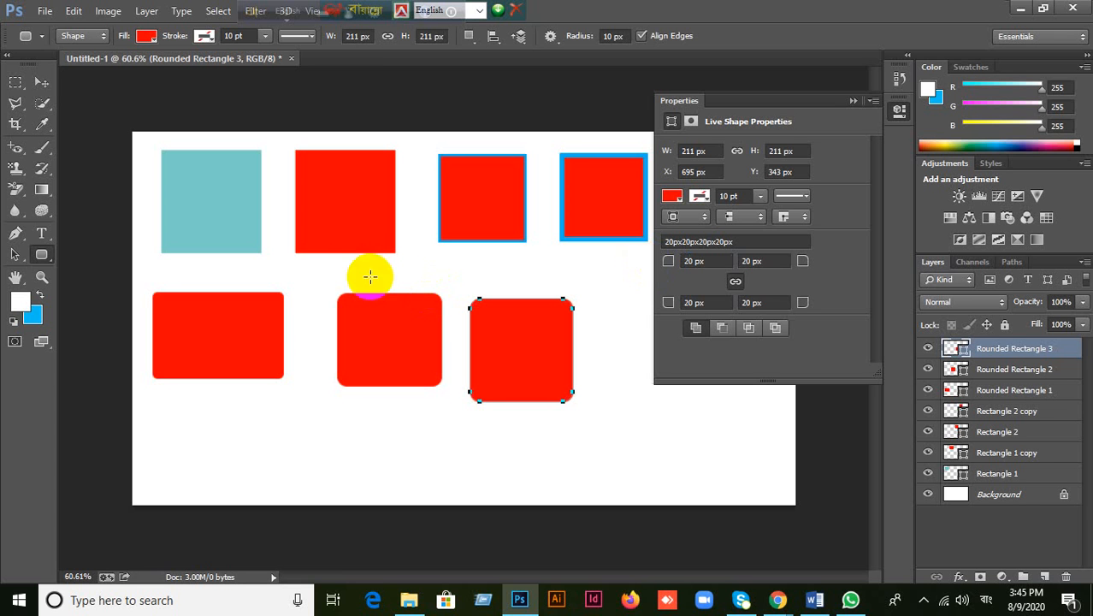
click(718, 264)
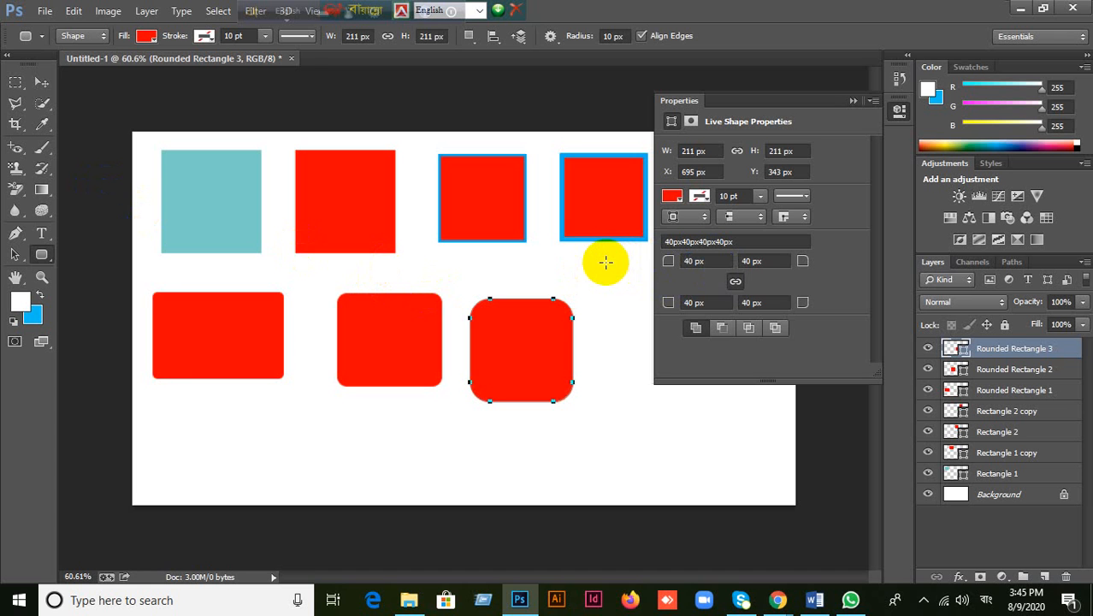
click(42, 82)
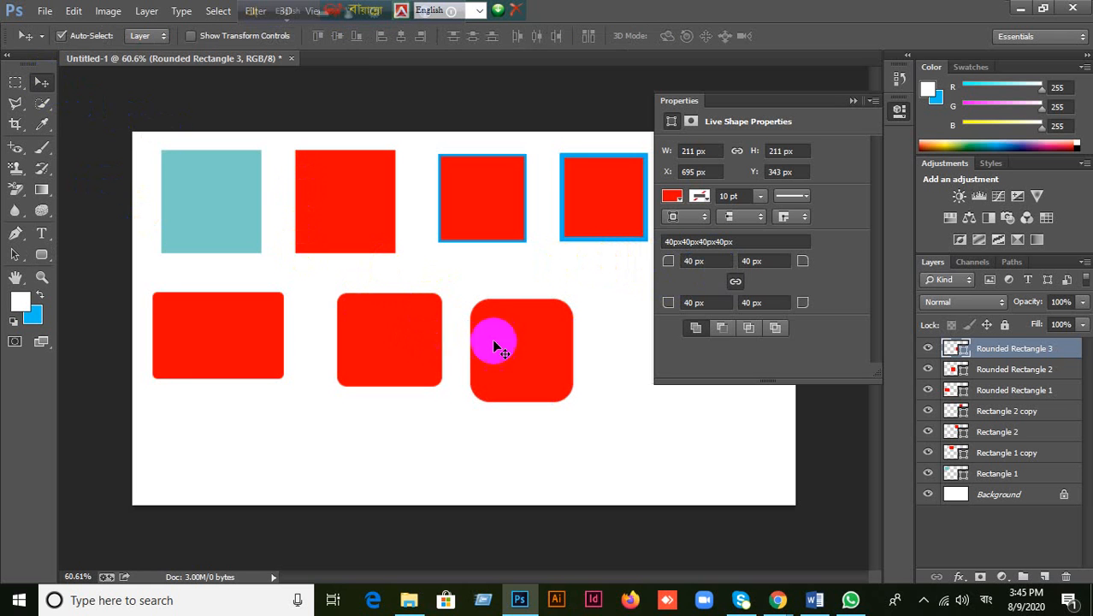
click(851, 101)
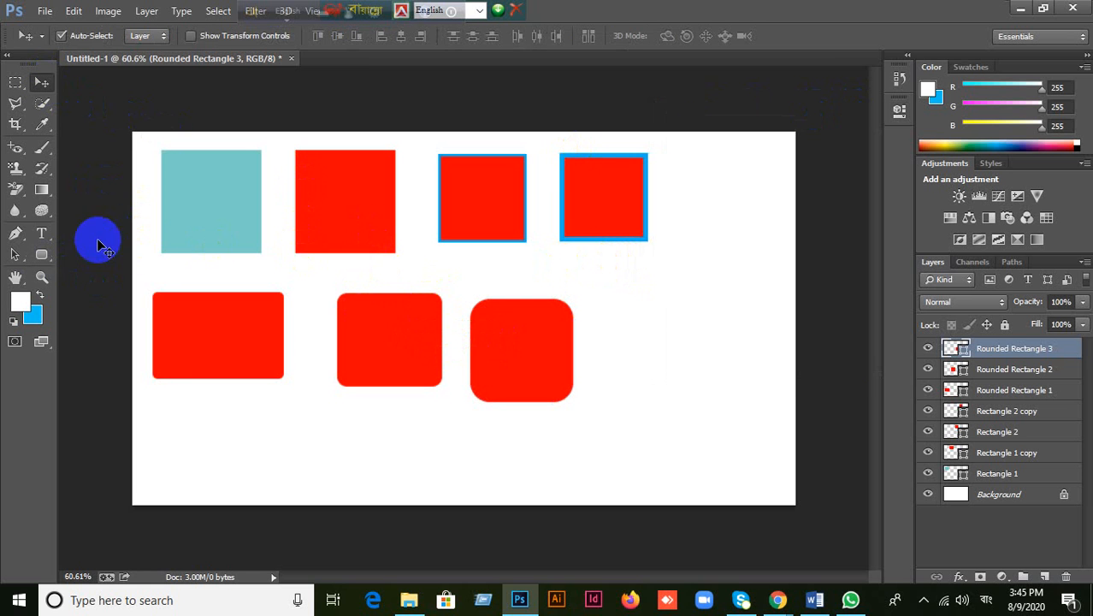
Step: Draw a fourth rounded square about 191 × 191 px in the lower row and set its top-left and bottom-right corner radii to 45 px
click(40, 254)
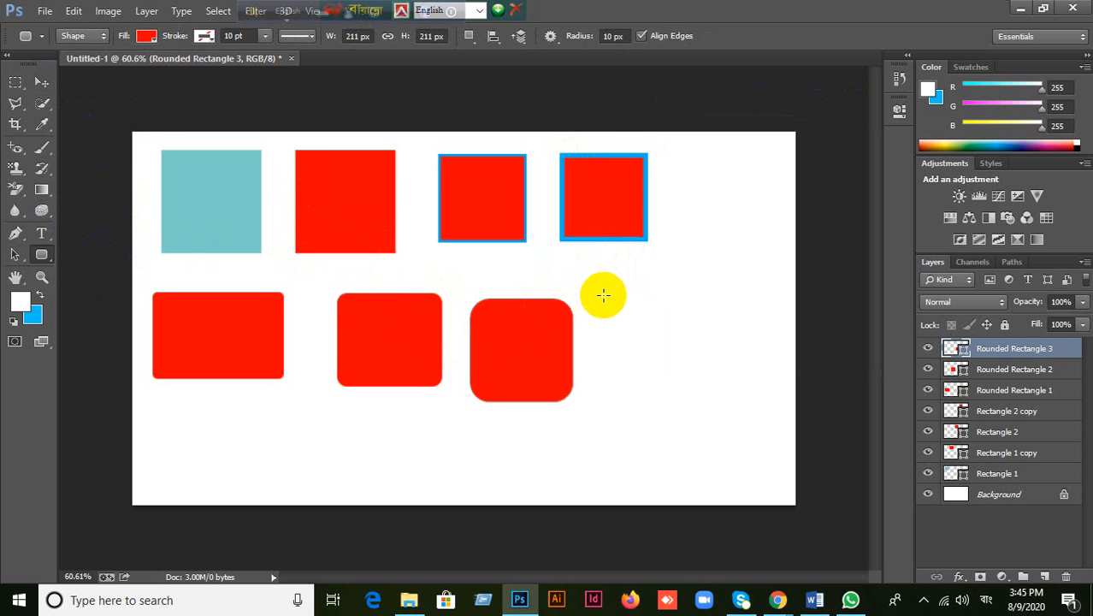
drag(617, 295, 711, 390)
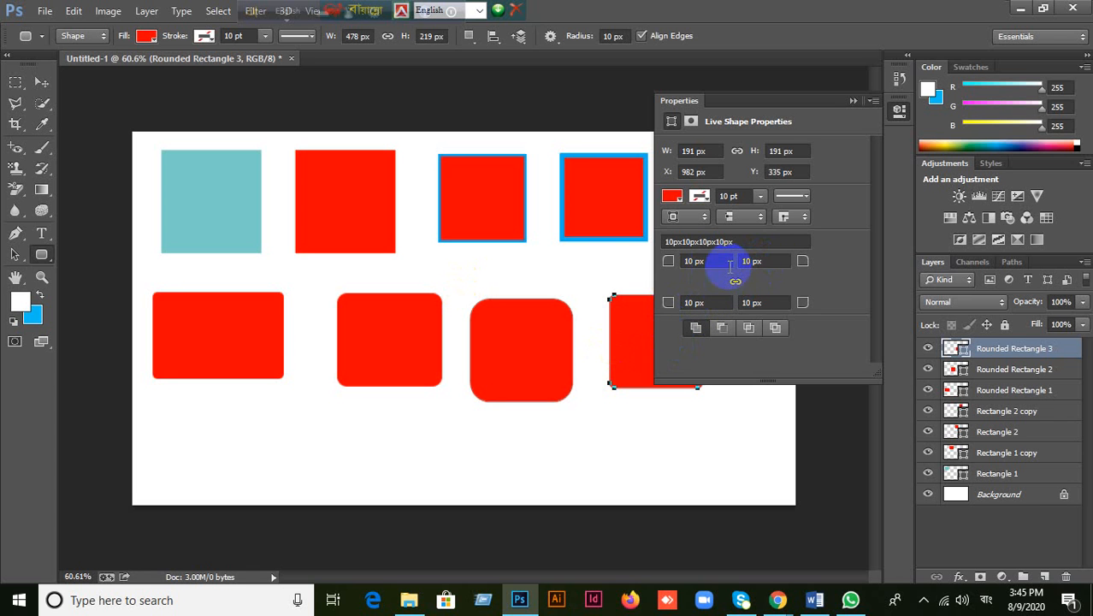
drag(718, 260, 568, 261)
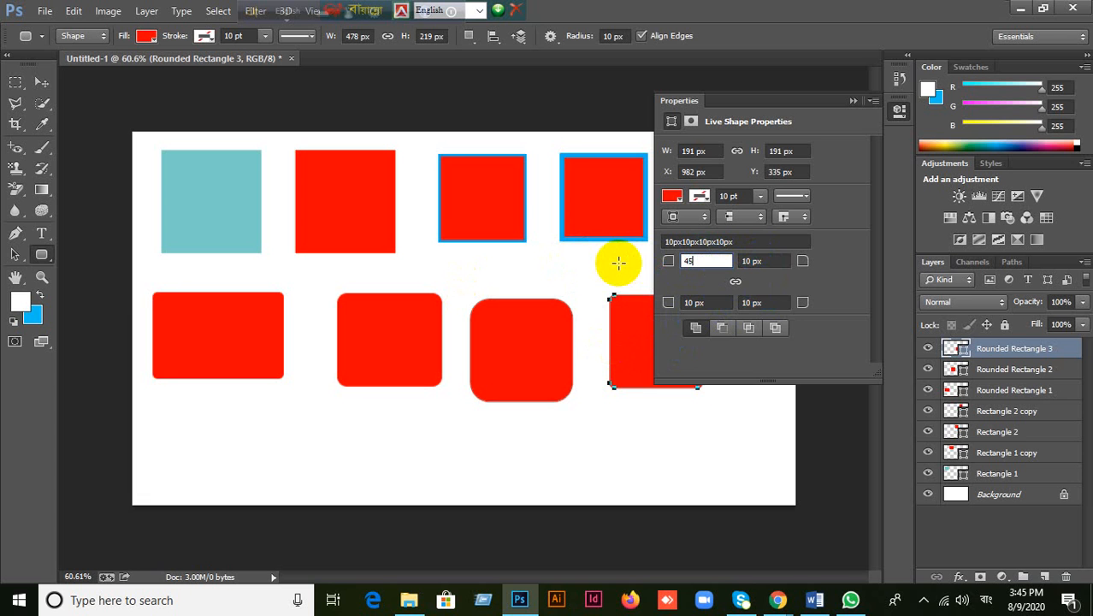
click(770, 302)
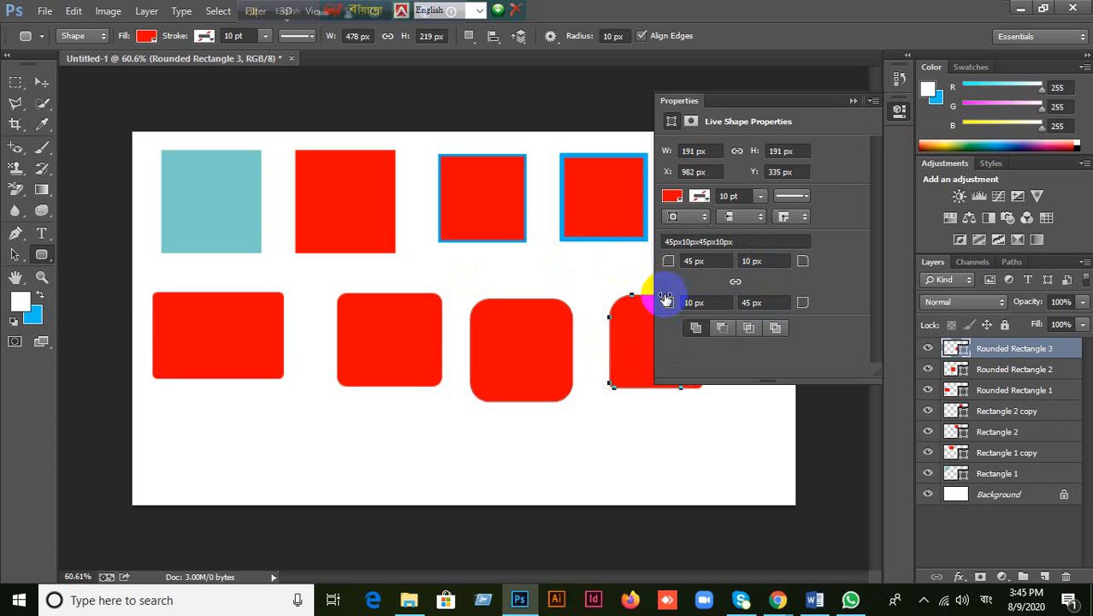
click(853, 100)
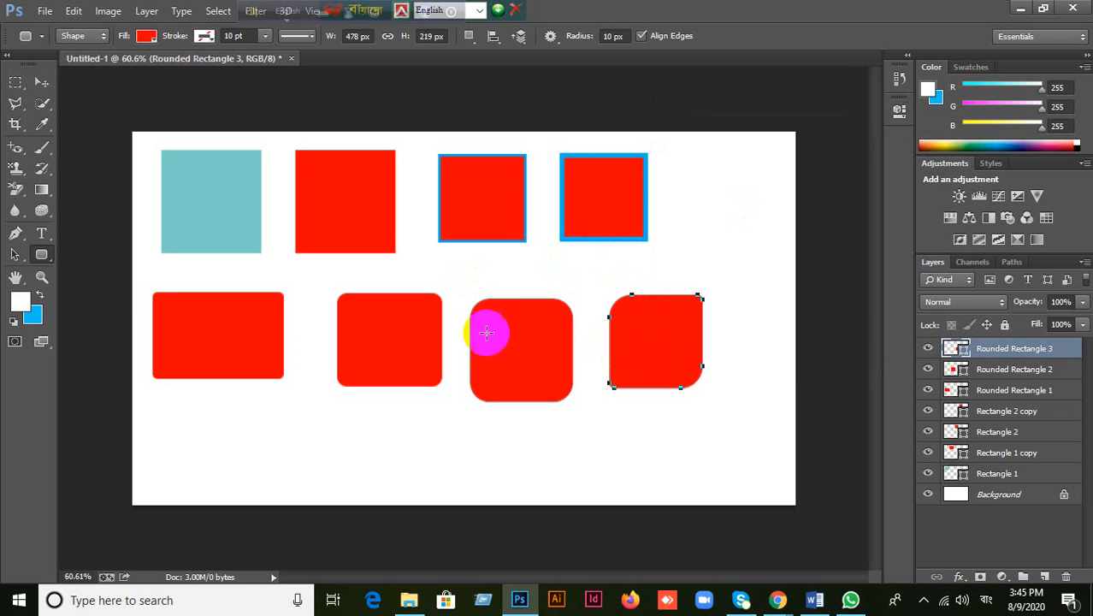
click(41, 82)
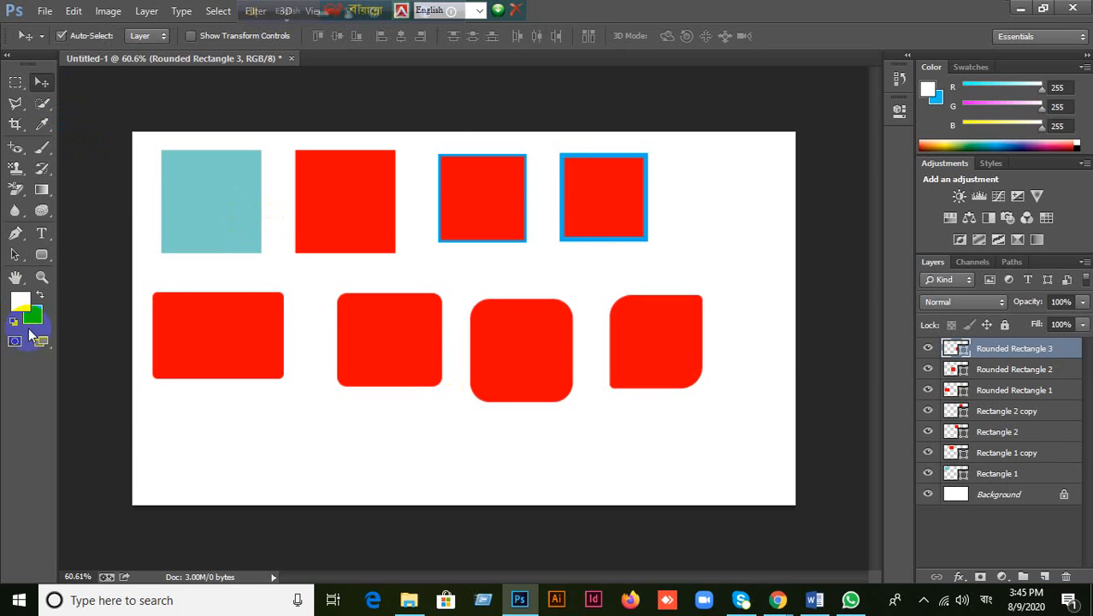
click(147, 423)
Step: Try to extend the canvas below the shapes with the Crop tool and undo the extension
click(15, 124)
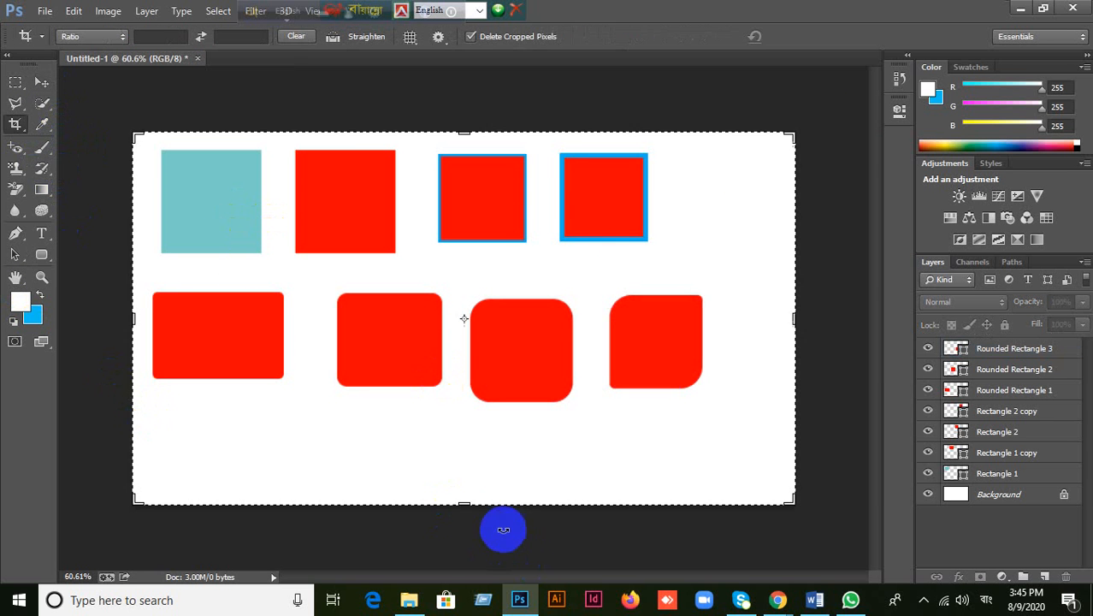
drag(463, 505, 475, 538)
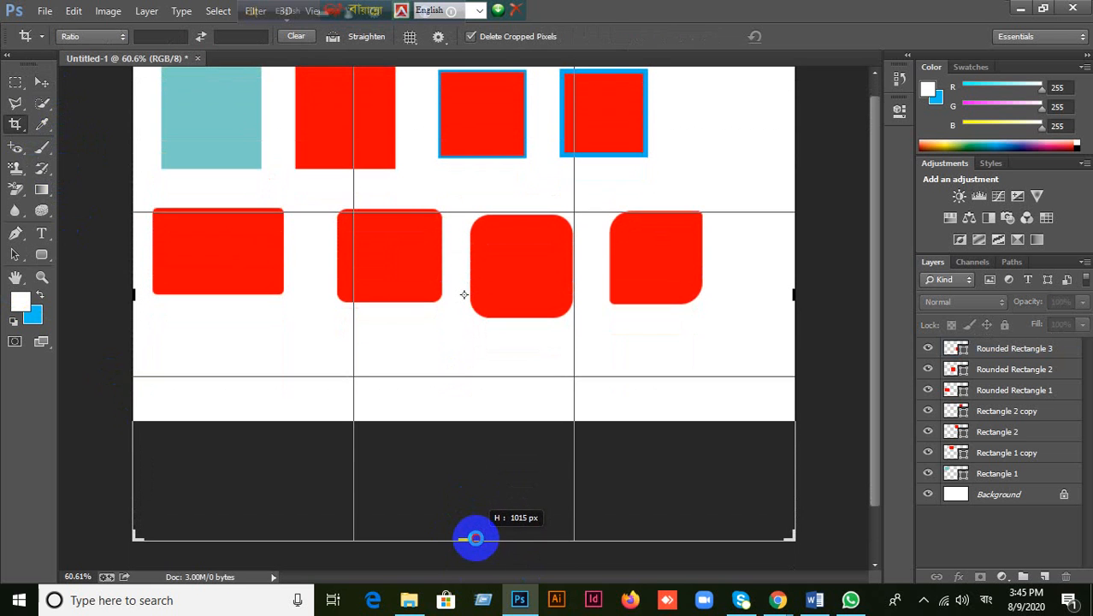
key(ctrl+z)
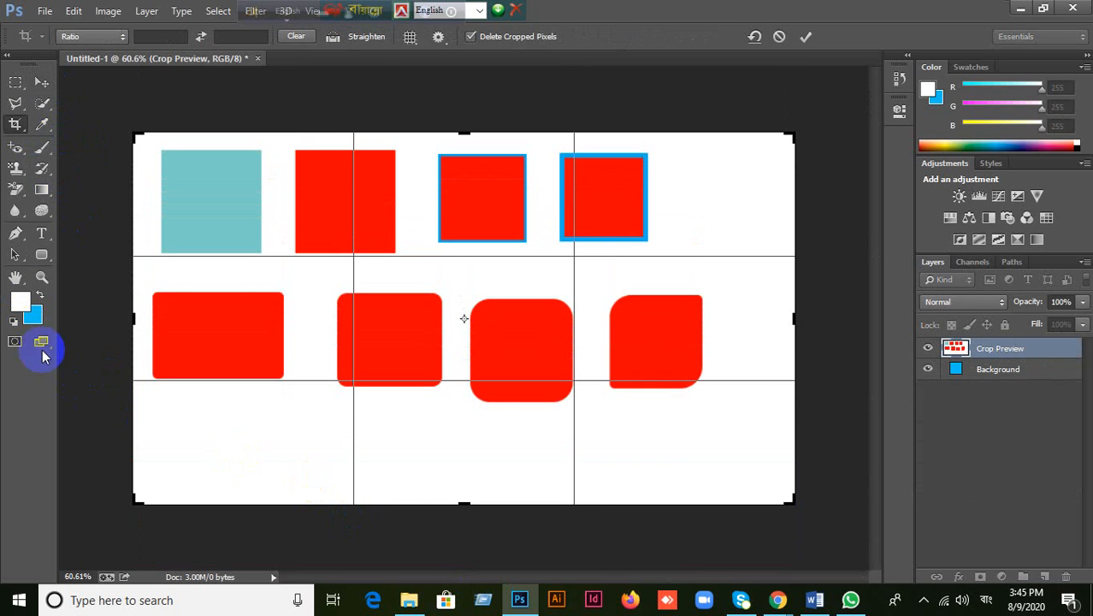
Step: Set the background colour to white (ffffff)
click(34, 320)
drag(558, 408, 467, 202)
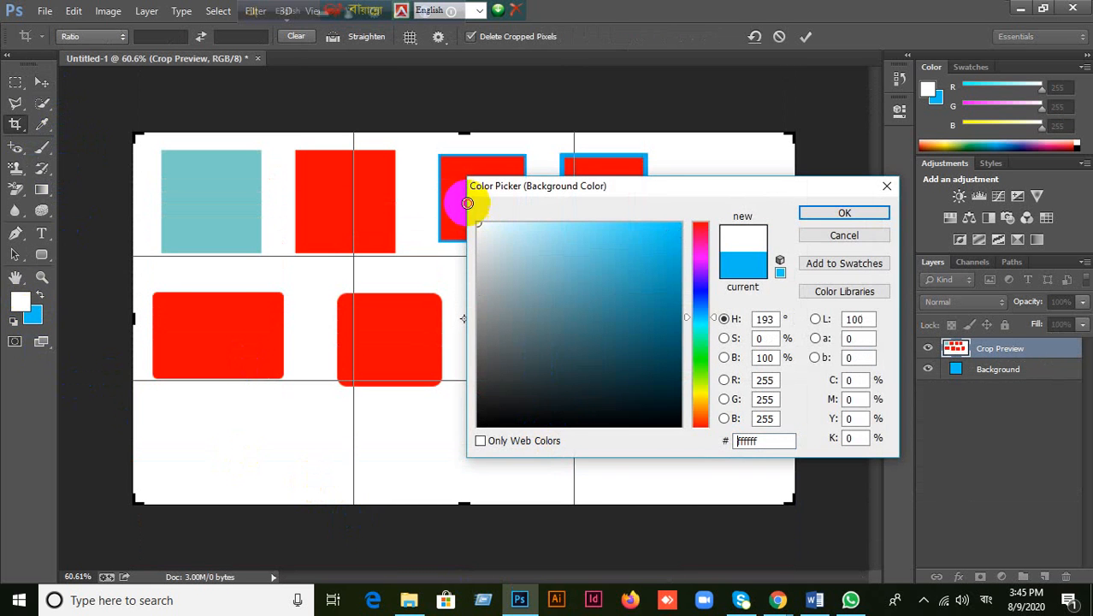
click(844, 214)
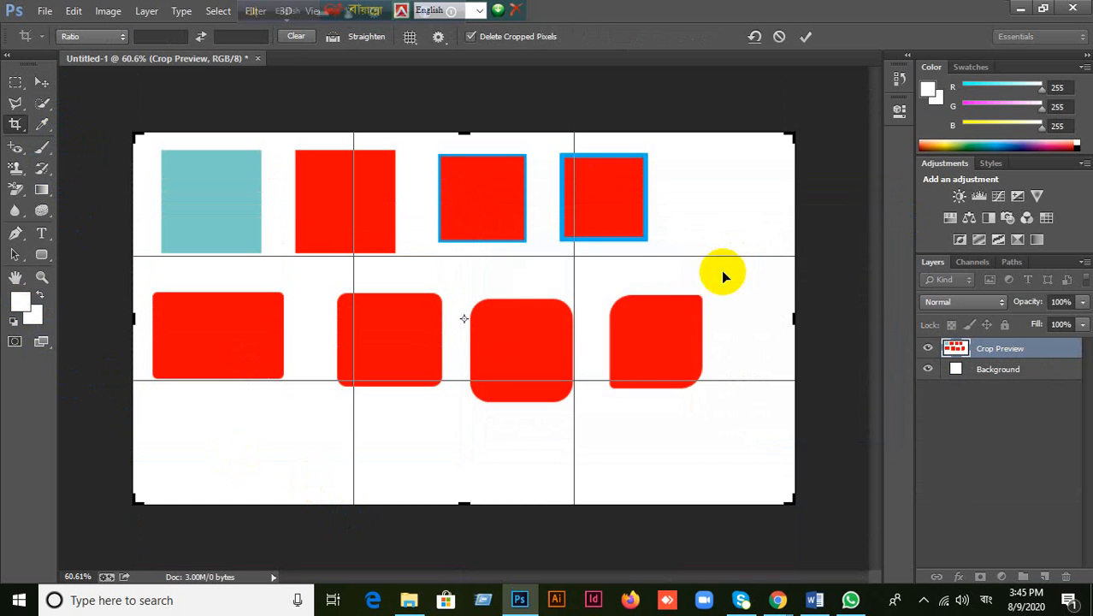
Step: Extend the canvas downward below the lower row of shapes and apply the crop
drag(463, 505, 448, 537)
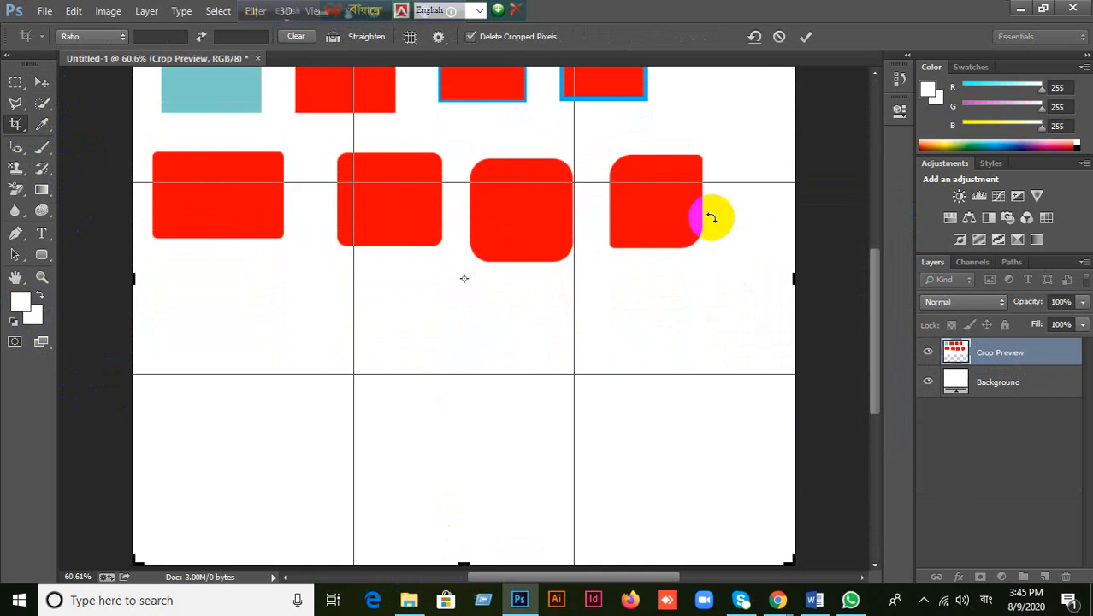
click(805, 36)
scroll(598, 332, up, 3)
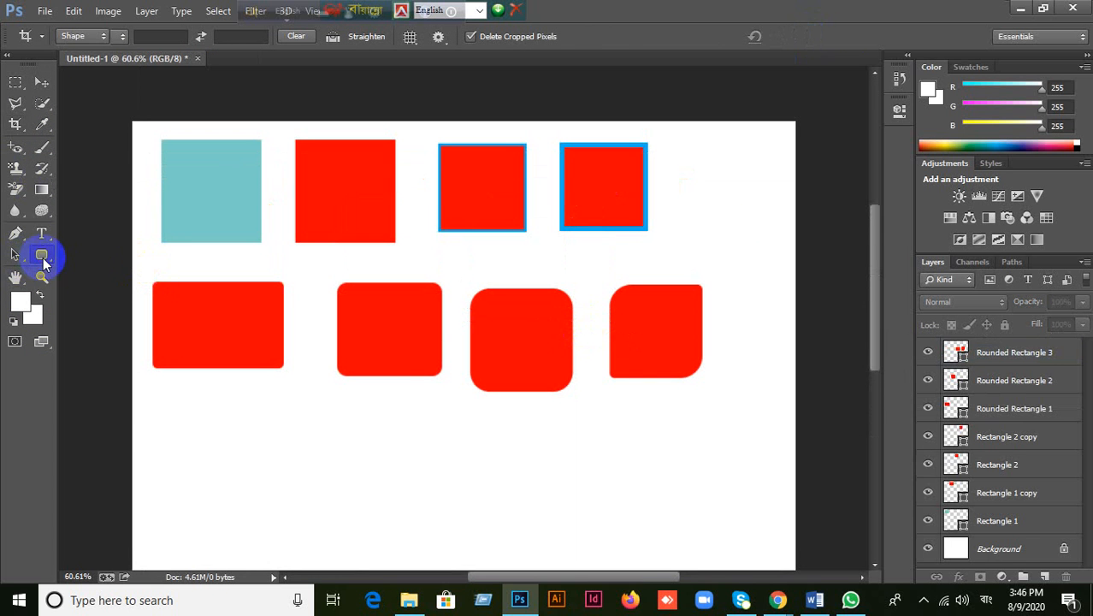
Step: Draw a rounded square about 203 × 203 px with a 10 px radius at the start of a third row and fill it blue
click(43, 259)
drag(175, 409, 294, 508)
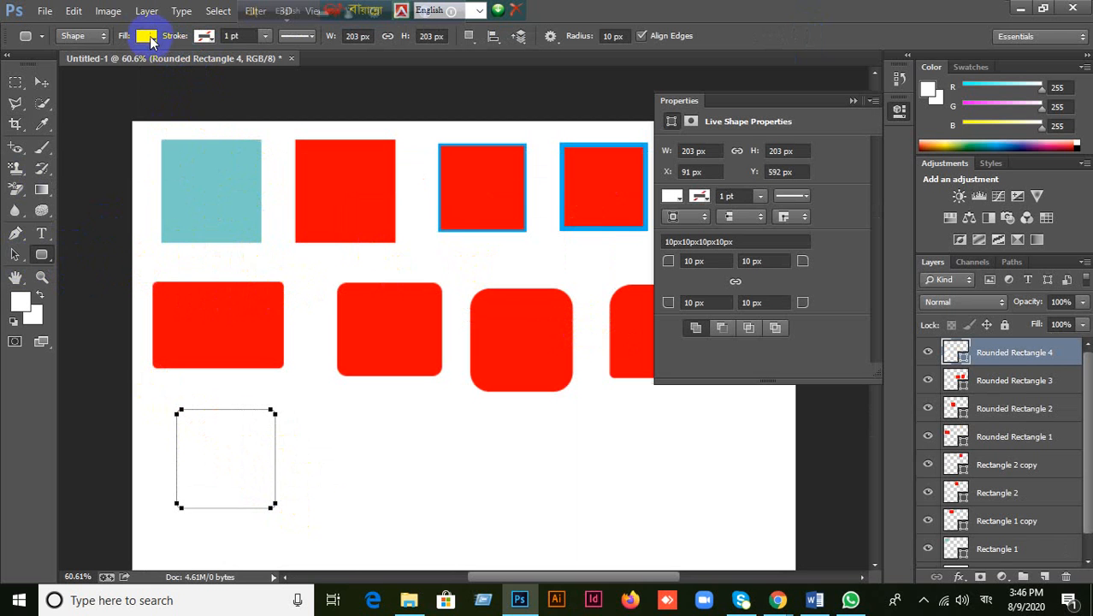
click(147, 36)
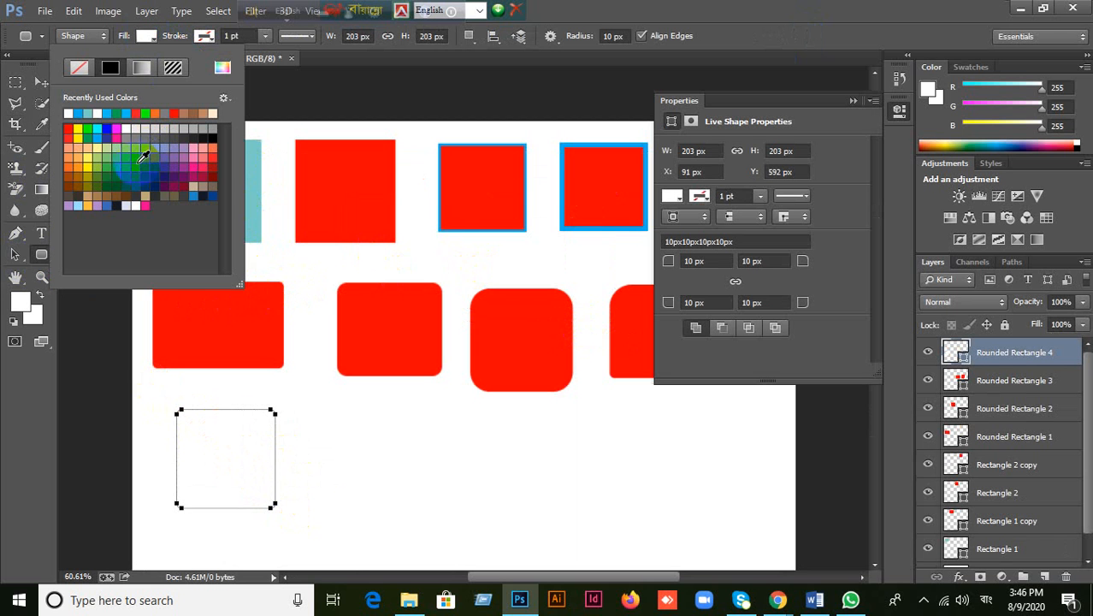
click(145, 167)
click(654, 6)
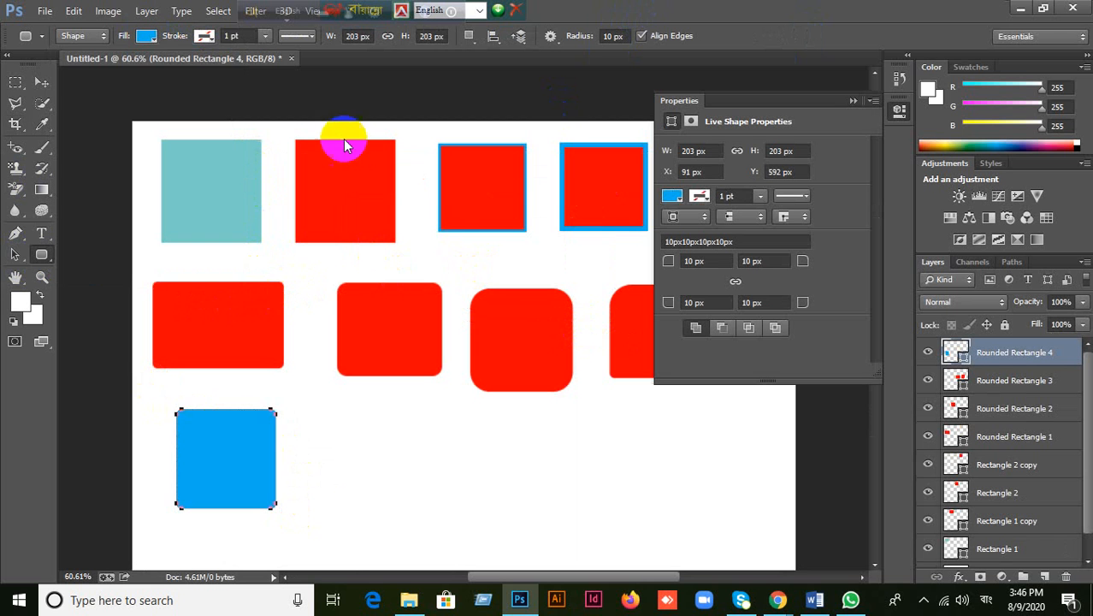
Step: Give the blue rounded square a dark red stroke 15 pt wide and collapse the shape properties
click(203, 35)
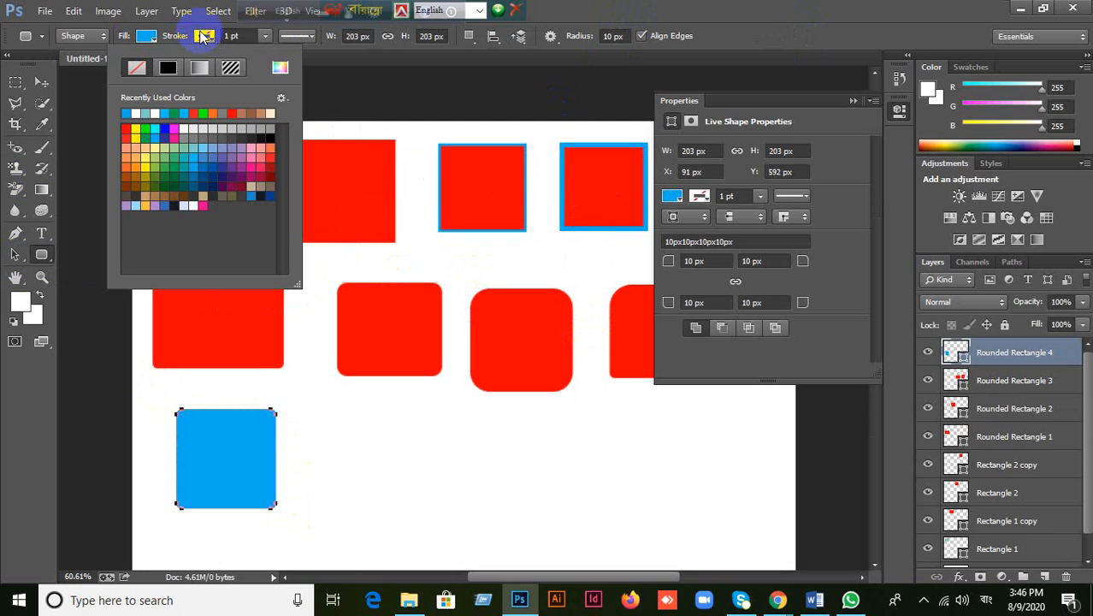
click(244, 185)
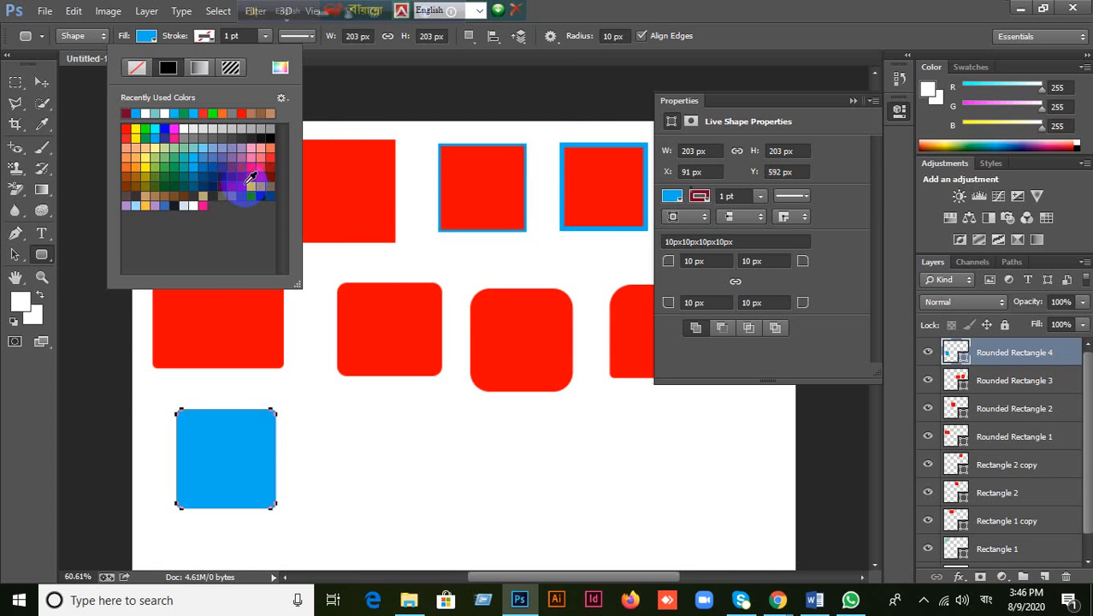
click(739, 197)
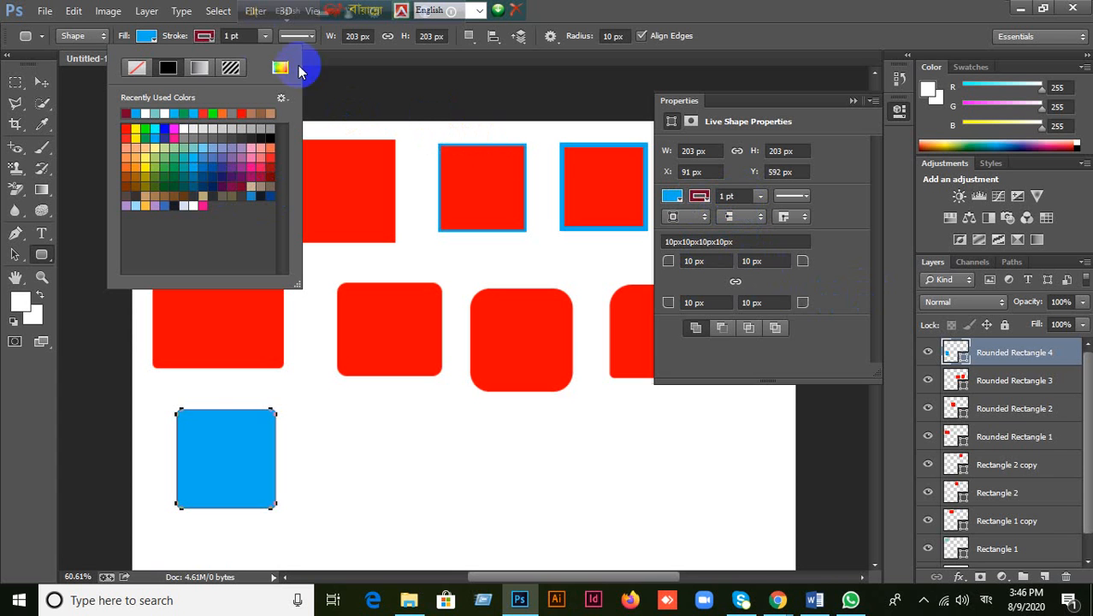
click(248, 36)
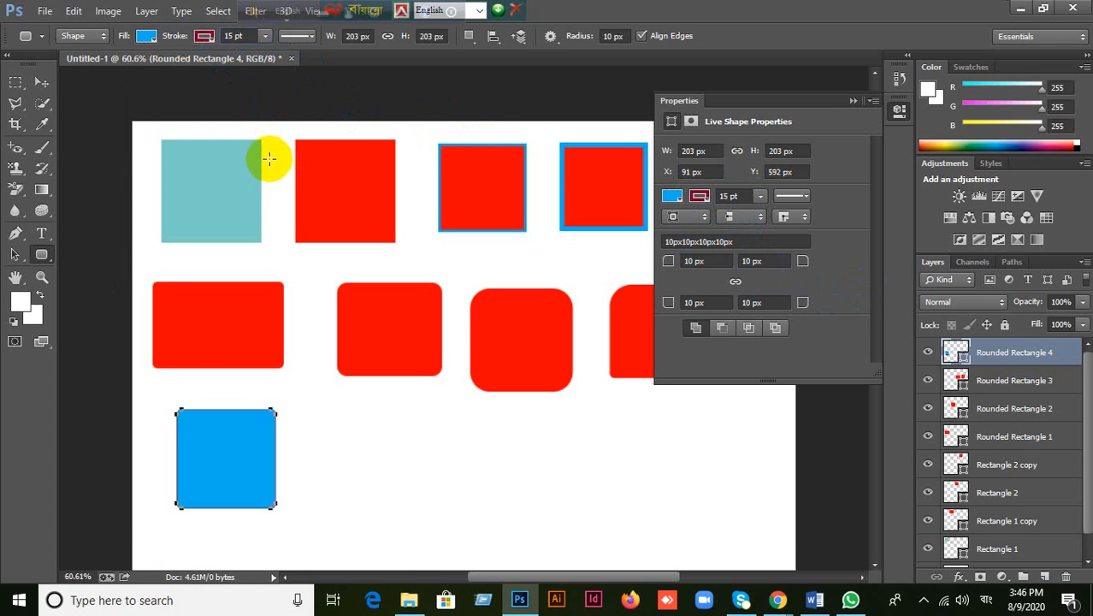
click(269, 158)
click(42, 82)
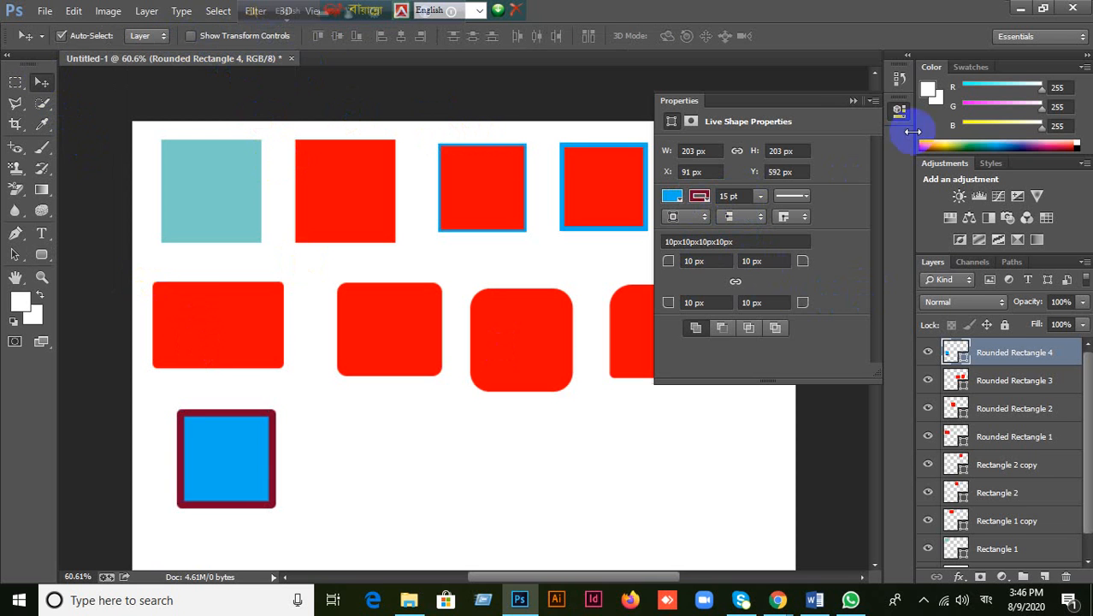
click(849, 103)
Step: Draw a blue ellipse about 302 × 185 px to the right of the outlined rounded square and remove its stroke
click(41, 254)
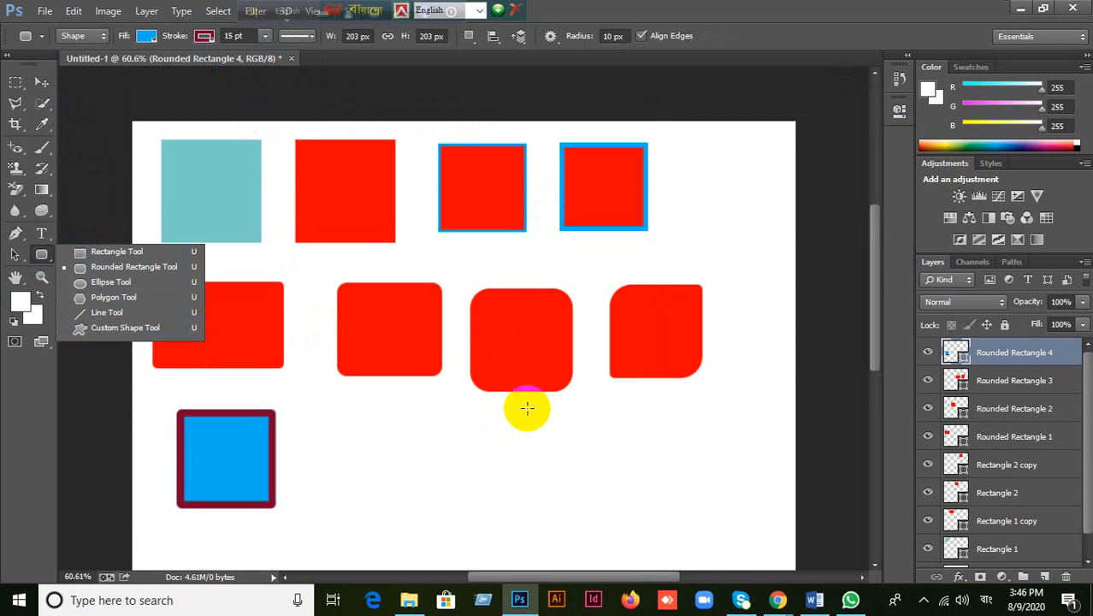
scroll(524, 407, down, 2)
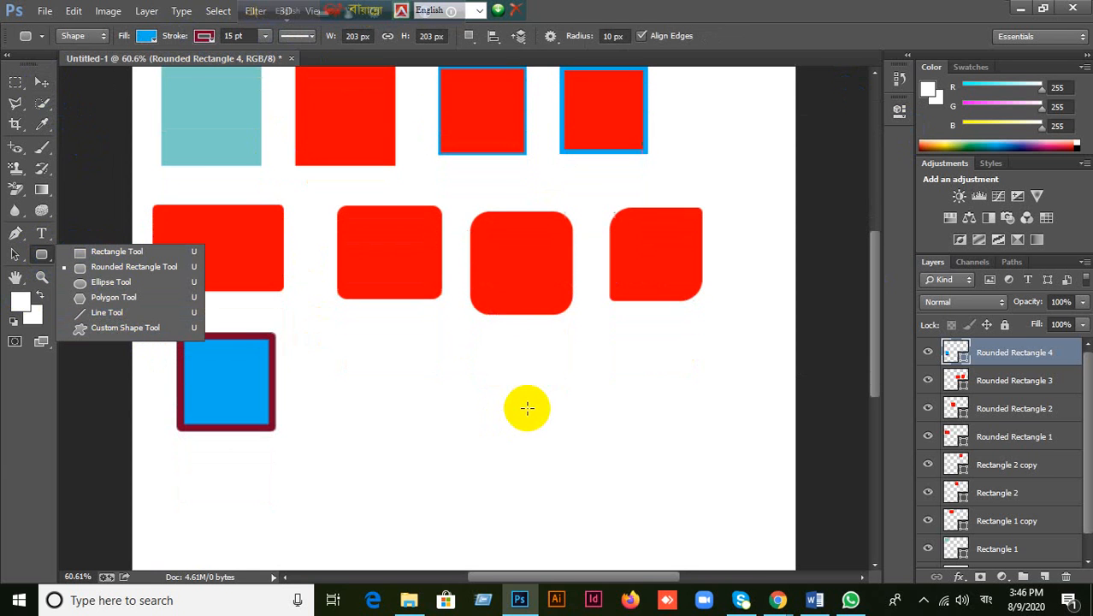
click(118, 284)
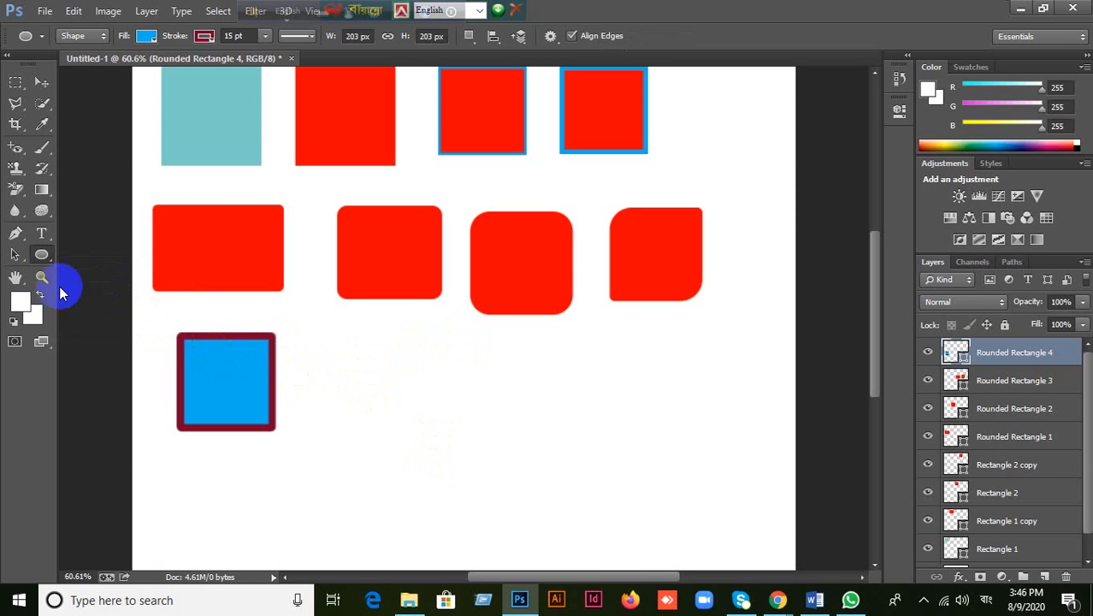
click(41, 259)
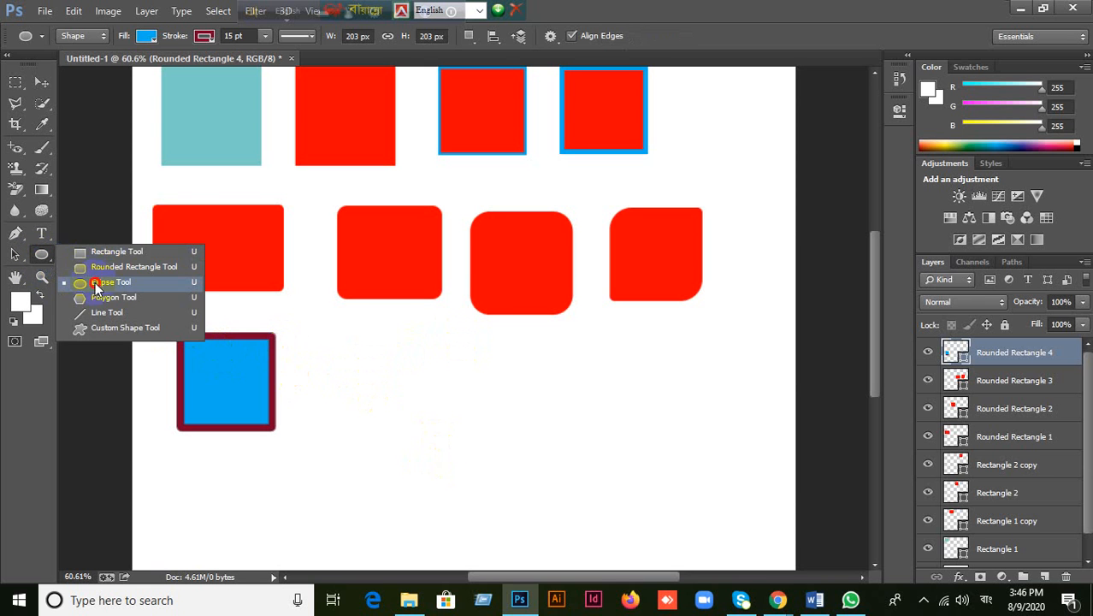
click(94, 281)
drag(363, 344, 511, 434)
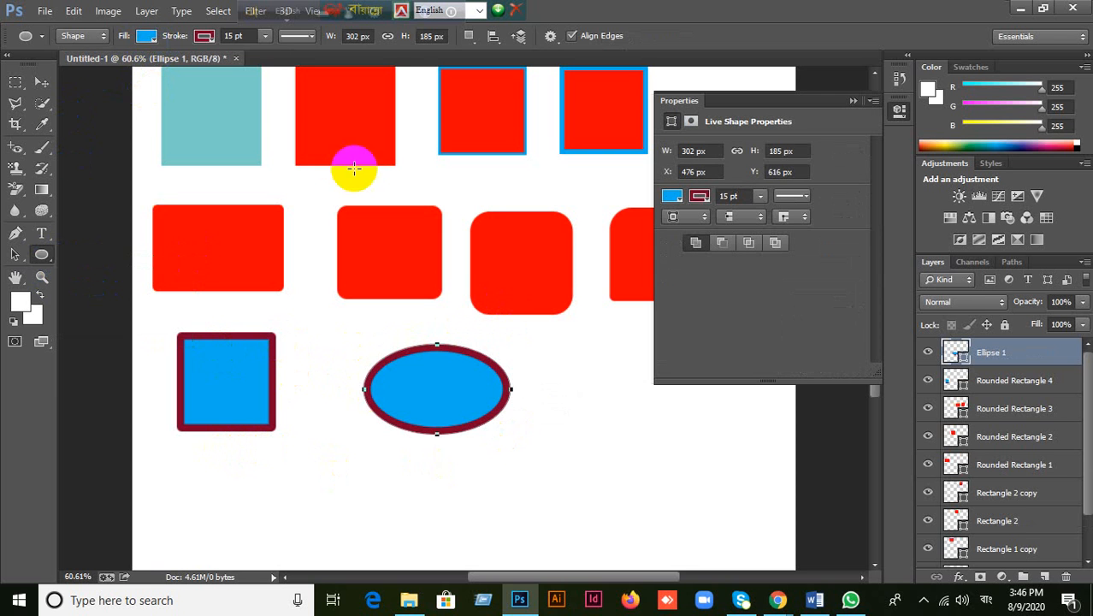
click(207, 38)
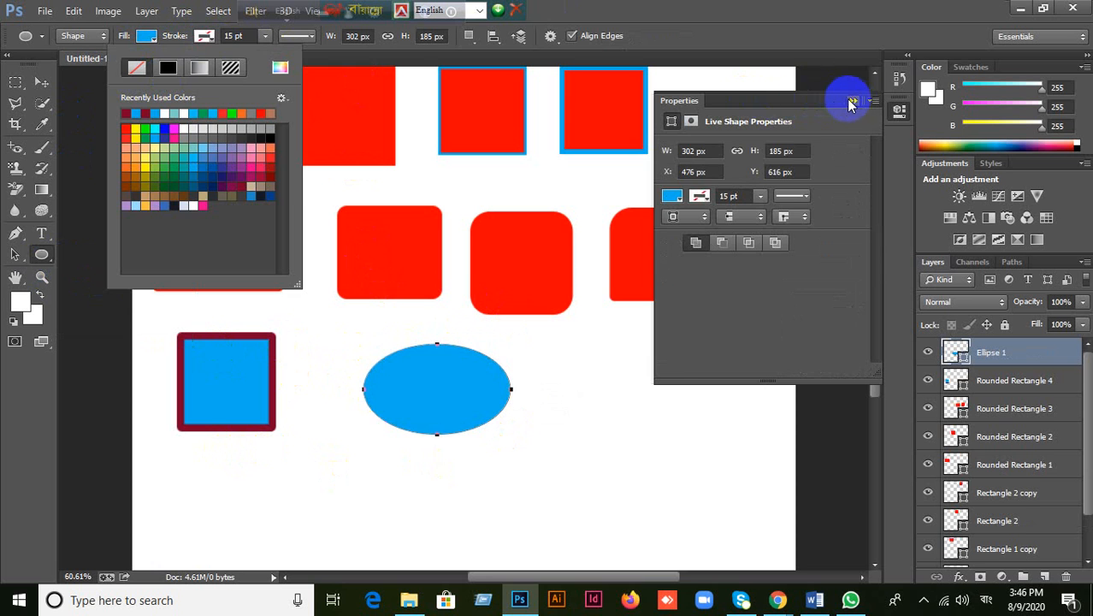
click(852, 100)
Step: Draw a blue circle about 204 × 204 px to the right of the ellipse and place a copy below the outlined rounded square
click(42, 257)
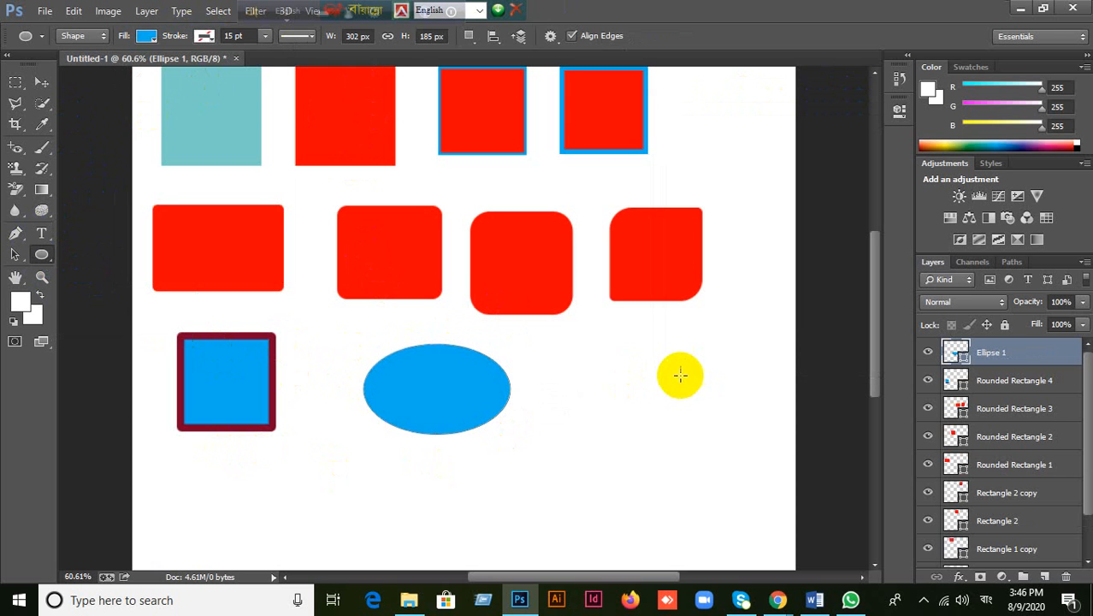
drag(584, 358, 715, 456)
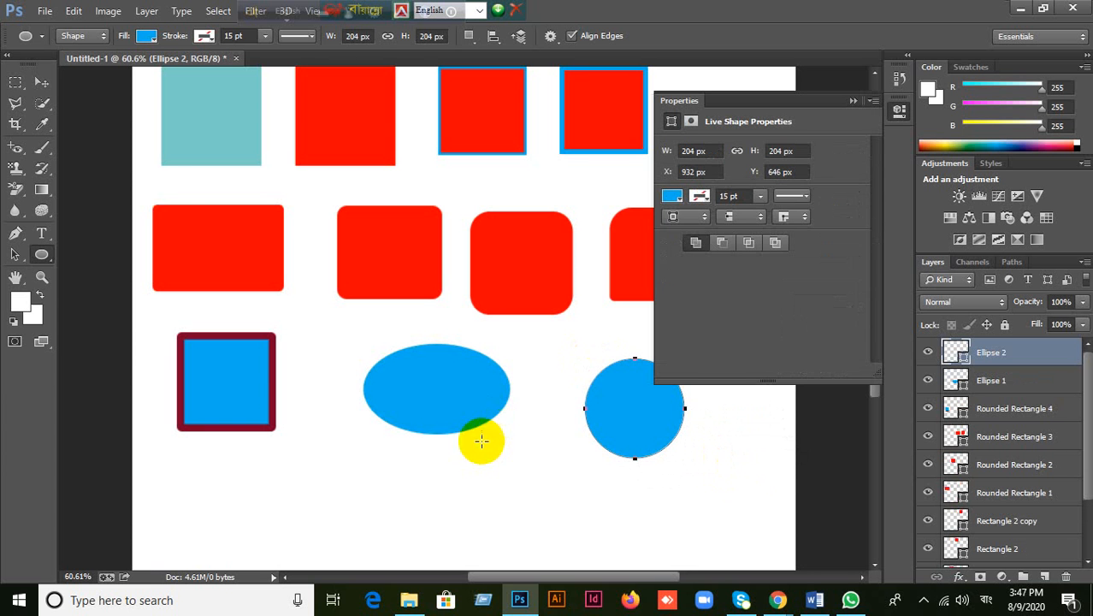
click(41, 81)
drag(629, 434, 256, 533)
Step: Give the copied blue circle below the outlined square a bright green stroke and collapse the shape properties
click(42, 254)
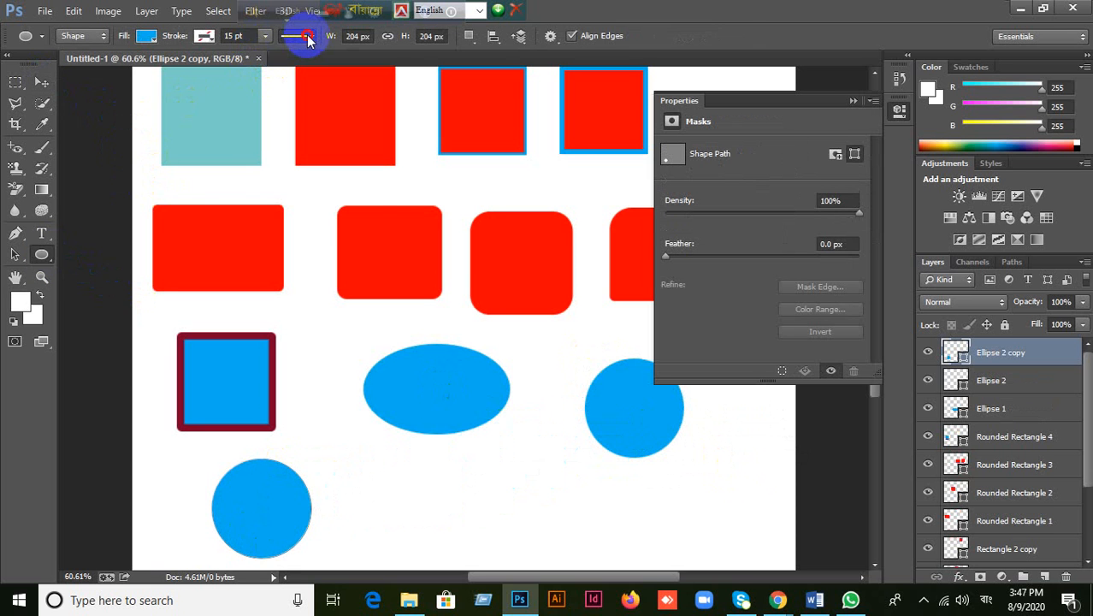
click(308, 38)
click(204, 35)
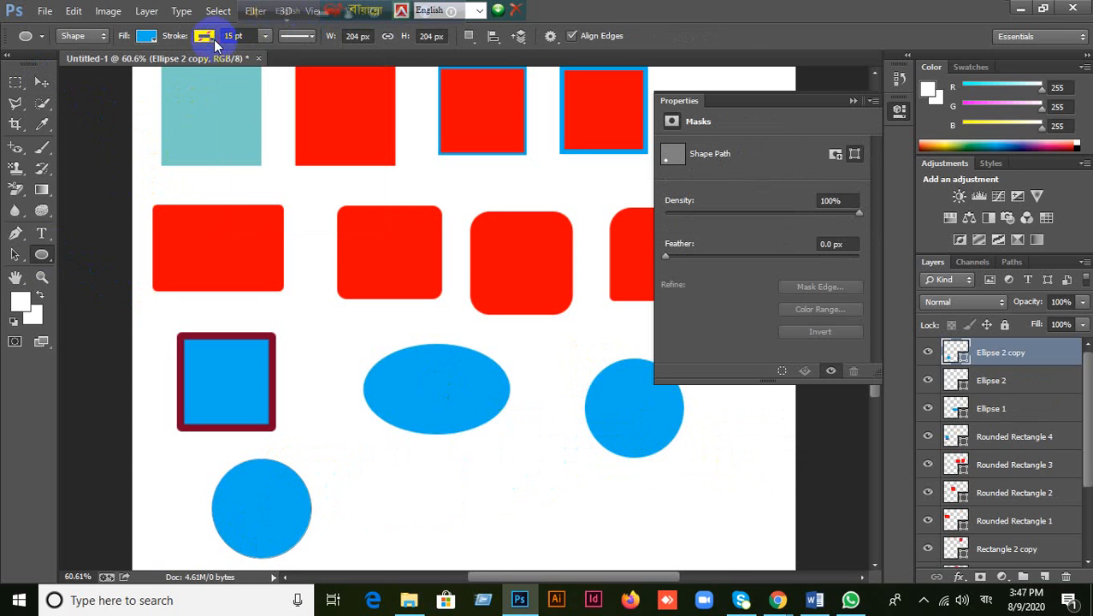
click(158, 161)
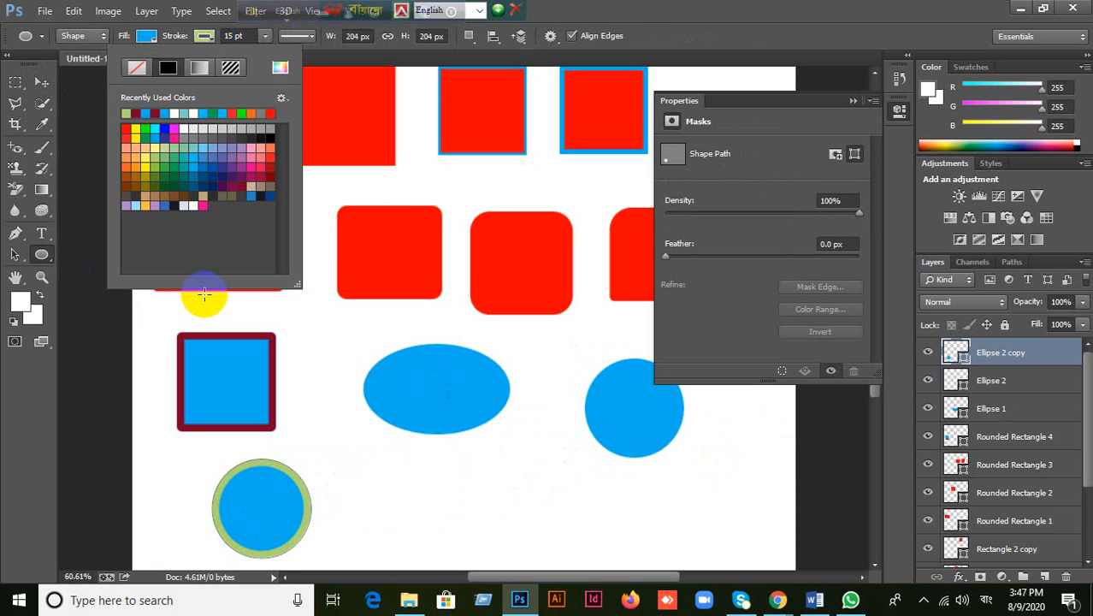
click(266, 178)
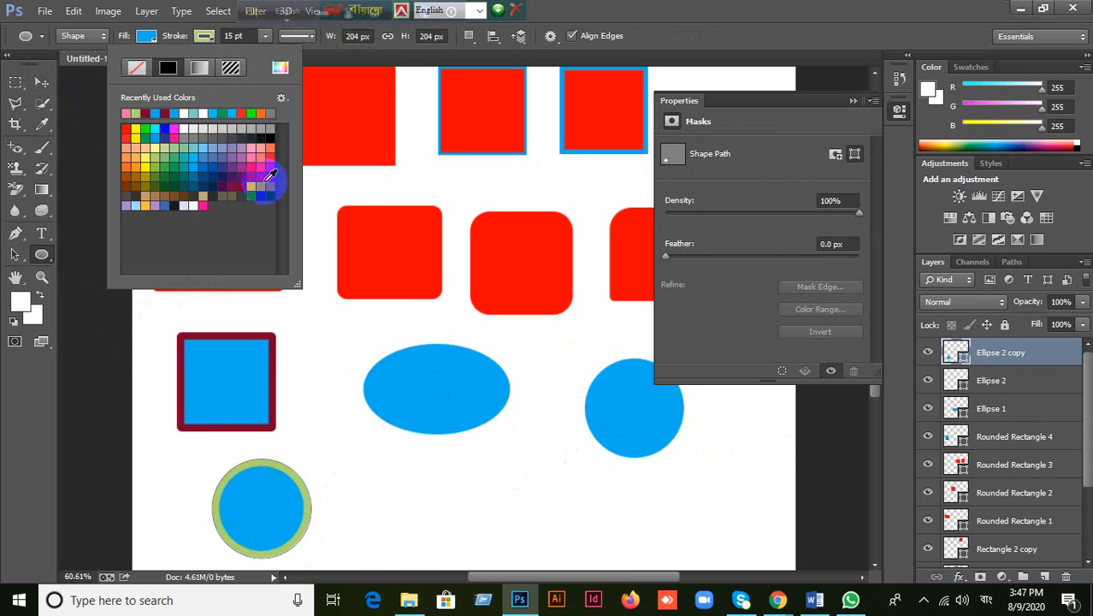
click(282, 70)
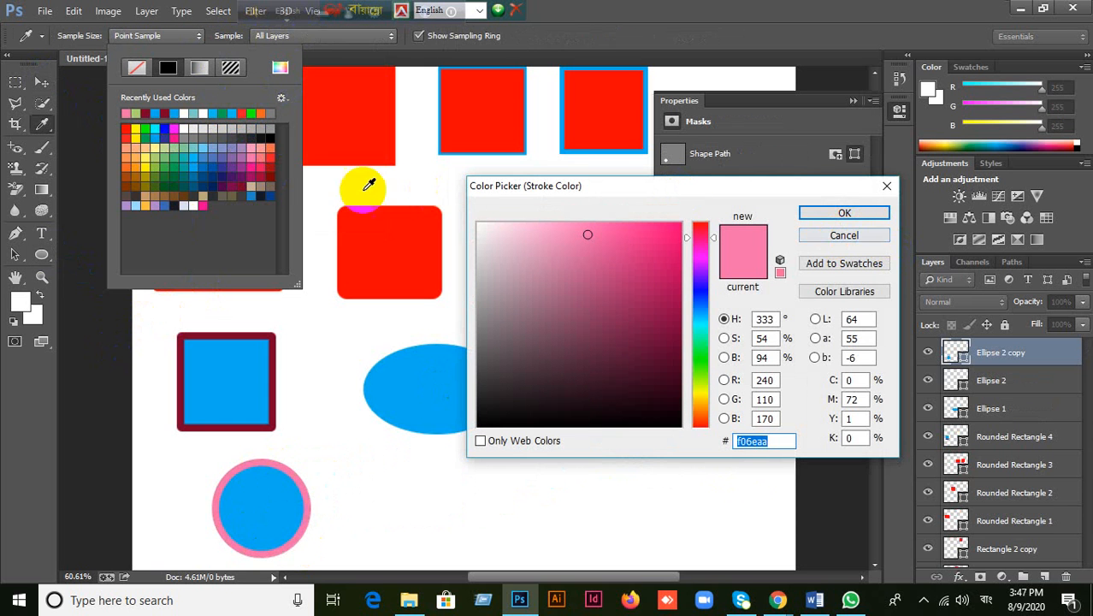
click(641, 322)
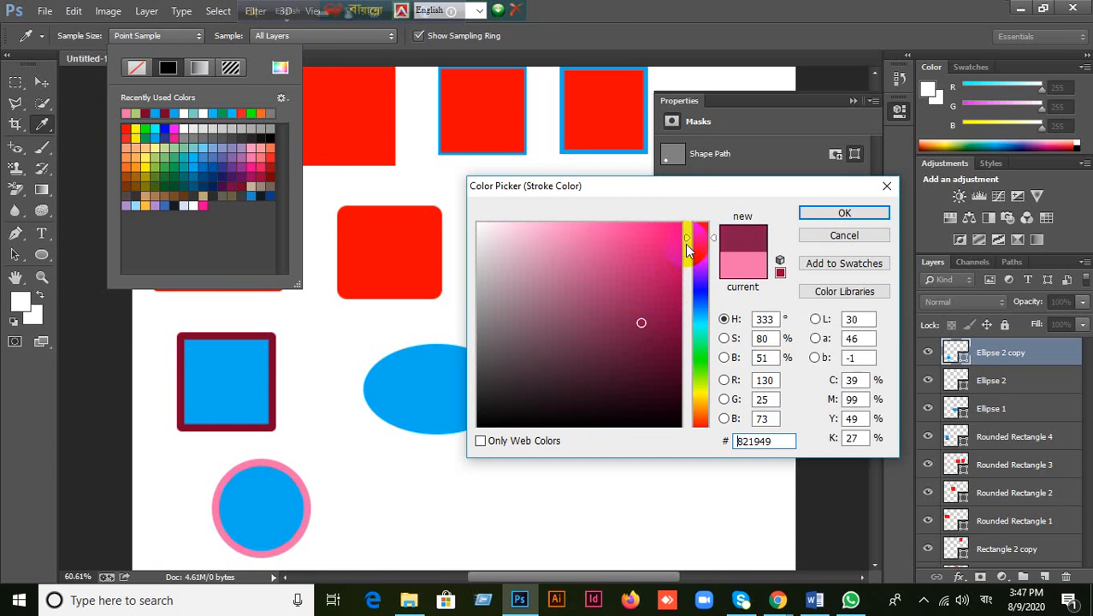
drag(689, 243, 695, 347)
drag(642, 237, 682, 225)
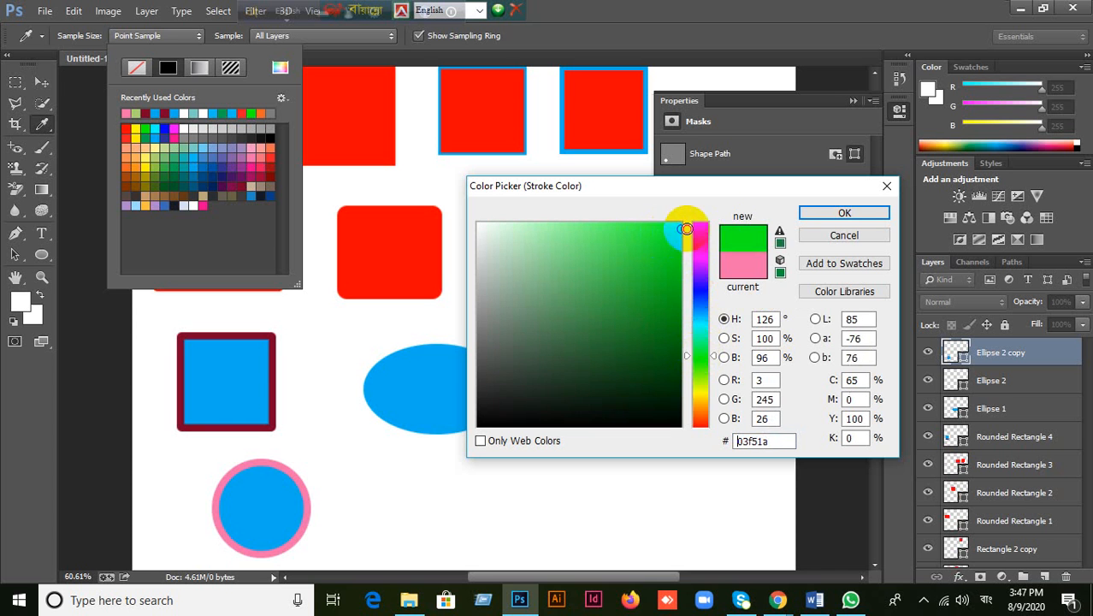
click(876, 214)
click(853, 100)
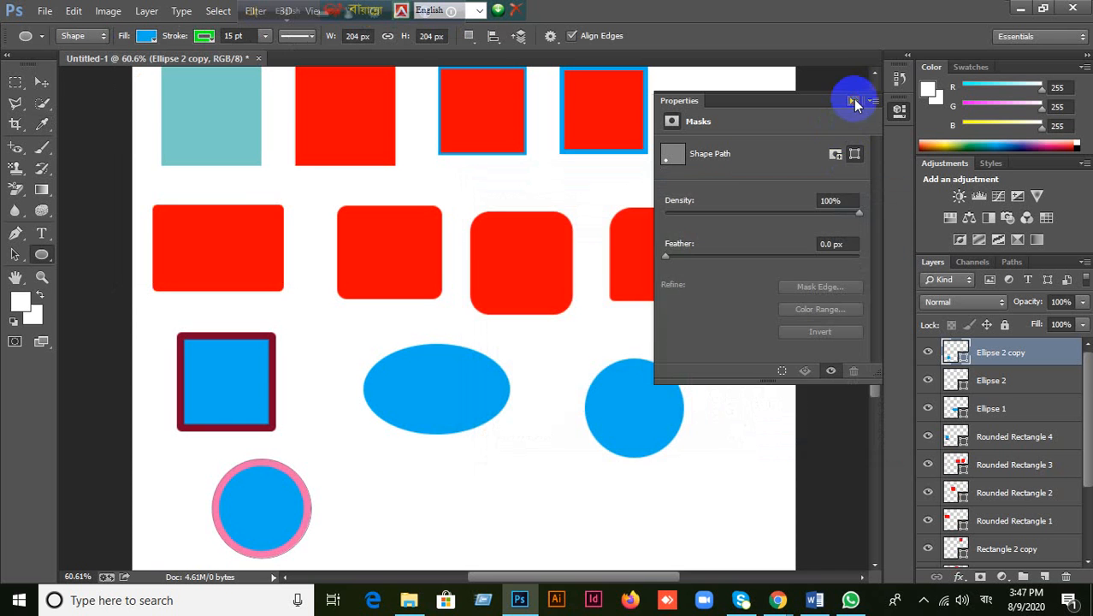
Step: Draw a double crescent custom shape about 226 × 248 px below the blue ellipse
scroll(505, 320, down, 5)
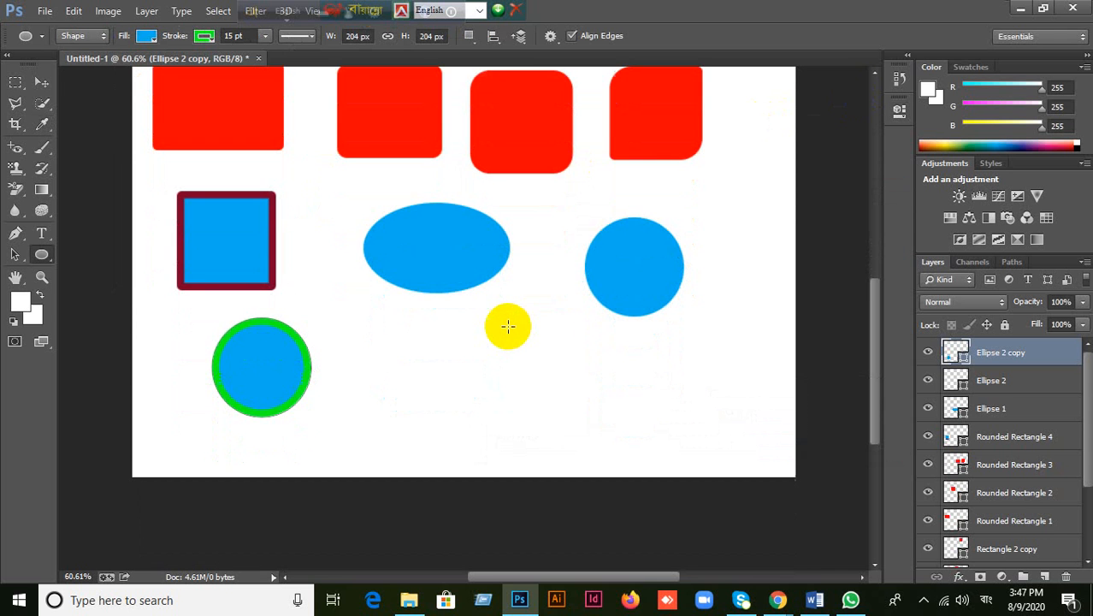
right_click(41, 256)
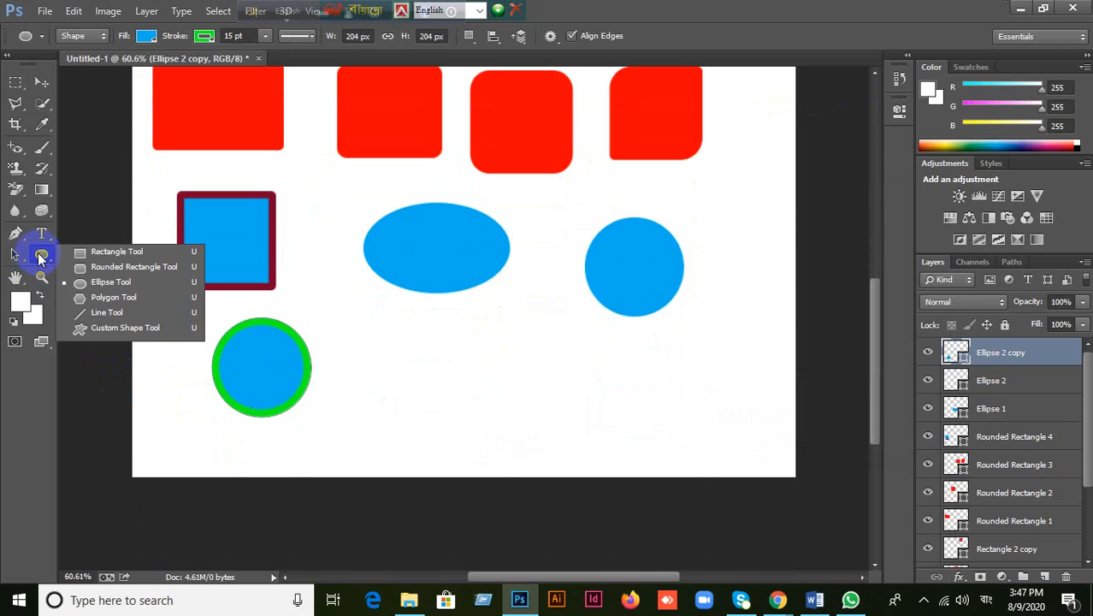
click(104, 327)
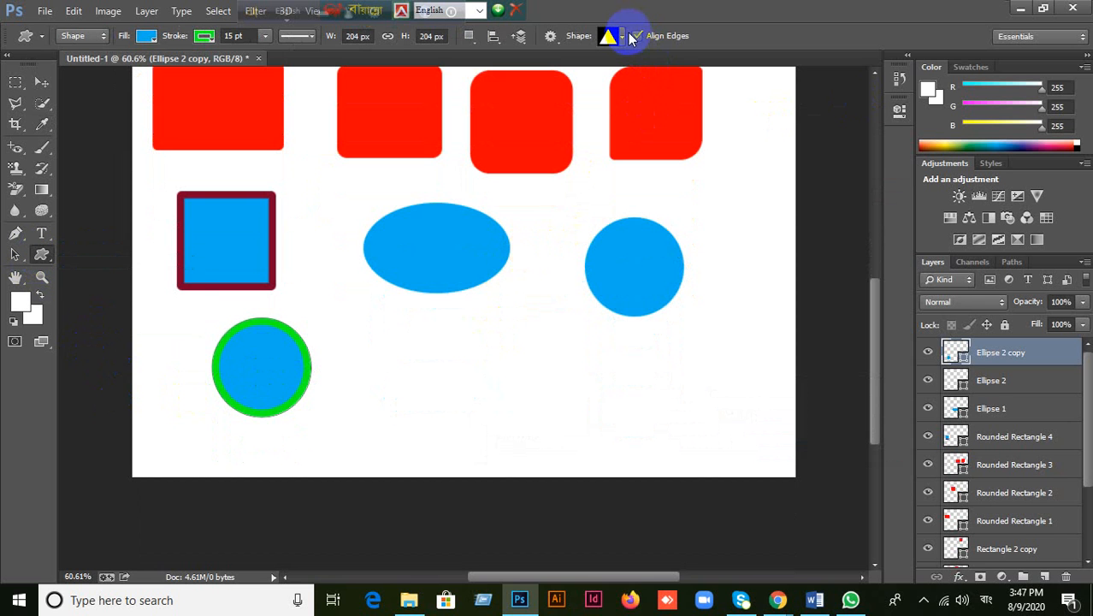
click(611, 35)
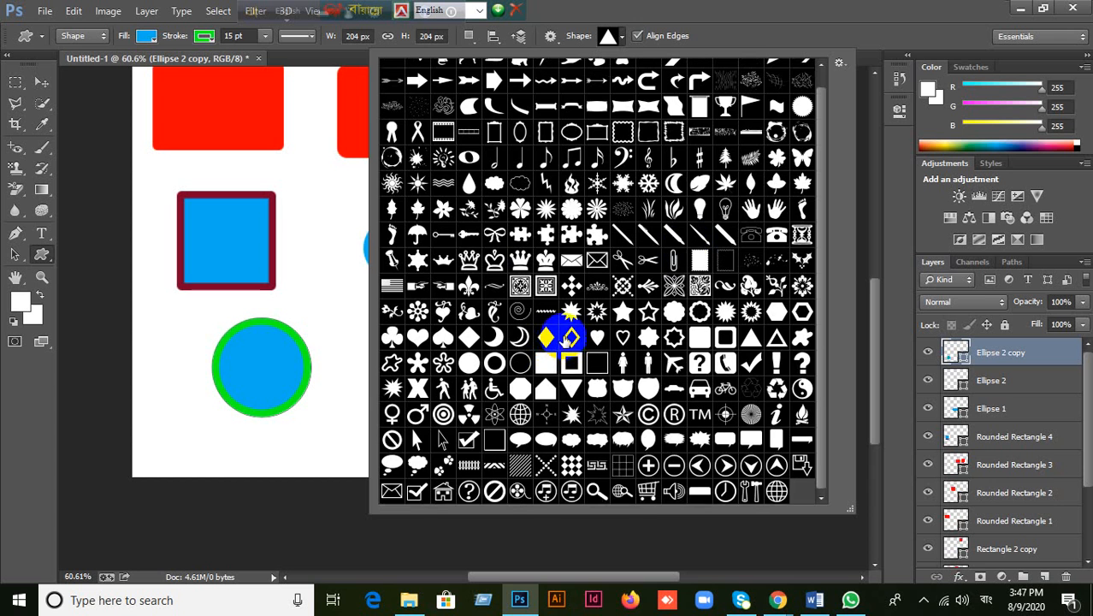
scroll(561, 317, up, 1)
click(673, 199)
click(710, 9)
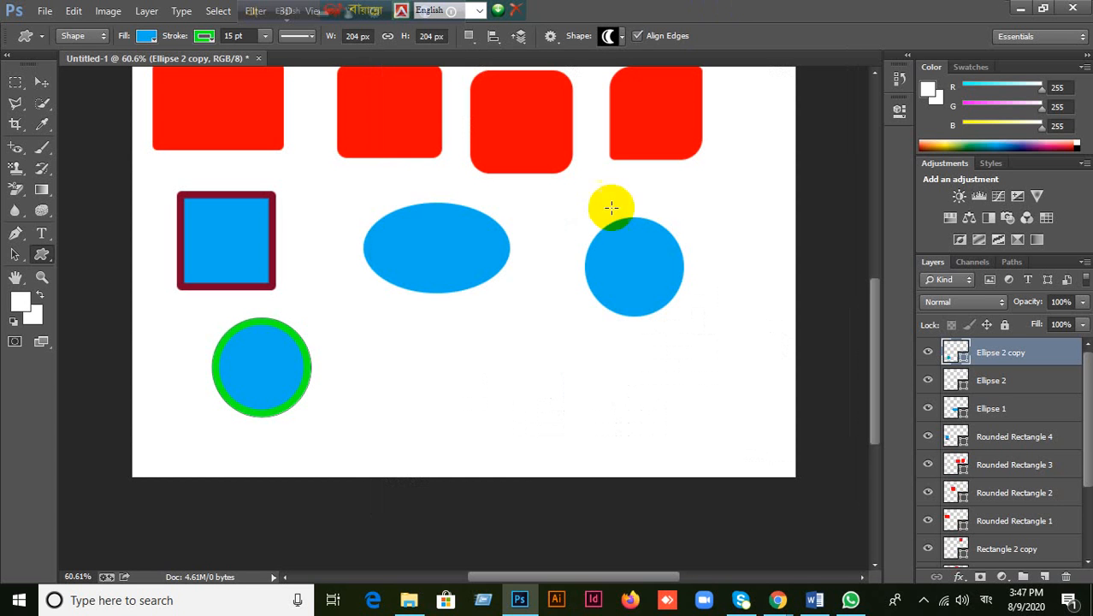
drag(393, 348, 448, 408)
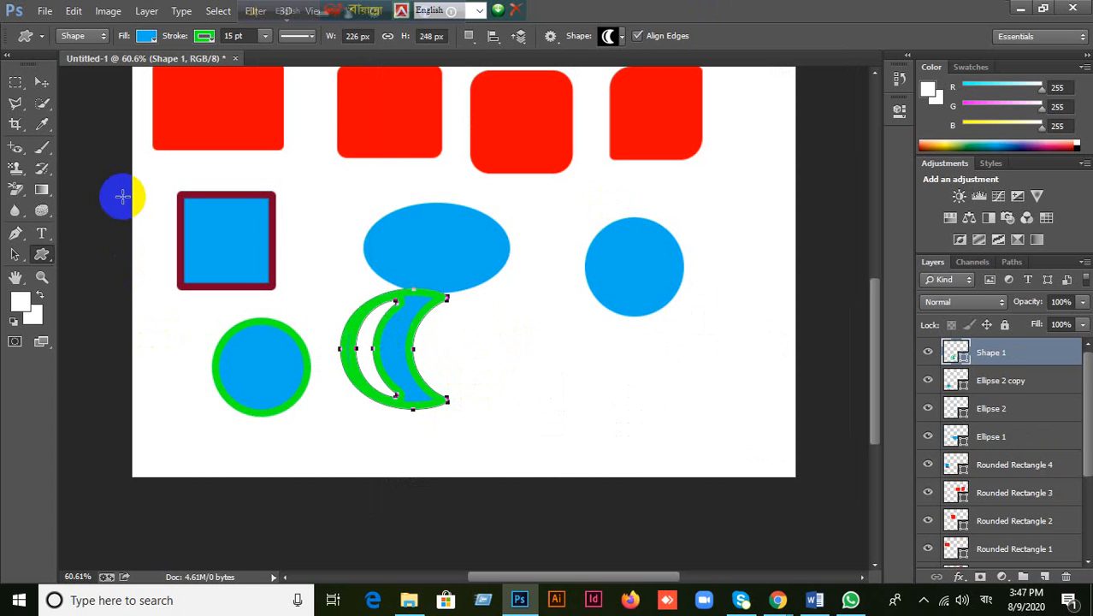
Step: Remove the crescent's stroke and draw a dark red pentagon about 307 × 307 px beside it
click(204, 36)
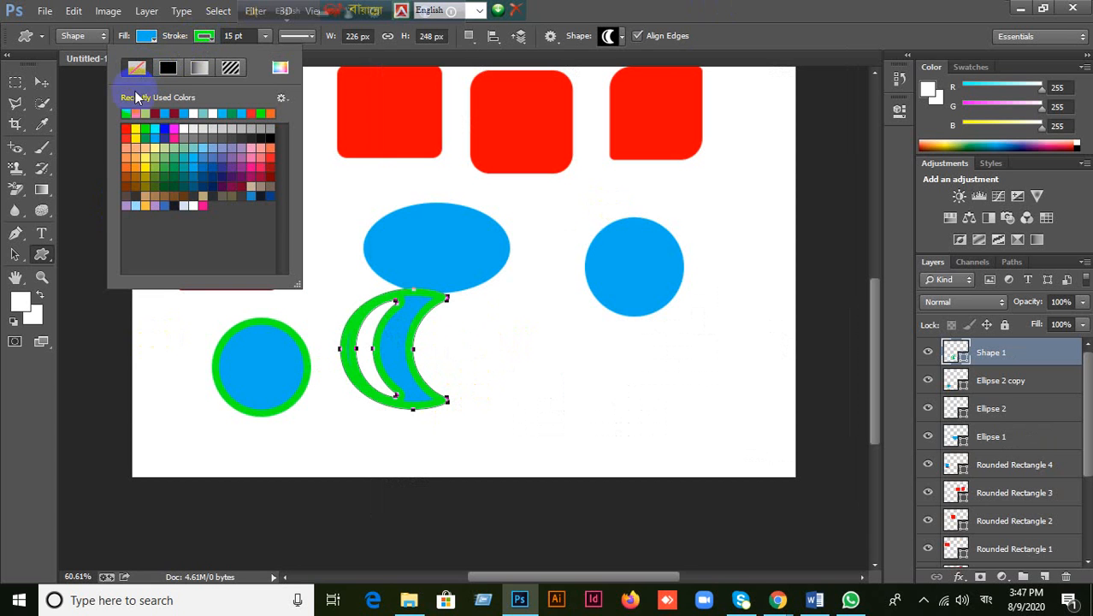
click(137, 68)
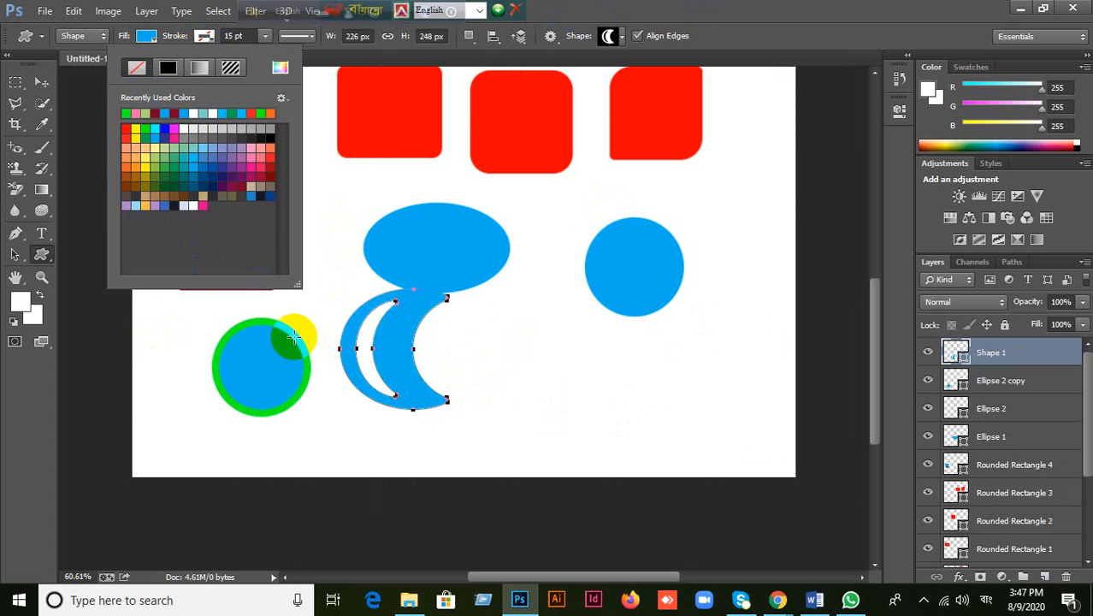
click(305, 341)
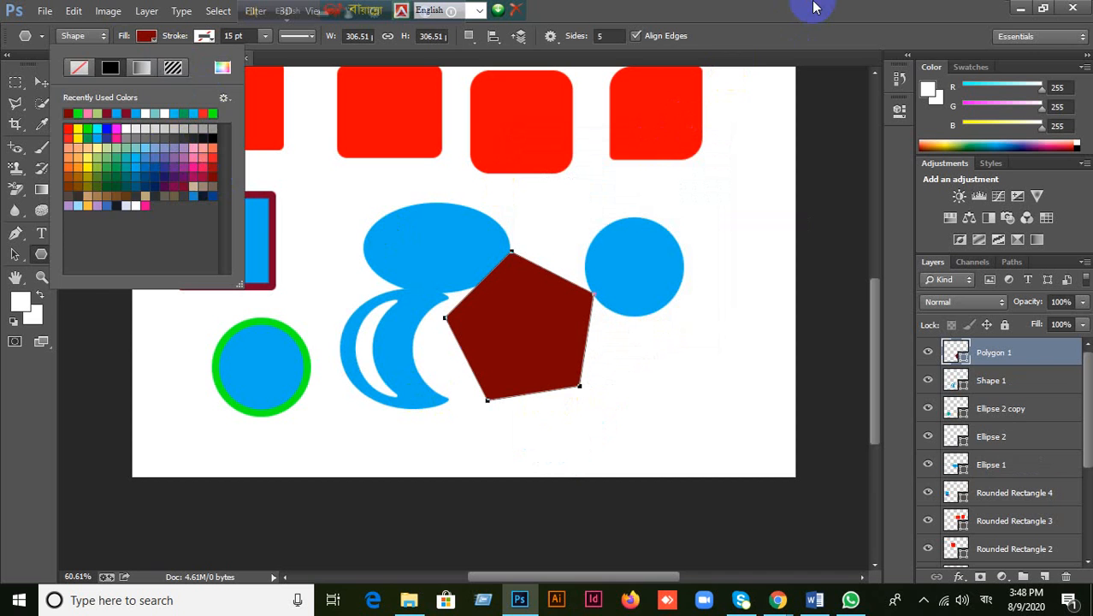
click(188, 249)
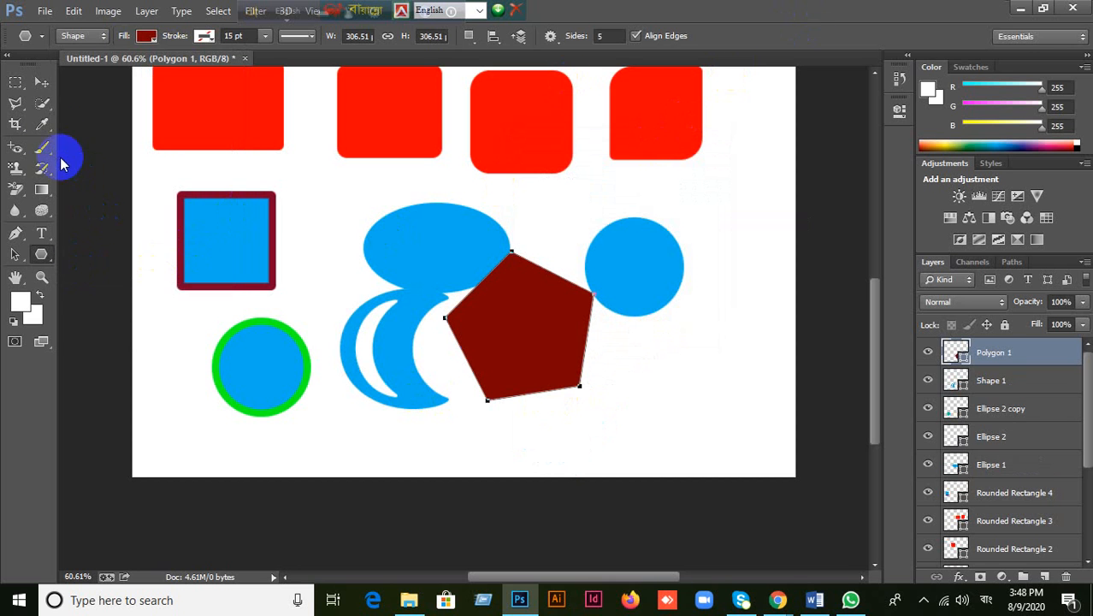
click(49, 98)
click(46, 254)
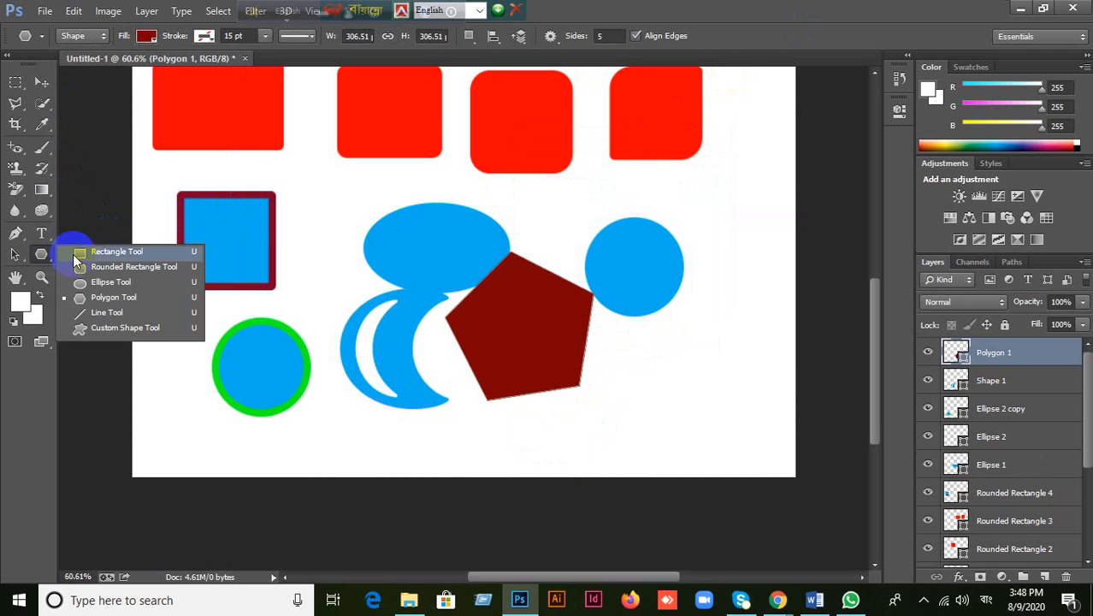
click(99, 326)
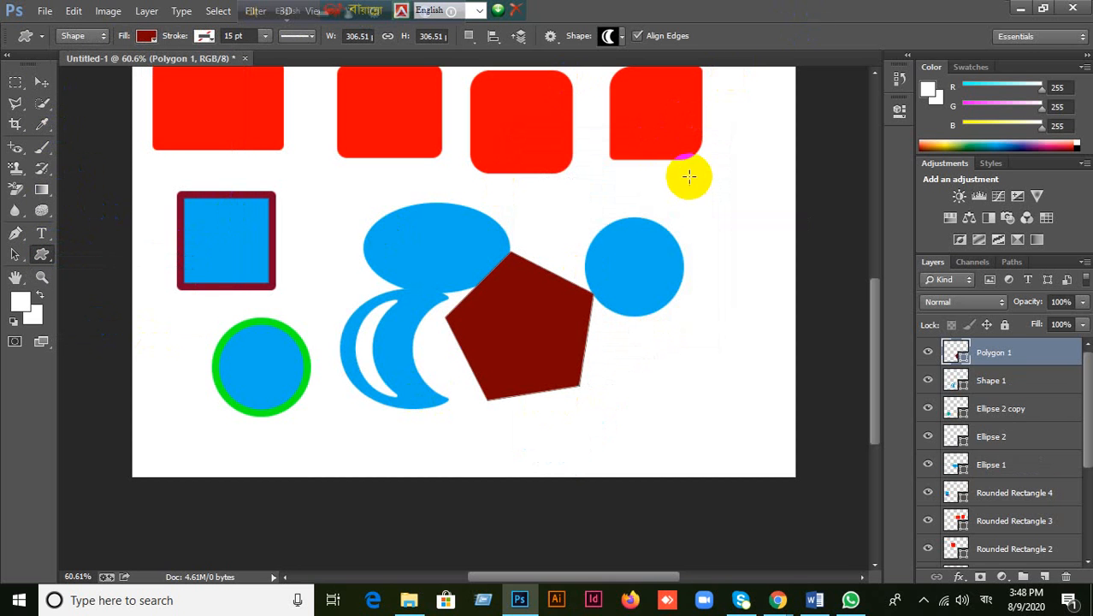
click(623, 36)
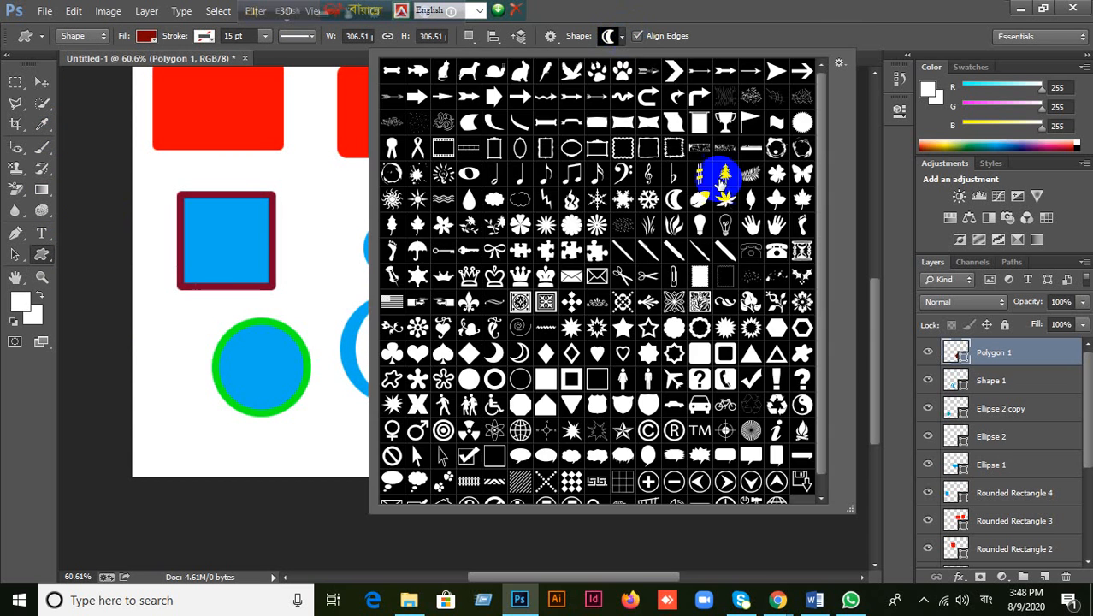
click(760, 5)
Step: Create a dark red polygon with 8 sides, 306.51 px wide and high, and move it fully onto the canvas below the plain blue circle
click(40, 257)
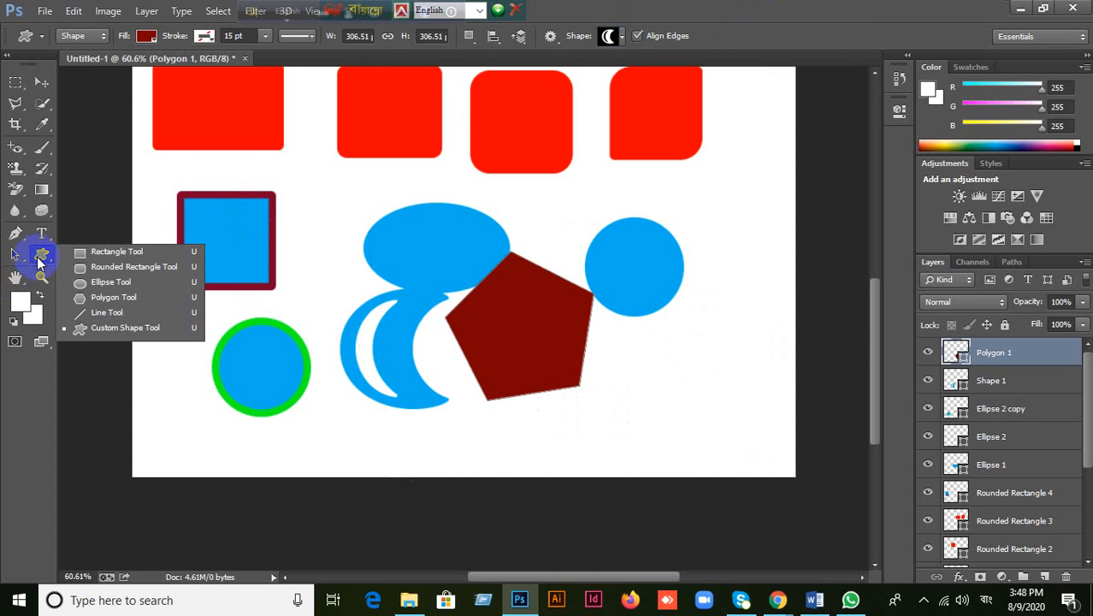
click(98, 297)
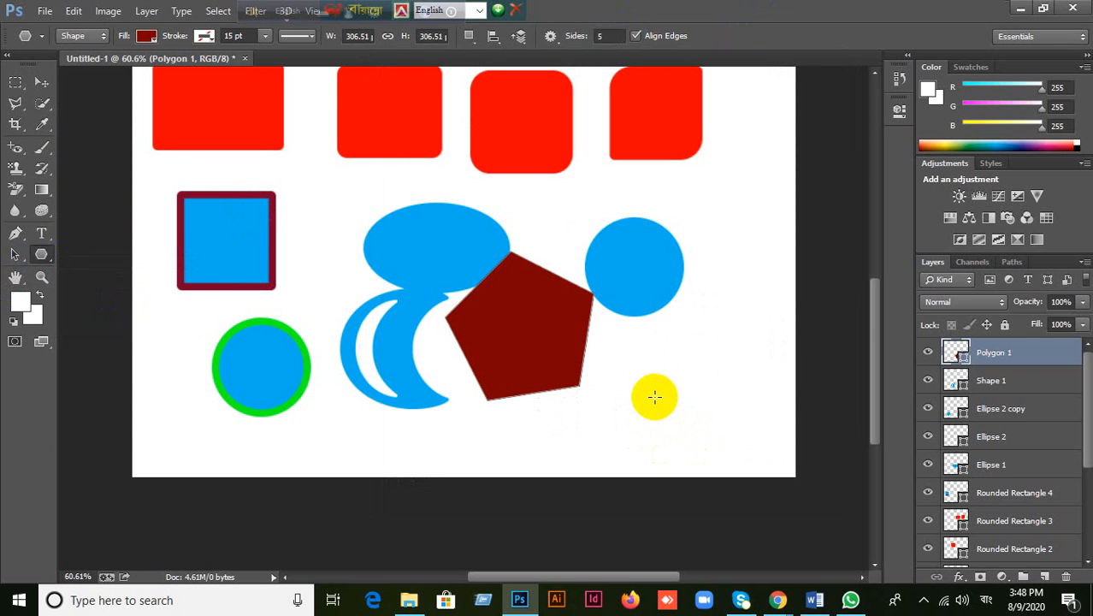
click(657, 375)
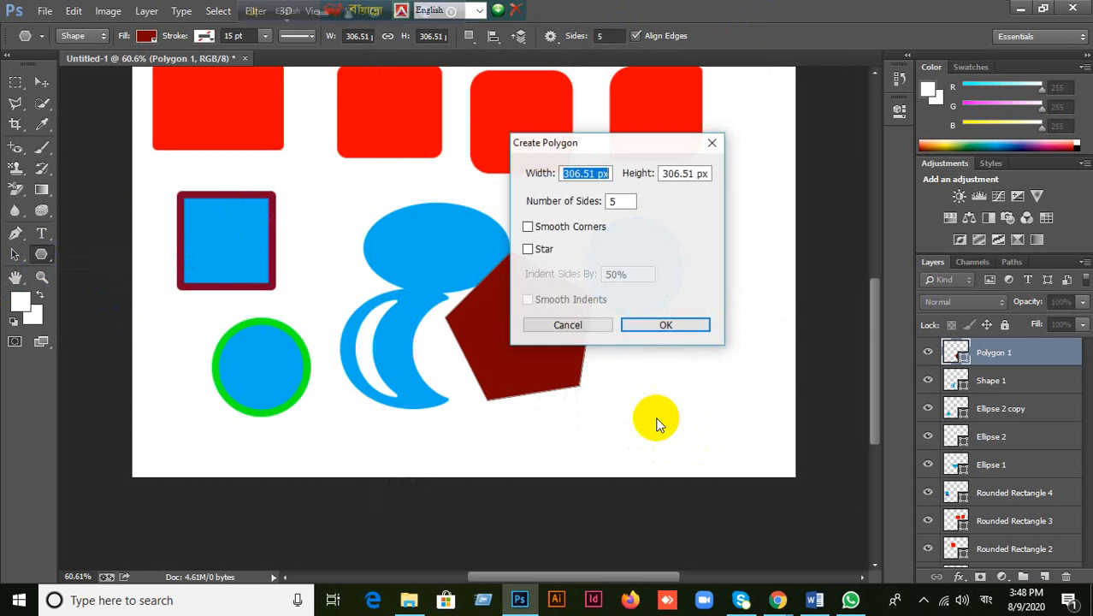
double_click(609, 201)
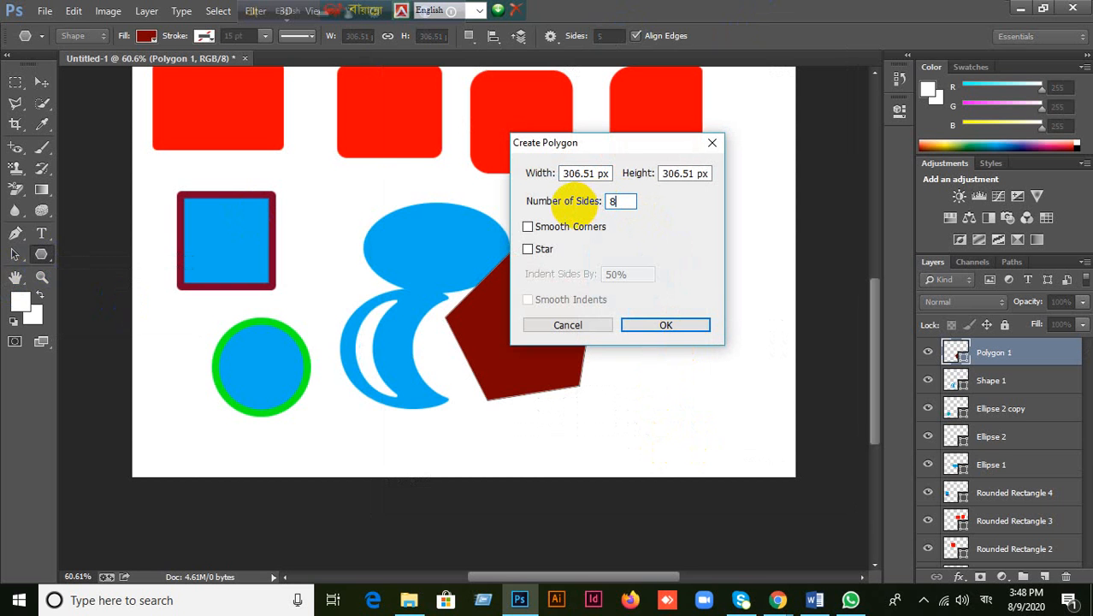
text(8)
click(664, 323)
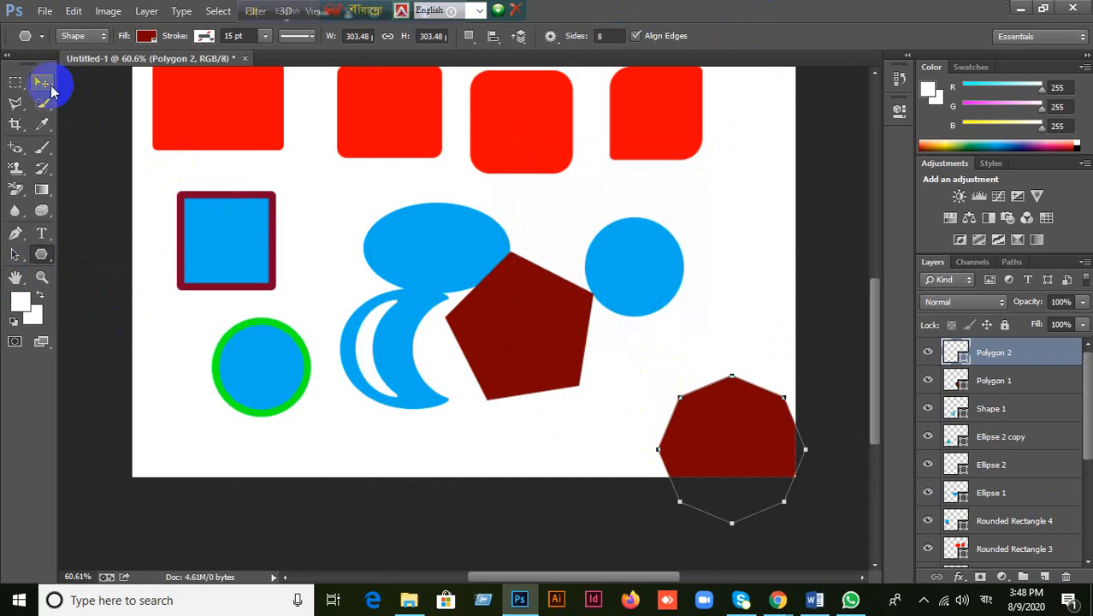
click(48, 88)
drag(714, 404, 700, 359)
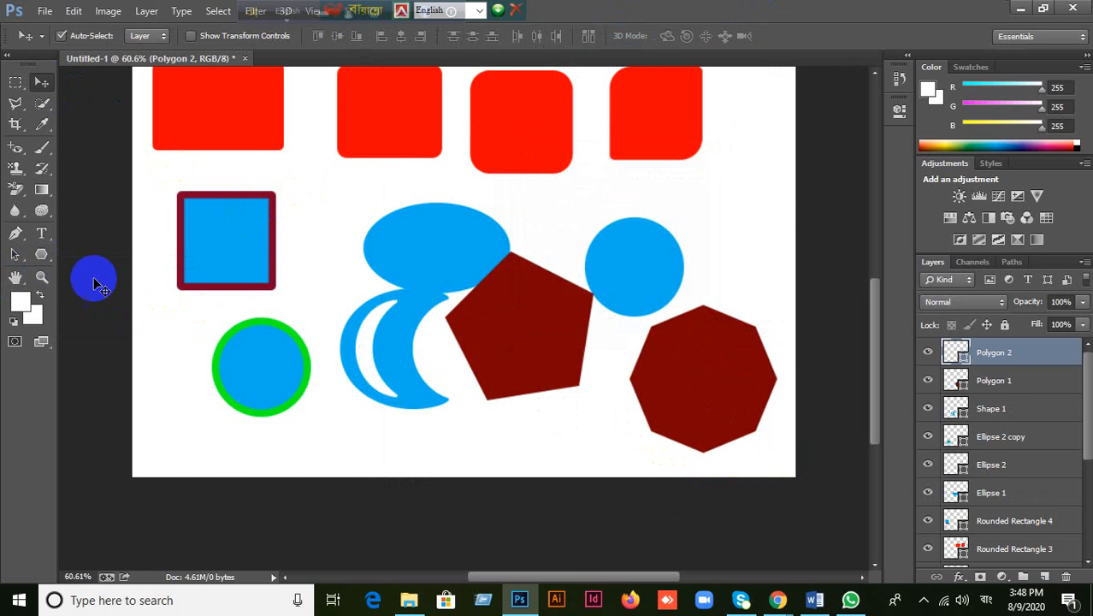
Step: Give the dark red octagon a dark teal stroke
click(43, 256)
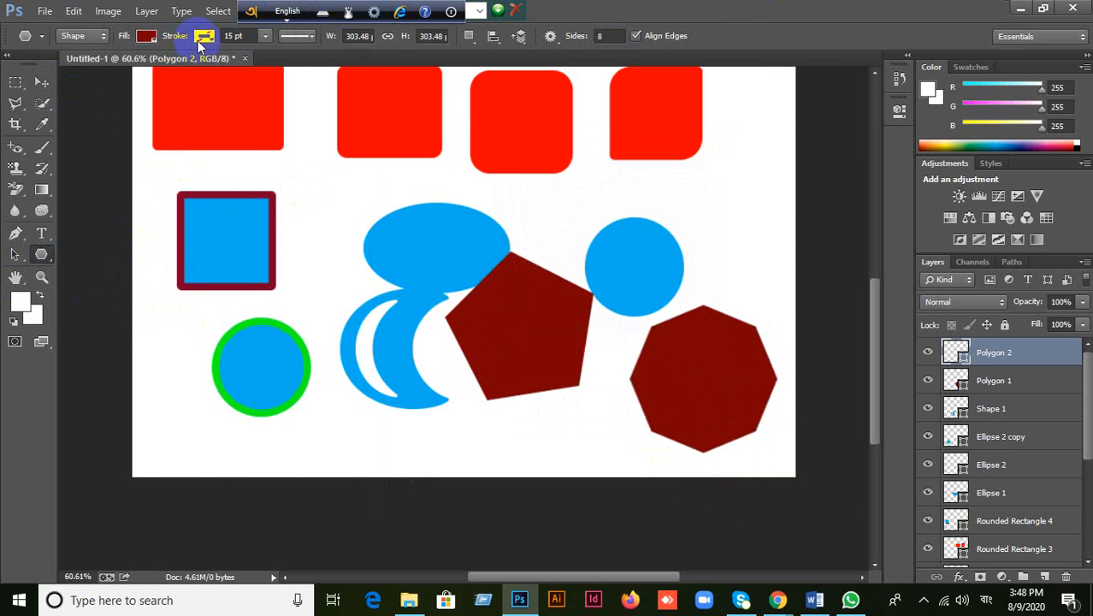
click(202, 36)
click(176, 175)
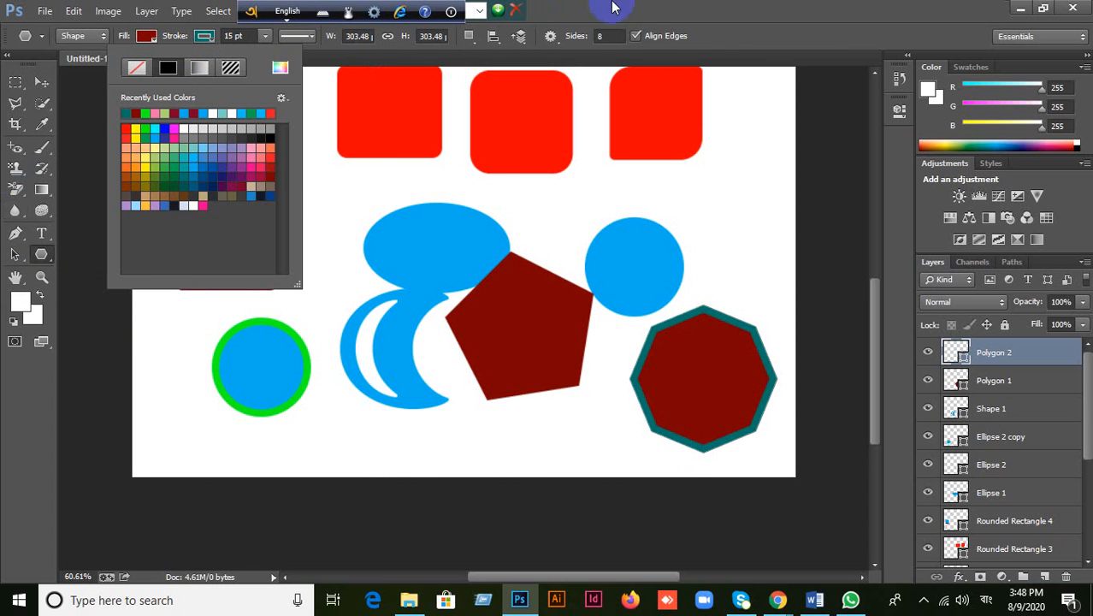
click(98, 88)
click(42, 83)
scroll(691, 392, down, 3)
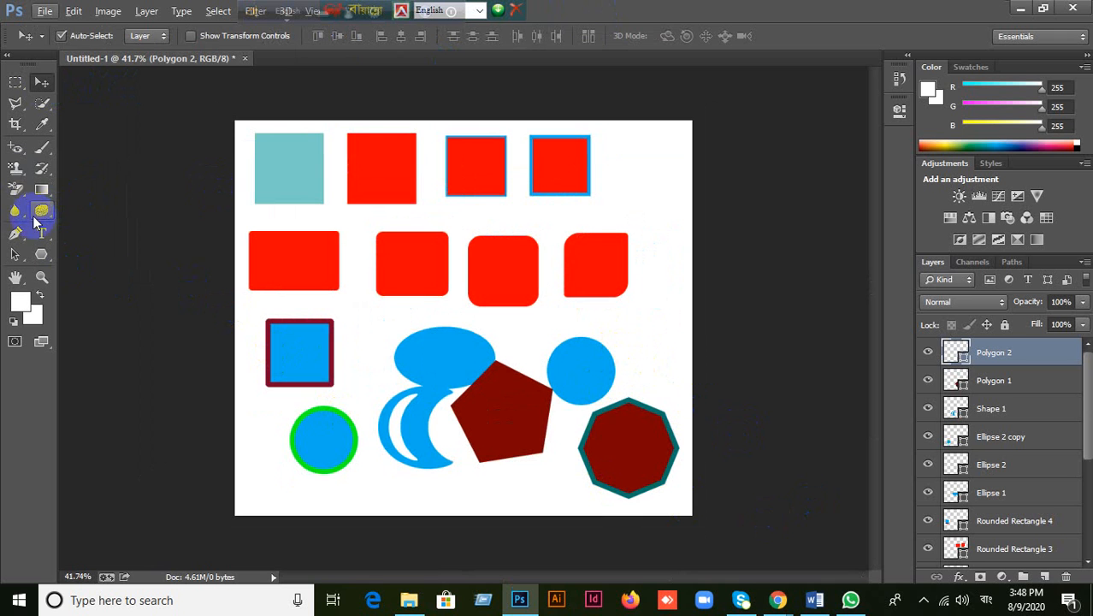
click(16, 189)
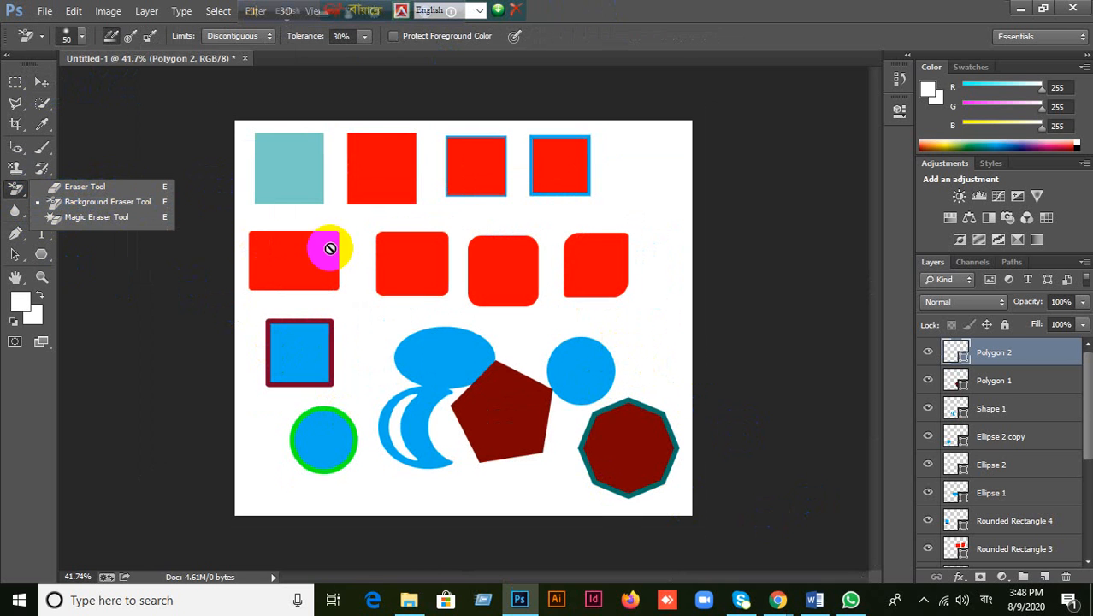
click(656, 5)
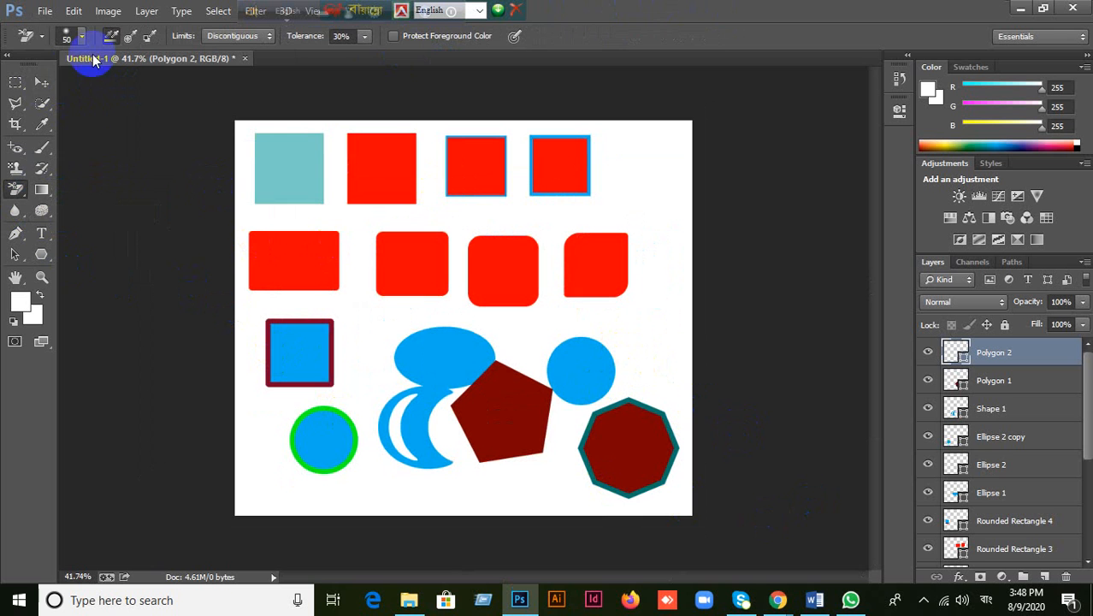
click(42, 82)
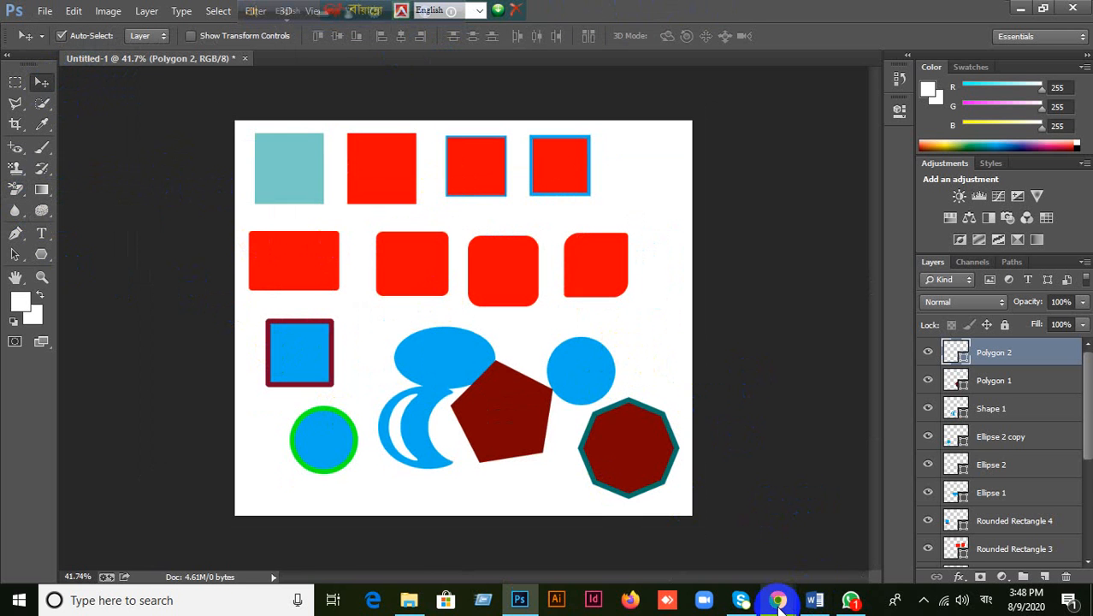
Step: Switch to the Google Meet call in Chrome and open the meeting chat
mouse_move(777, 599)
click(727, 539)
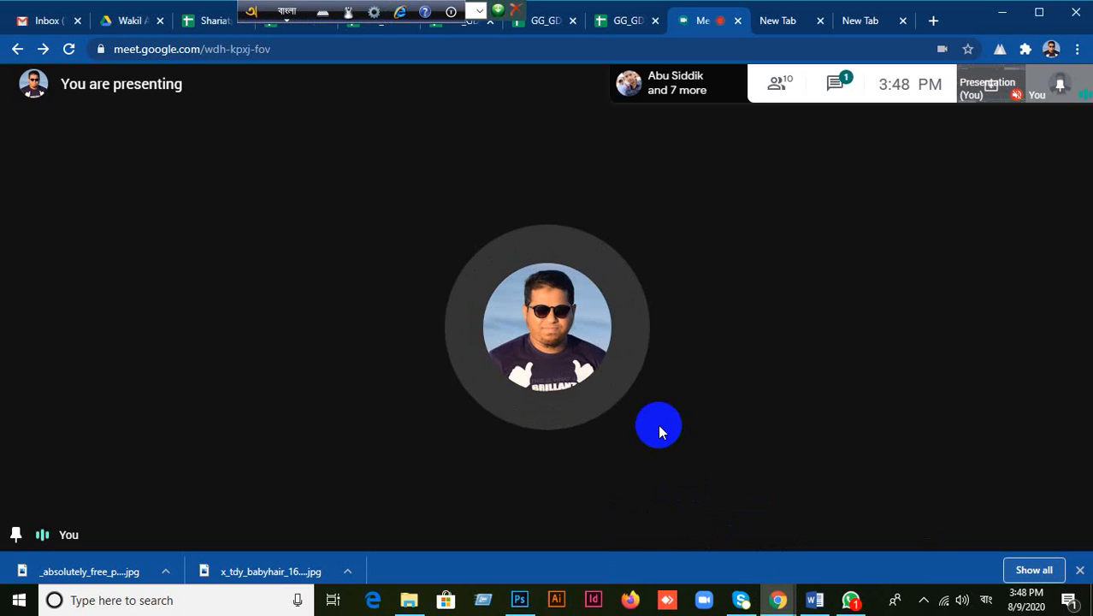
click(838, 81)
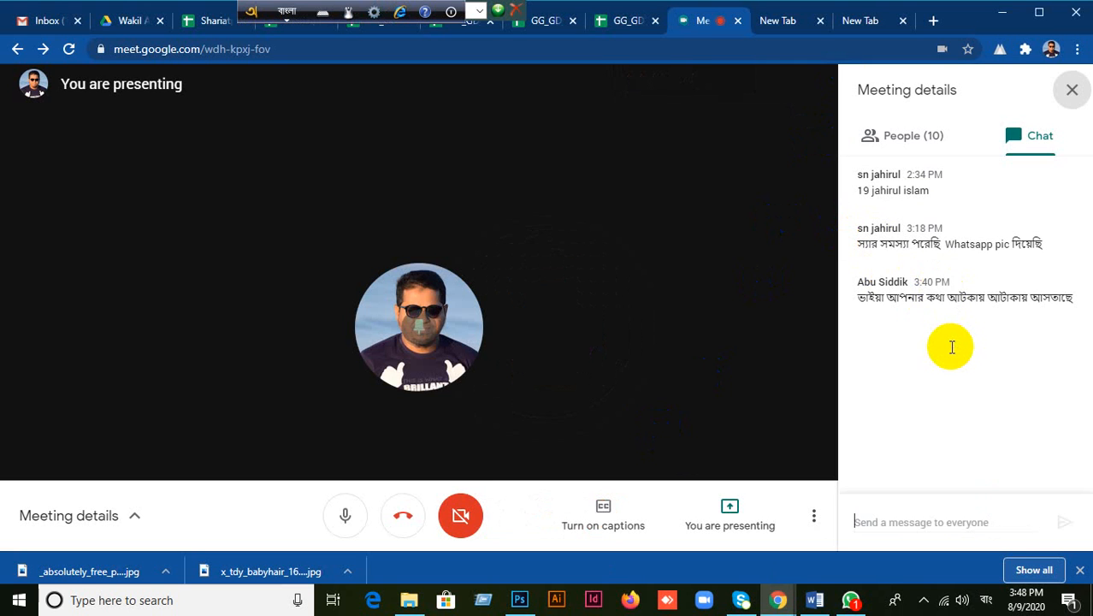
Step: Review the list of people in the meeting down to the last participant
click(912, 133)
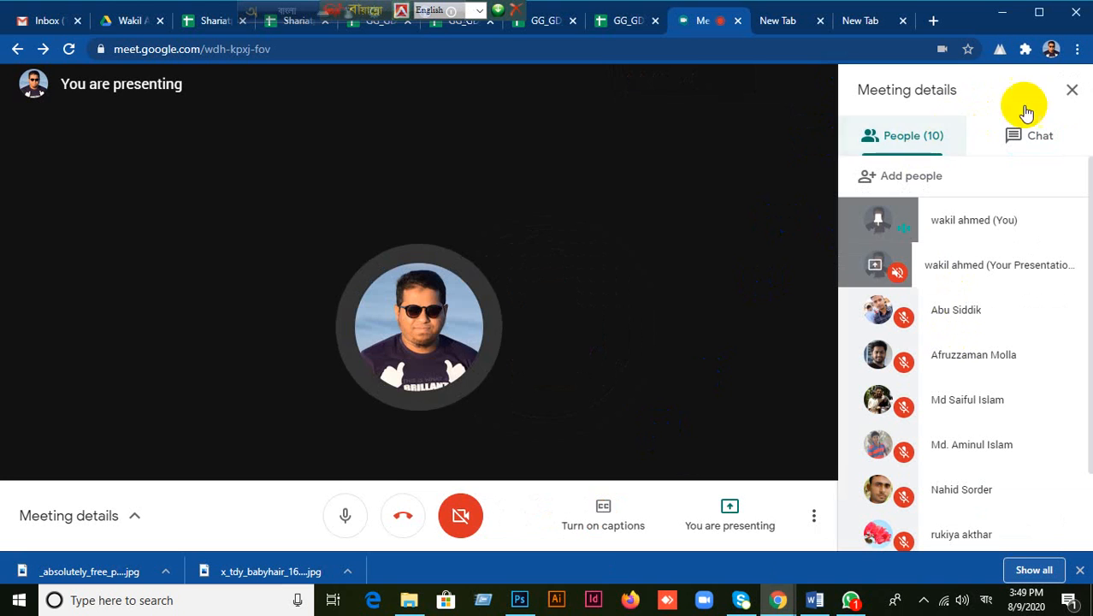
click(1073, 91)
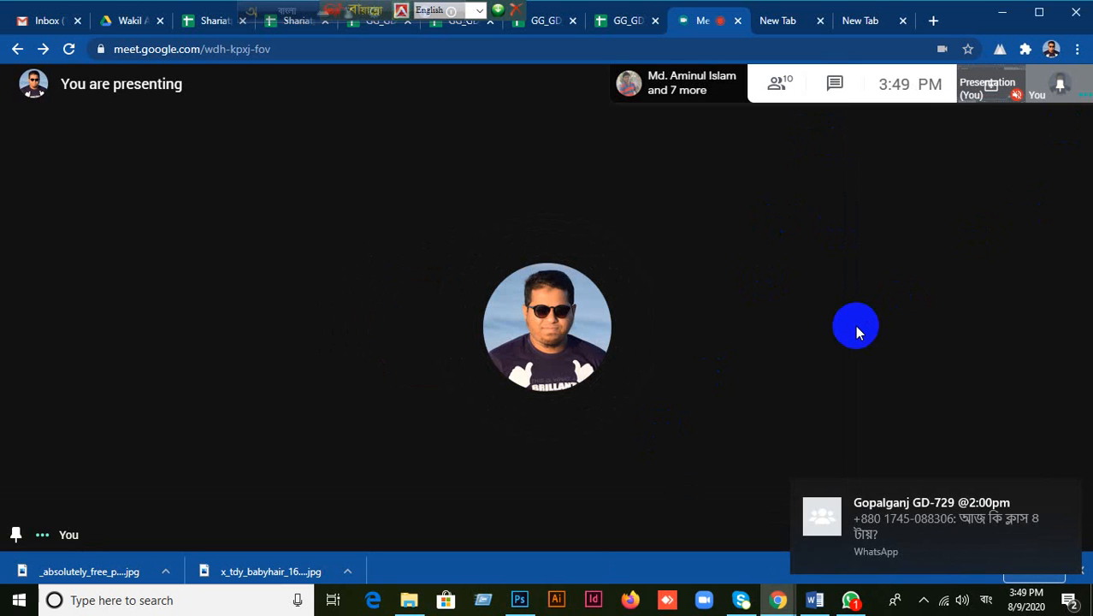
click(782, 85)
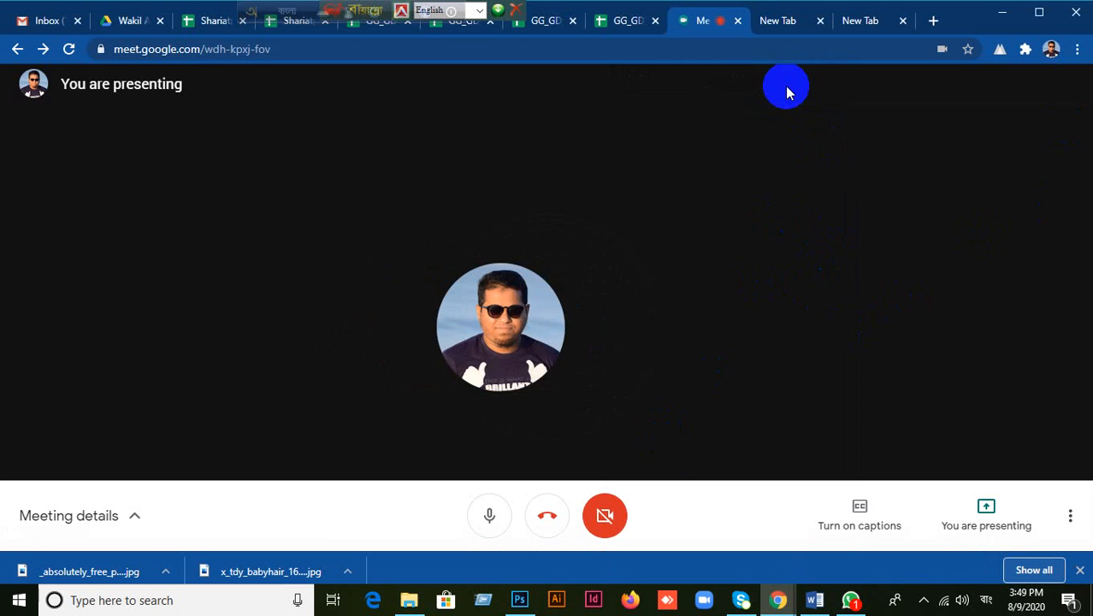
scroll(998, 405, down, 1)
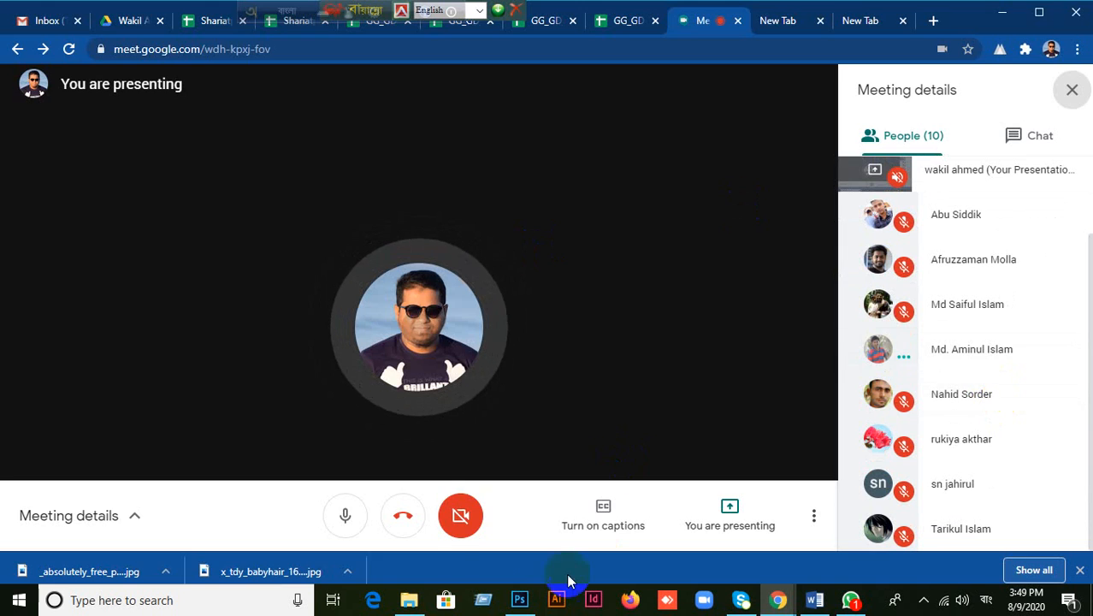
Step: Switch to Photoshop, show the Pen Tool variants, and return to the Move tool
click(519, 599)
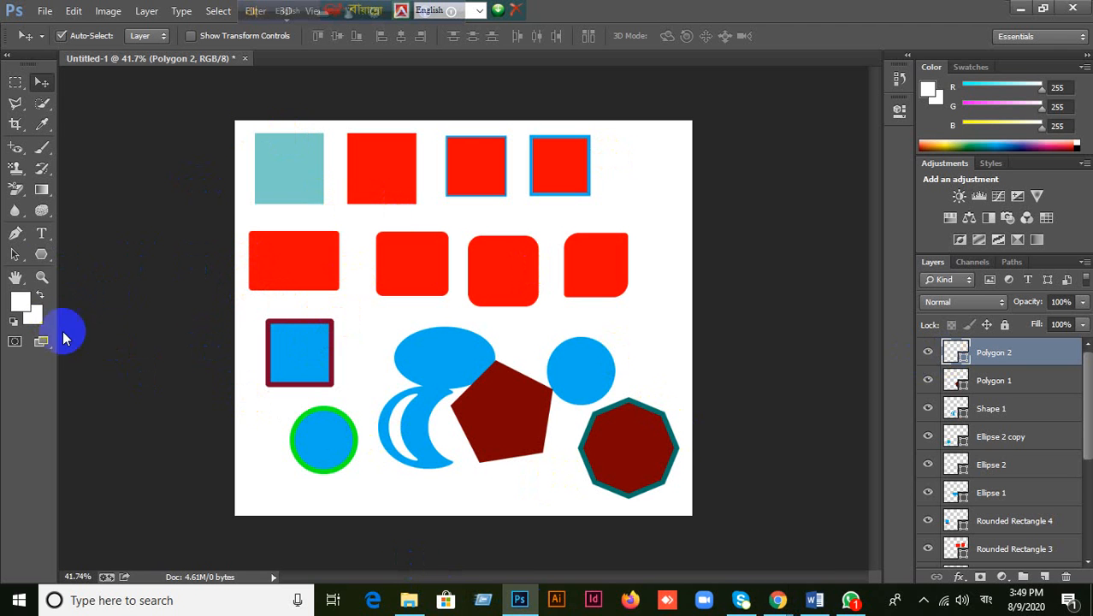
click(16, 235)
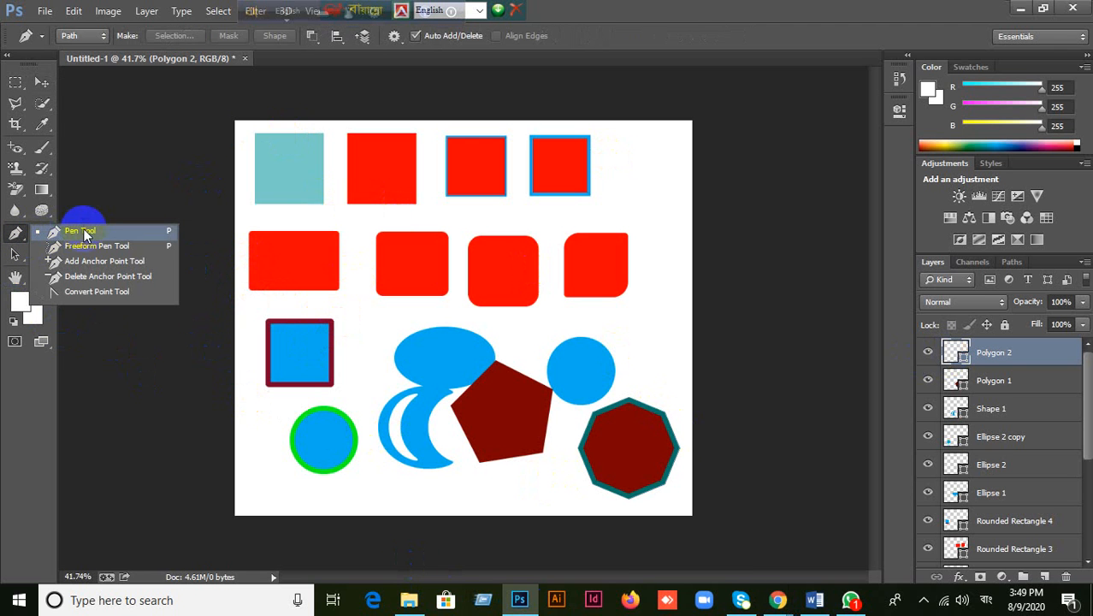
click(761, 19)
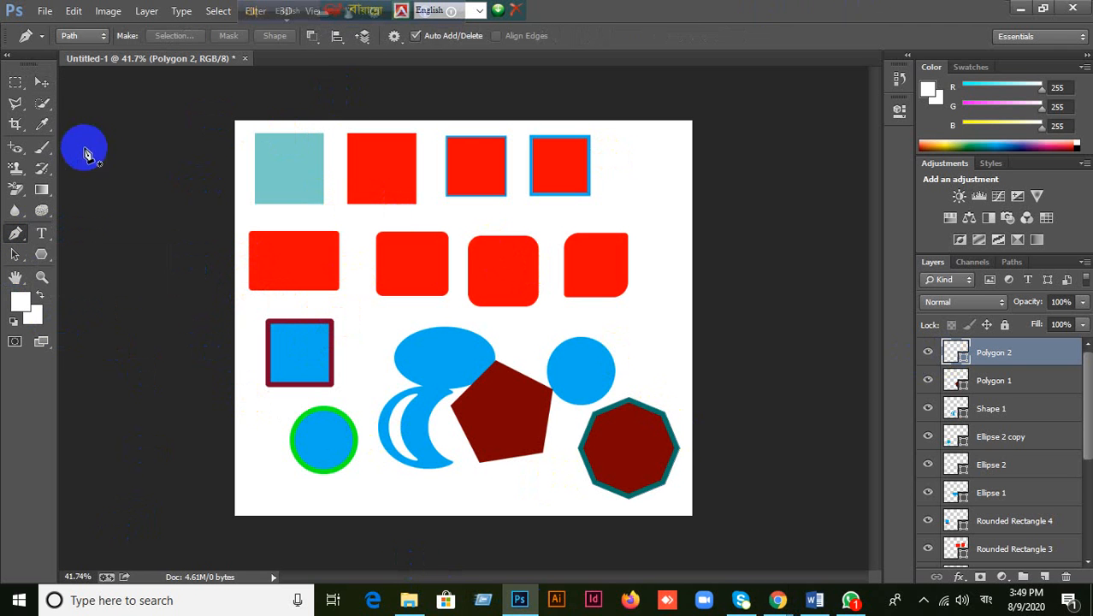
click(40, 82)
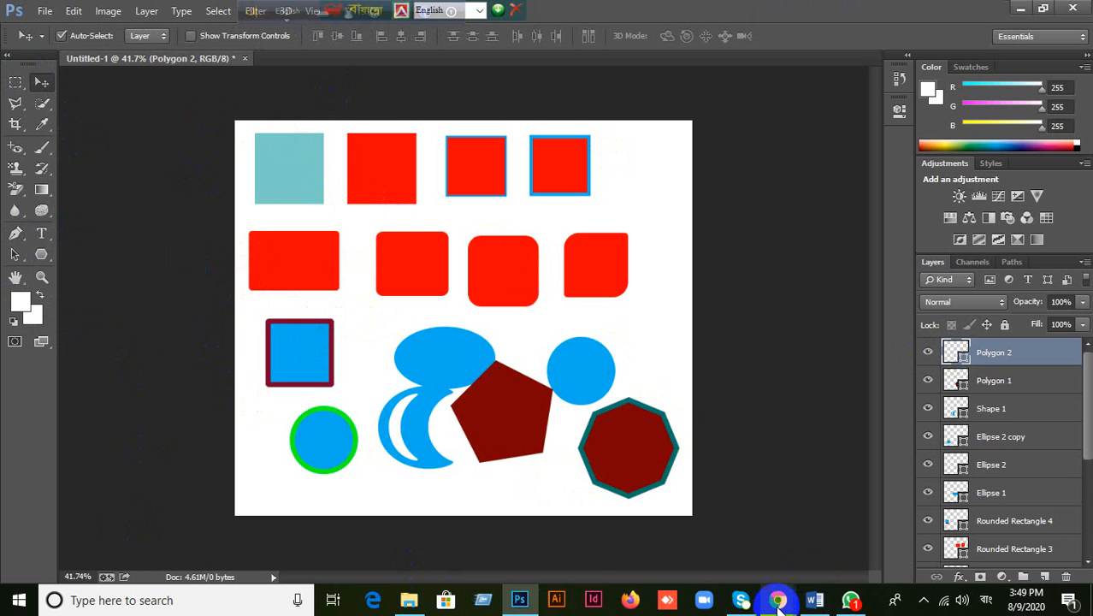
Step: Switch back to the Google Meet call in Chrome and check the remaining participants in the people list
mouse_move(775, 594)
click(705, 522)
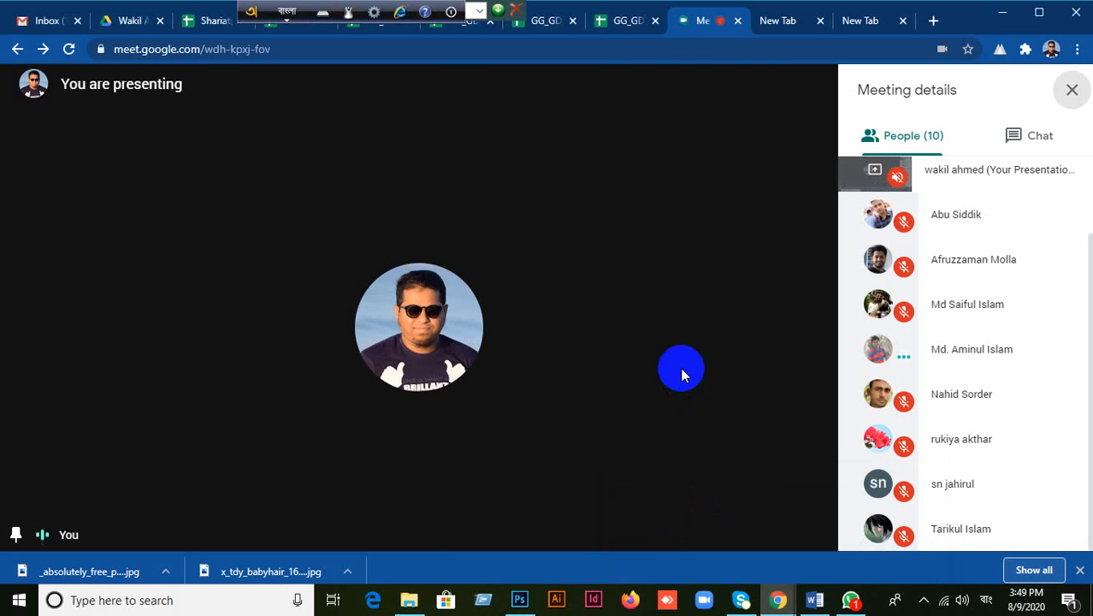
mouse_move(682, 373)
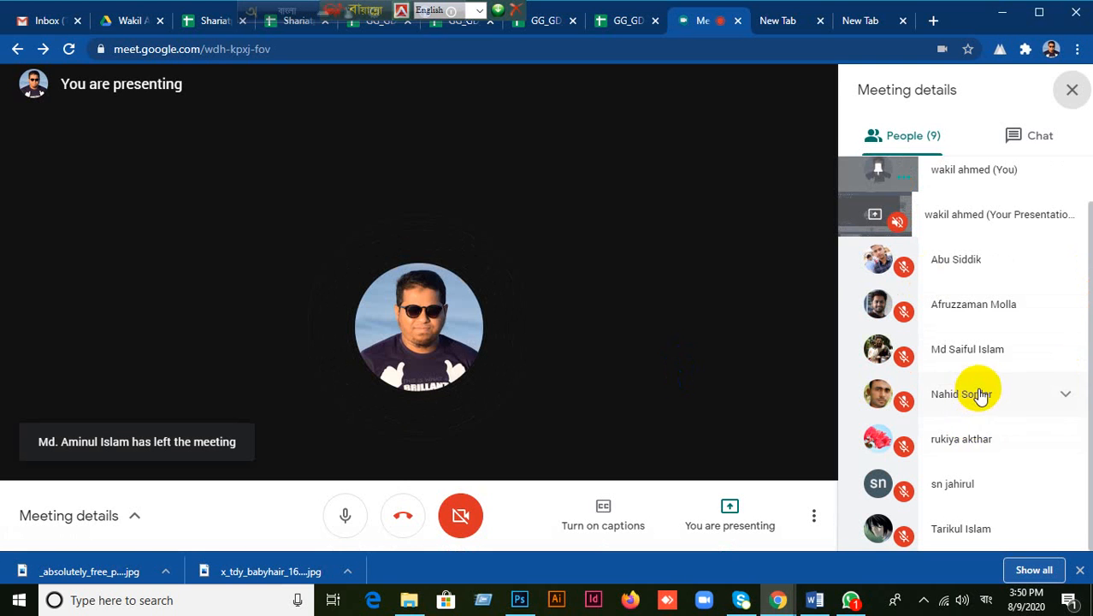
scroll(941, 384, up, 1)
scroll(978, 329, down, 1)
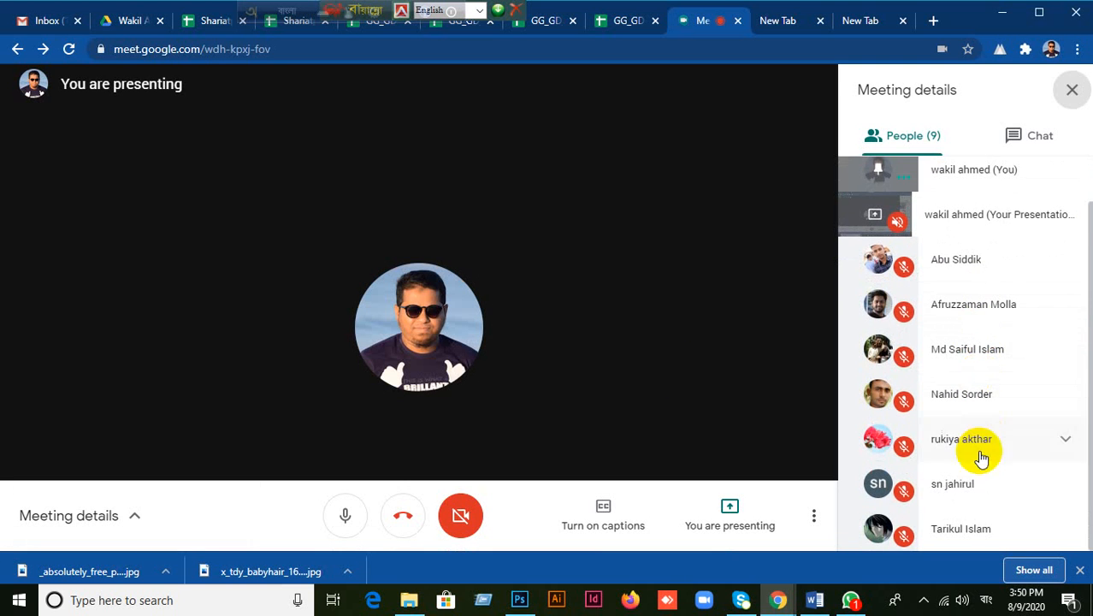
Step: Stop presenting the screen in the meeting and reopen the list of participants
click(1072, 91)
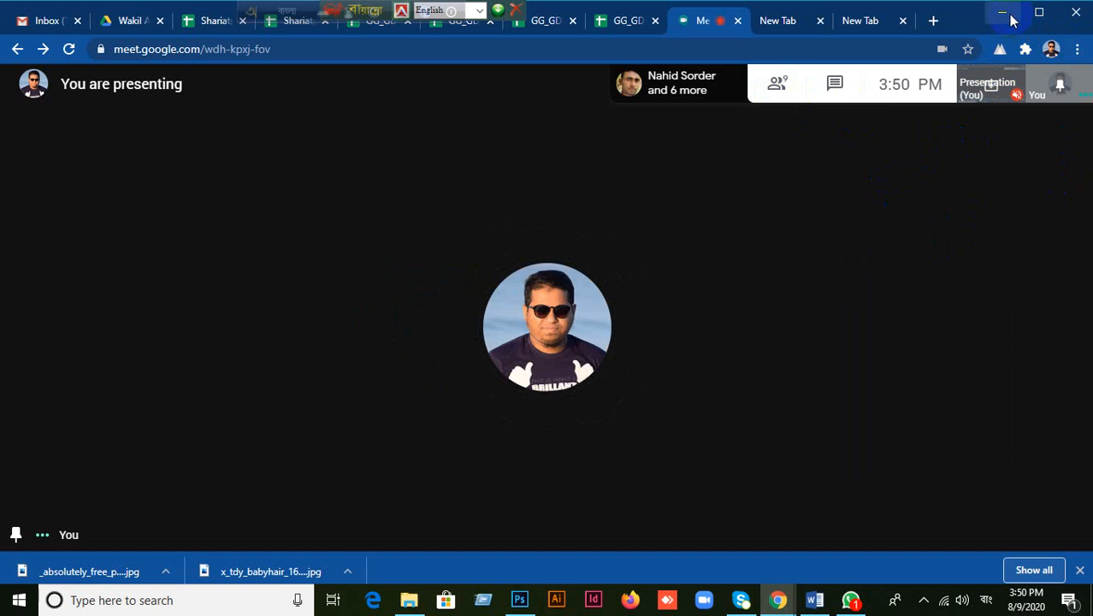
click(965, 508)
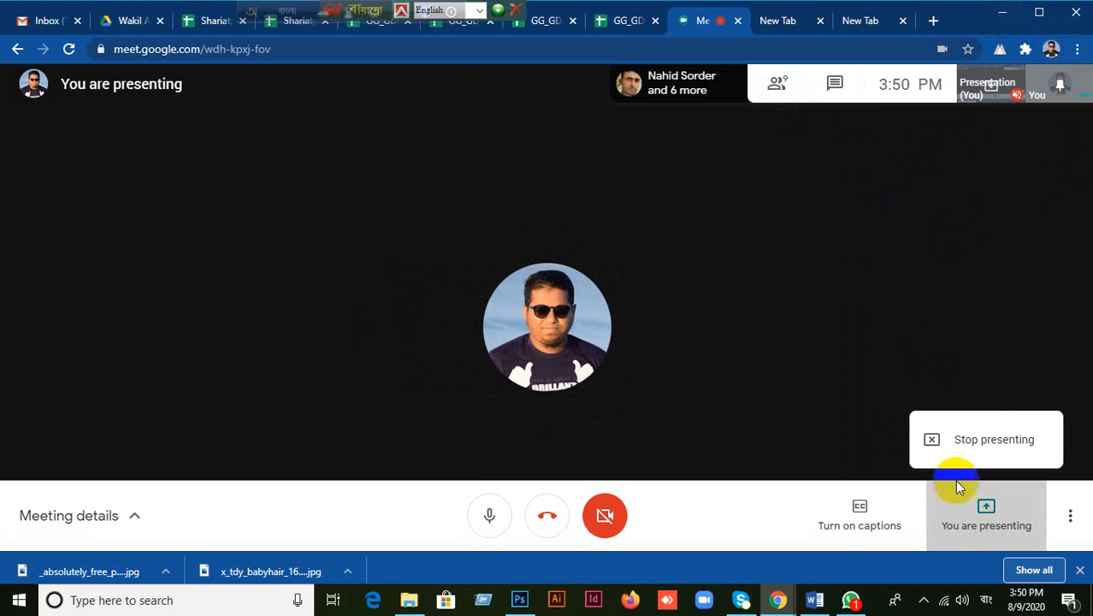
click(963, 441)
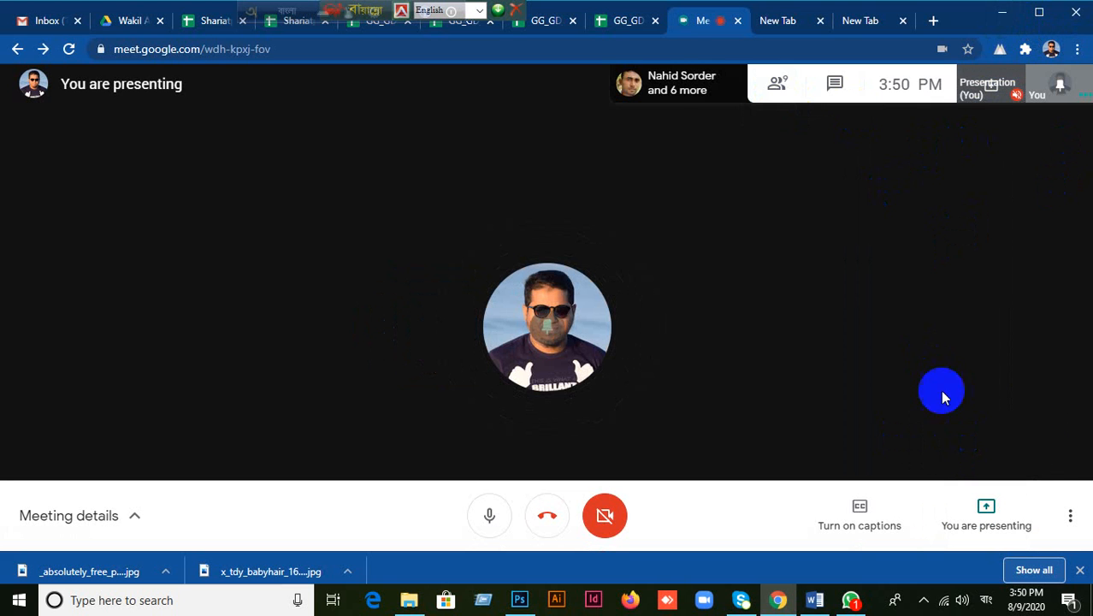
click(858, 87)
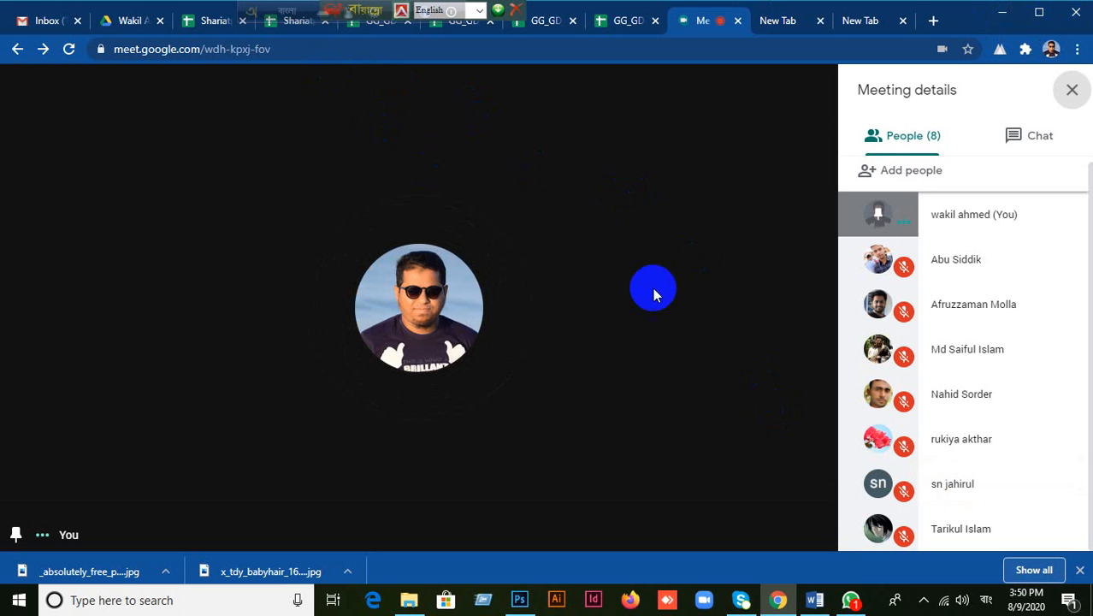
Step: Minimize the Chrome, Photoshop and File Explorer windows to reveal the desktop
click(1005, 15)
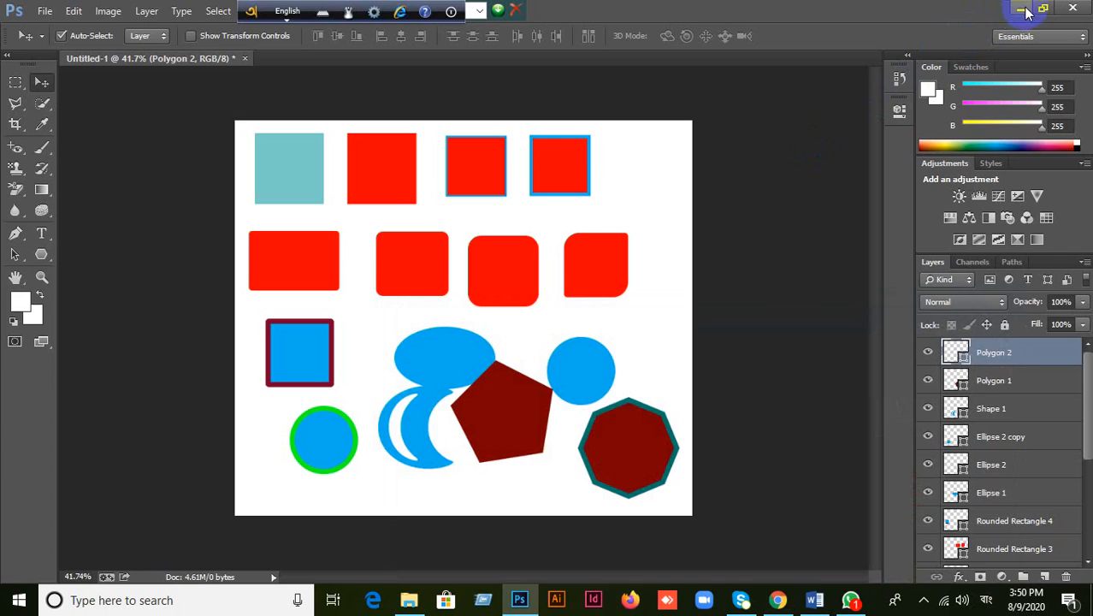
click(1023, 9)
click(1008, 14)
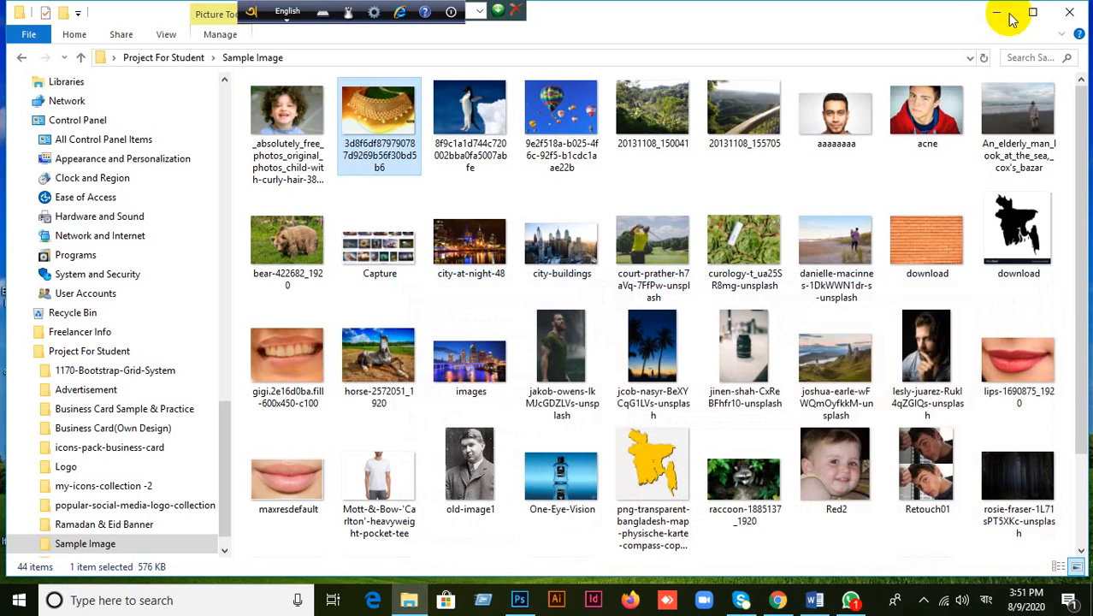
click(999, 16)
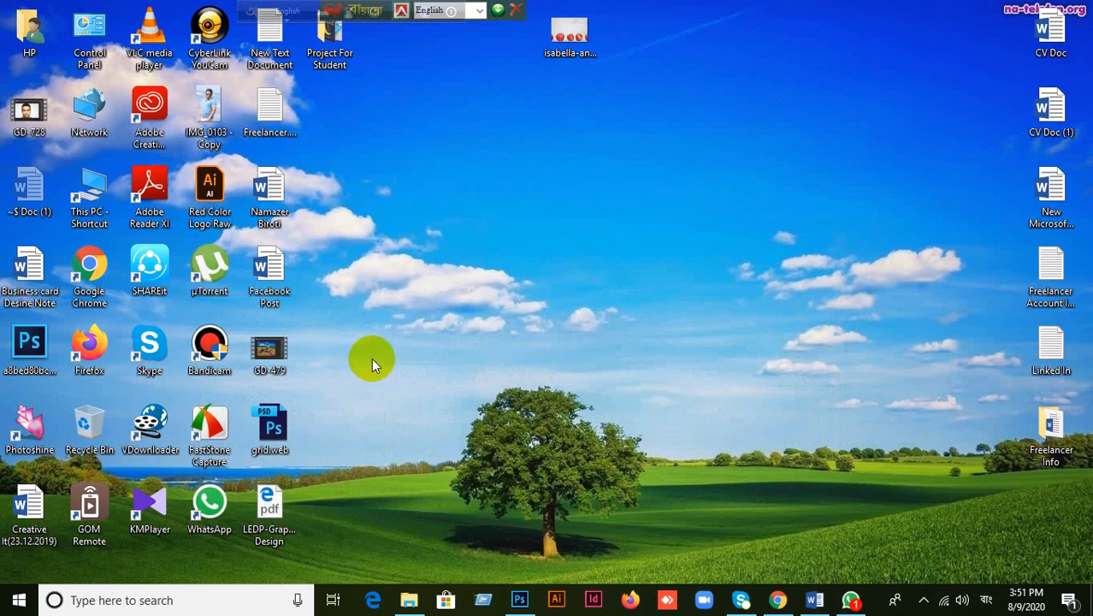